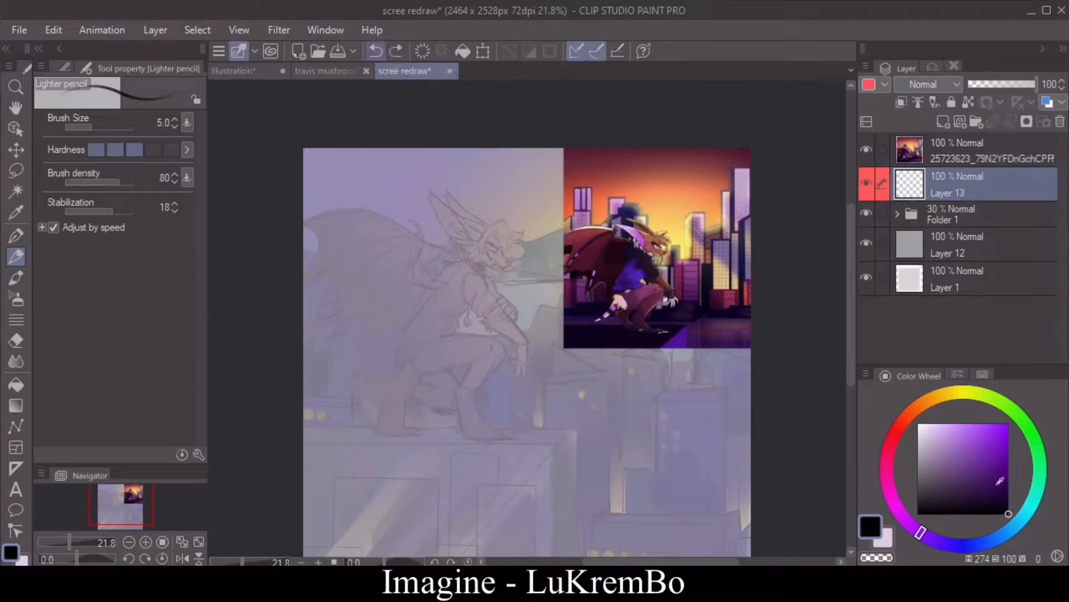
Step: Ink the bangs and the outer hair outline over the head sketch with the G-pen at size 4
{"action": "key", "text": "p"}
{"action": "key", "text": "bracketleft"}
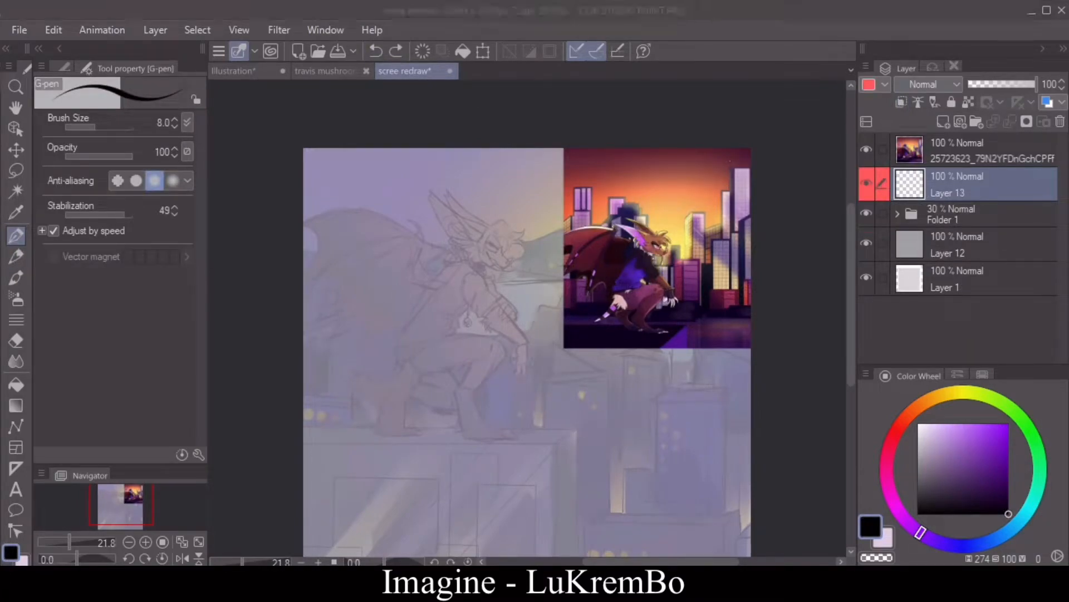
{"action": "left_click", "coordinate": [147, 547]}
{"action": "left_click", "coordinate": [148, 546]}
{"action": "left_click", "coordinate": [147, 546]}
{"action": "left_click", "coordinate": [182, 558]}
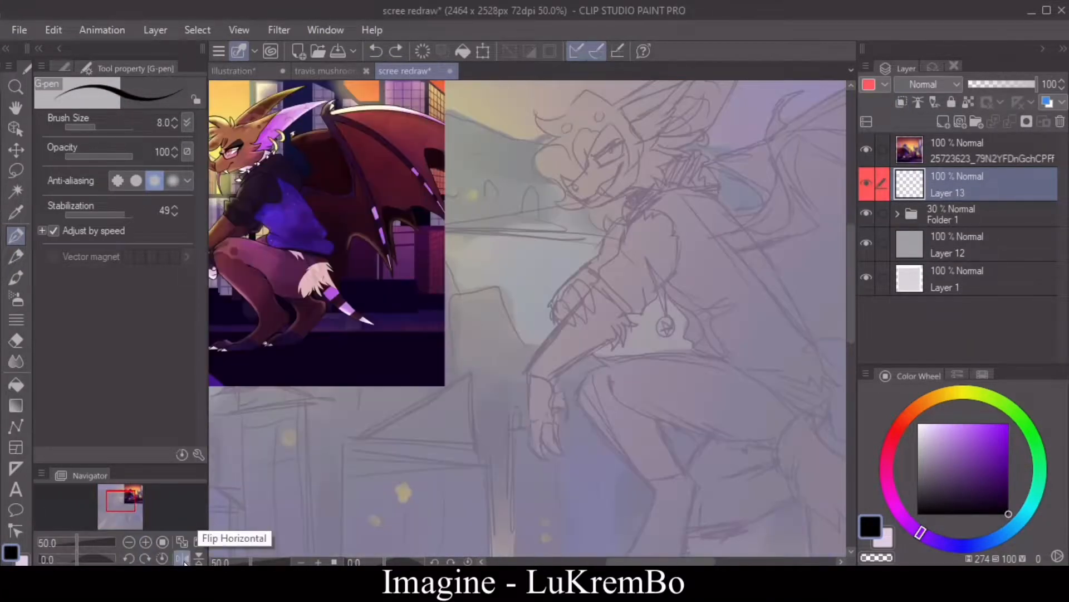
{"action": "left_click", "coordinate": [146, 542]}
{"action": "left_click", "coordinate": [146, 542]}
{"action": "left_click", "coordinate": [145, 559]}
{"action": "left_click", "coordinate": [145, 558]}
{"action": "left_click_drag", "start_coordinate": [123, 505], "coordinate": [121, 495]}
{"action": "left_click", "coordinate": [146, 542]}
{"action": "left_click_drag", "start_coordinate": [551, 296], "coordinate": [509, 378]}
{"action": "key", "text": "ctrl+z"}
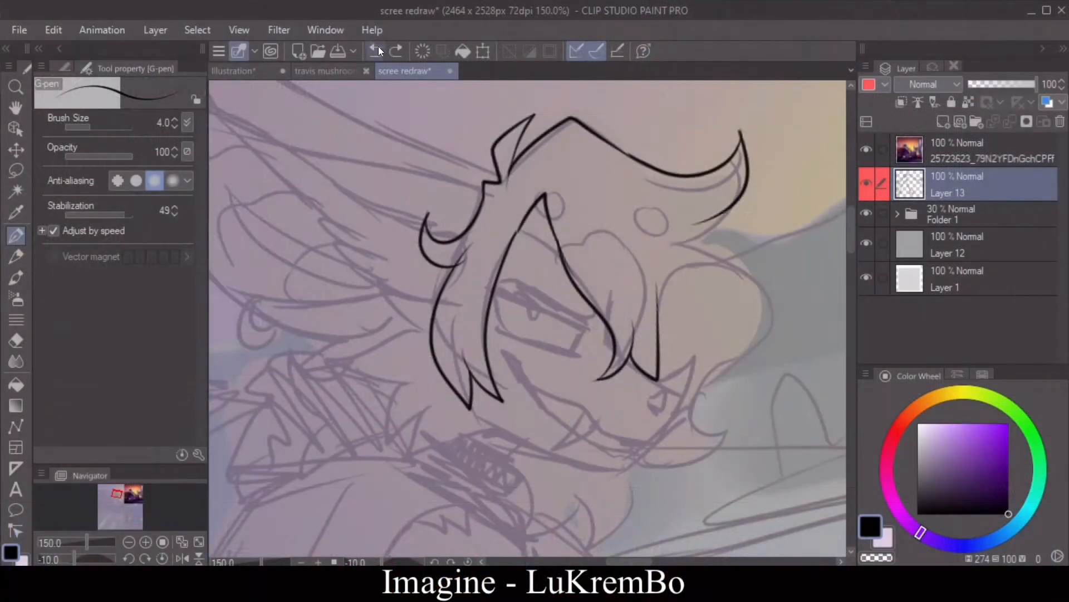
Step: Redraw the hair's front curl and ink the muzzle tip and the upper mouth line
{"action": "left_click", "coordinate": [377, 50]}
{"action": "mouse_move", "coordinate": [660, 212]}
{"action": "left_mouse_down"}
{"action": "mouse_move", "coordinate": [622, 164]}
{"action": "mouse_move", "coordinate": [675, 224]}
{"action": "left_mouse_up"}
{"action": "left_click", "coordinate": [377, 50]}
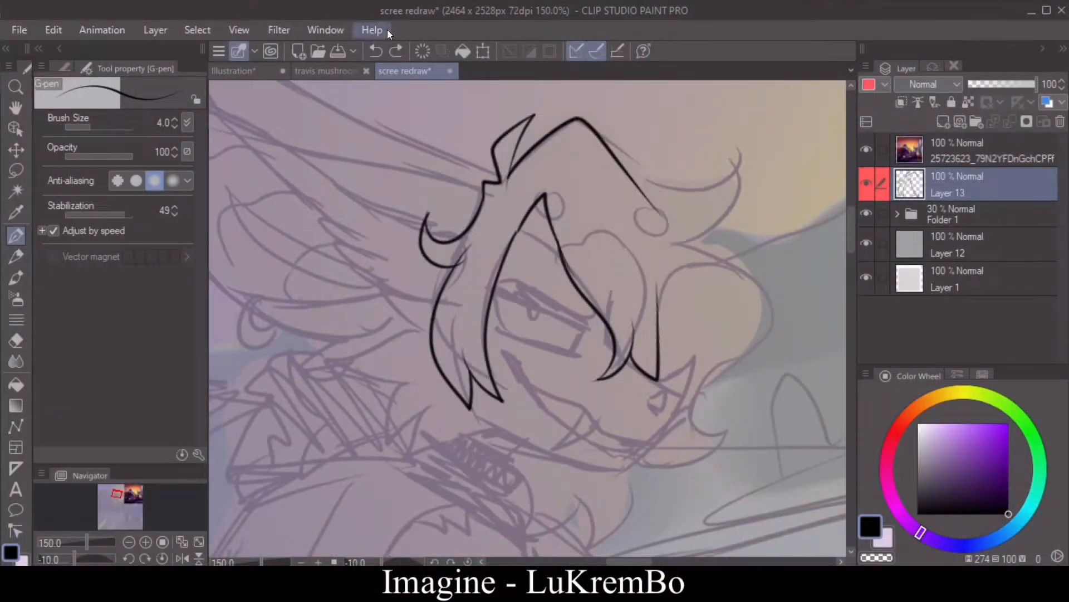
{"action": "left_click", "coordinate": [183, 558]}
{"action": "mouse_move", "coordinate": [459, 131]}
{"action": "left_mouse_down"}
{"action": "mouse_move", "coordinate": [391, 231]}
{"action": "mouse_move", "coordinate": [323, 142]}
{"action": "mouse_move", "coordinate": [370, 235]}
{"action": "mouse_move", "coordinate": [363, 374]}
{"action": "mouse_move", "coordinate": [414, 440]}
{"action": "mouse_move", "coordinate": [540, 359]}
{"action": "left_mouse_up"}
{"action": "left_click", "coordinate": [377, 52]}
{"action": "left_click", "coordinate": [377, 51]}
{"action": "left_click", "coordinate": [182, 558]}
{"action": "left_click", "coordinate": [182, 558]}
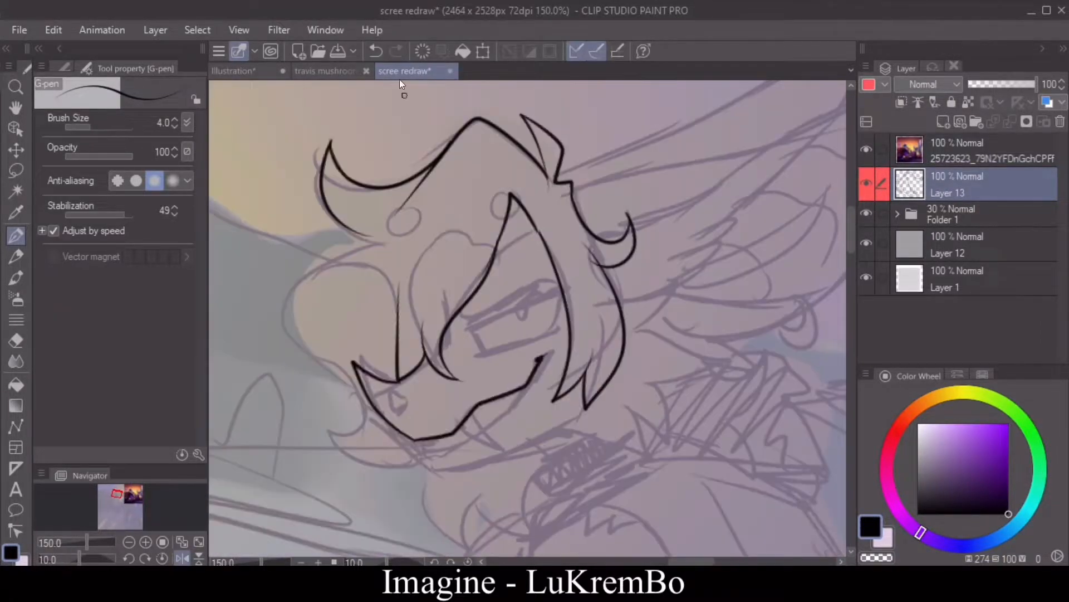
{"action": "left_click", "coordinate": [182, 558]}
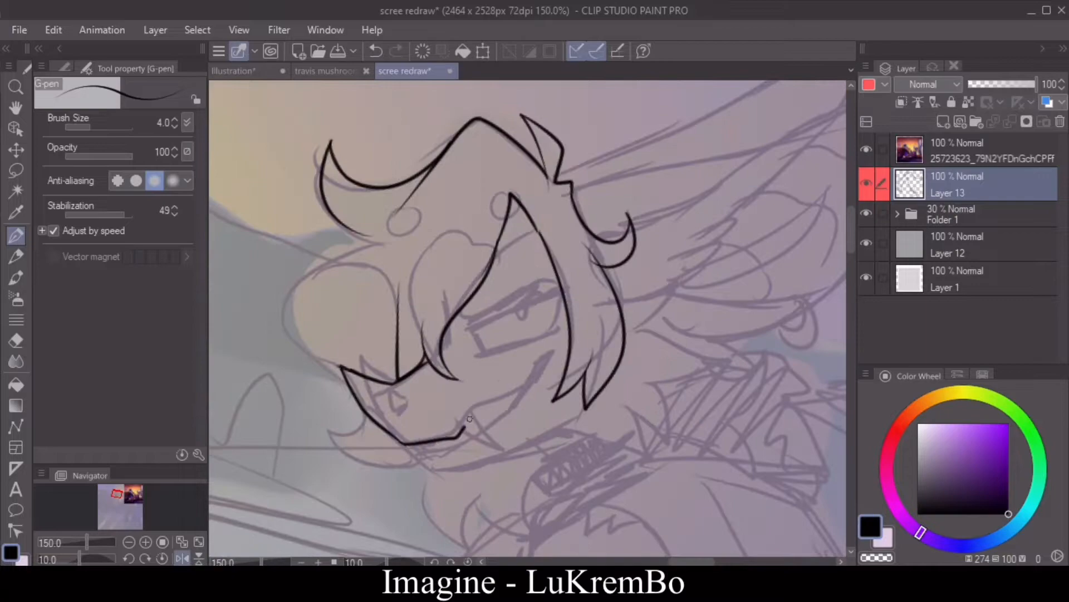
Step: Undo the last mouth stroke and ink the grinning mouth and its lower edge with pen size 3
{"action": "left_click", "coordinate": [372, 31]}
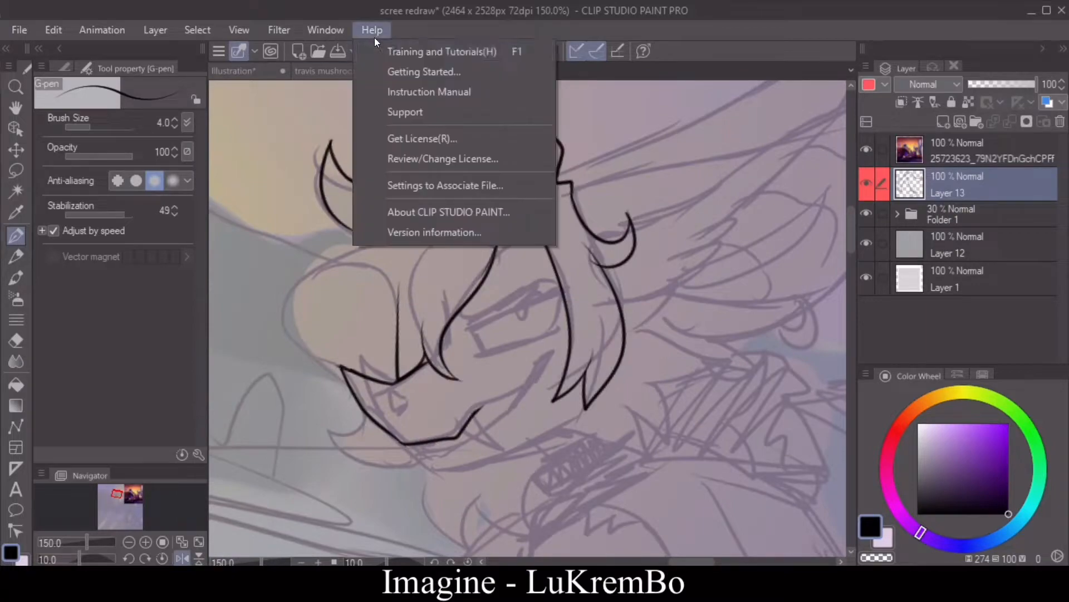
{"action": "left_click", "coordinate": [375, 37]}
{"action": "left_click", "coordinate": [377, 50]}
{"action": "key", "text": "bracketleft"}
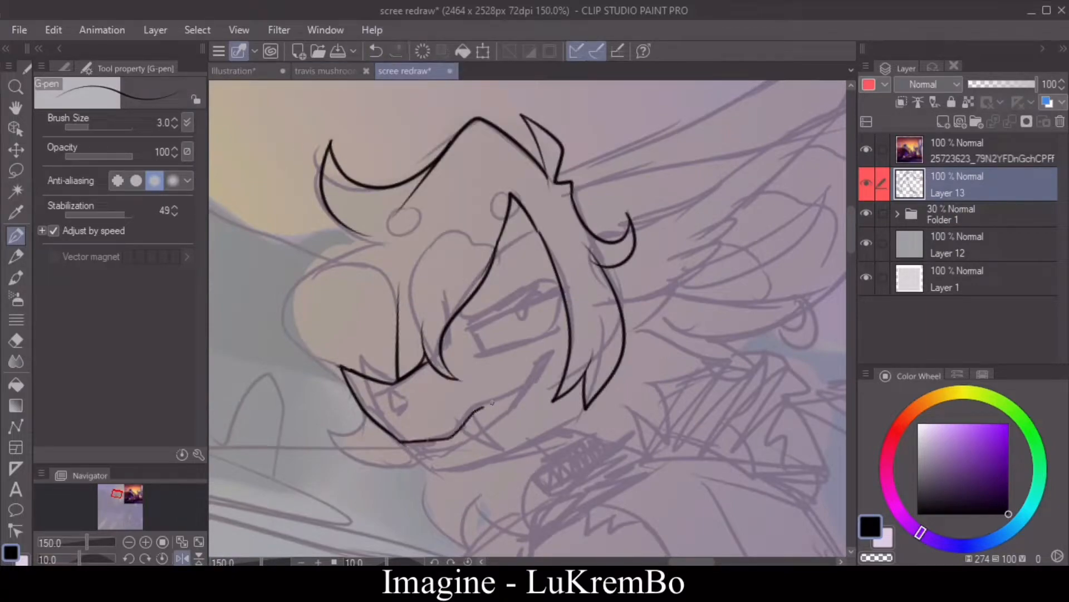
{"action": "left_click_drag", "start_coordinate": [512, 410], "coordinate": [419, 459]}
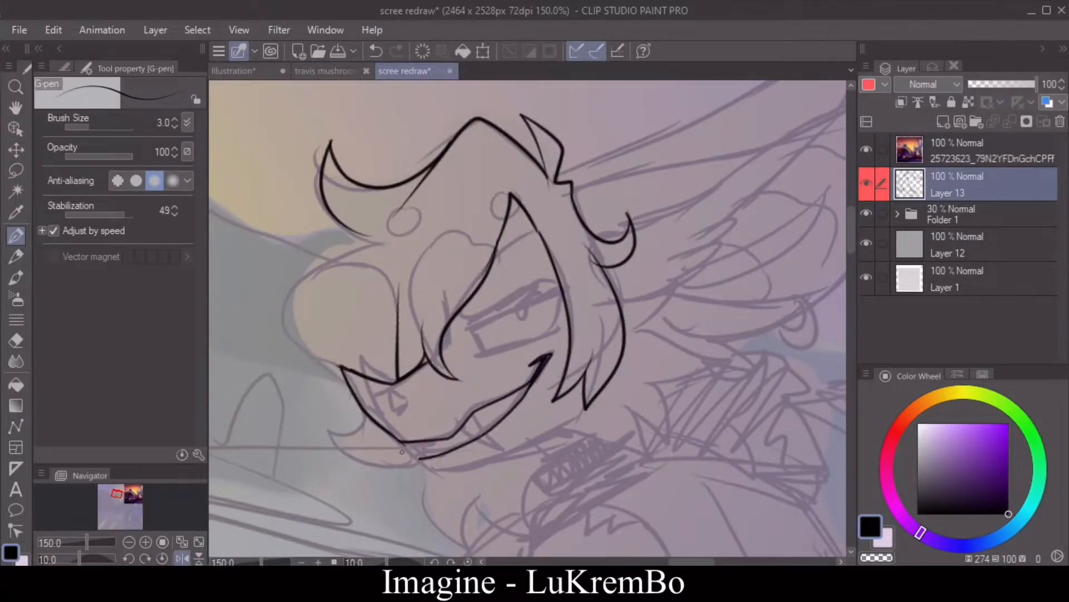
Step: Ink the lower jawline, the chin tuft and the nostril
{"action": "left_click", "coordinate": [199, 558]}
{"action": "left_click", "coordinate": [199, 557]}
{"action": "left_click", "coordinate": [183, 557]}
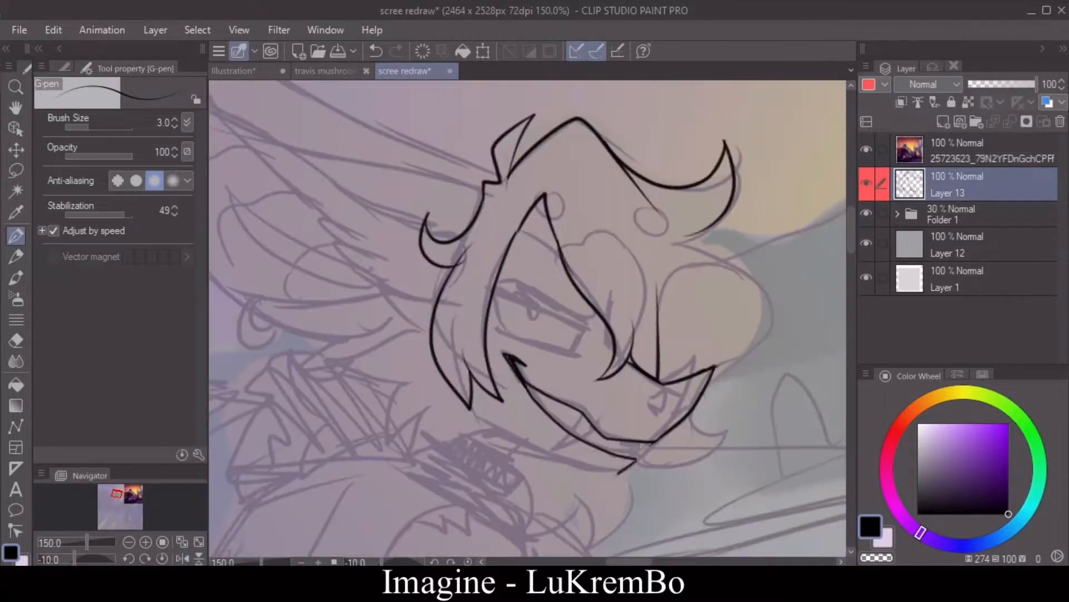
{"action": "mouse_move", "coordinate": [478, 424]}
{"action": "left_mouse_down"}
{"action": "mouse_move", "coordinate": [568, 463]}
{"action": "mouse_move", "coordinate": [620, 464]}
{"action": "left_mouse_up"}
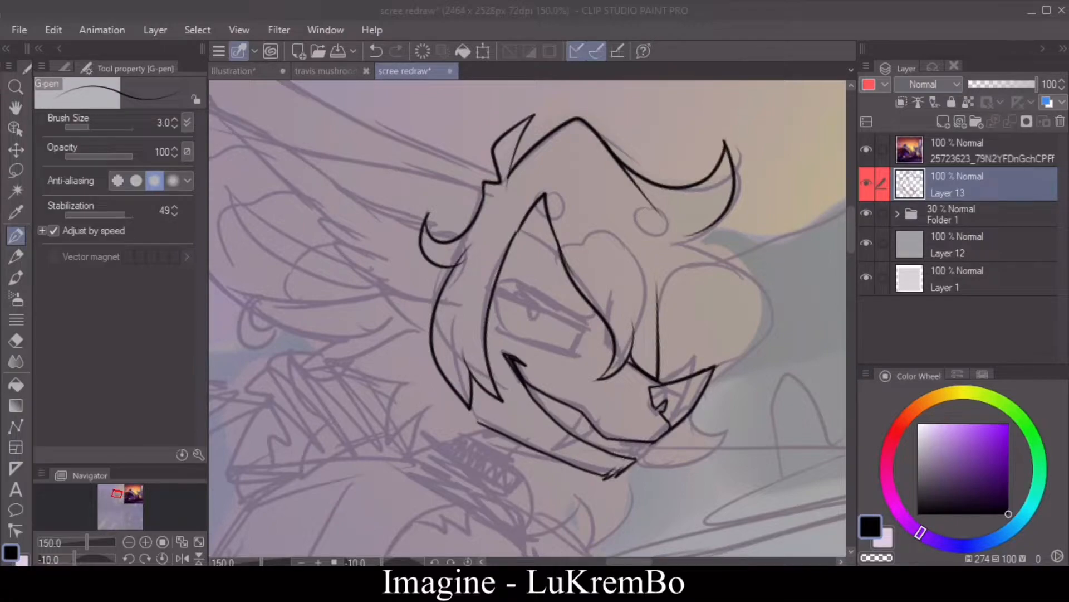
{"action": "left_click", "coordinate": [182, 558]}
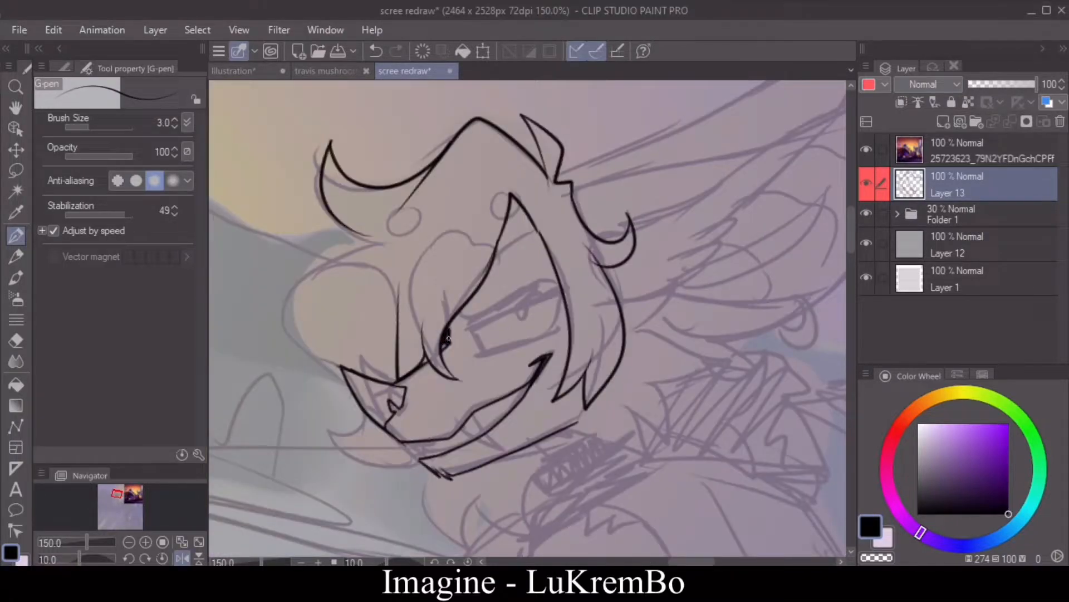
Step: Ink the angry brow, the eye outline and the slit pupil
{"action": "key", "text": "ctrl+plus"}
{"action": "mouse_move", "coordinate": [437, 323]}
{"action": "left_mouse_down"}
{"action": "mouse_move", "coordinate": [533, 257]}
{"action": "mouse_move", "coordinate": [456, 322]}
{"action": "mouse_move", "coordinate": [556, 256]}
{"action": "mouse_move", "coordinate": [580, 279]}
{"action": "mouse_move", "coordinate": [559, 337]}
{"action": "left_mouse_up"}
{"action": "key", "text": "ctrl+z"}
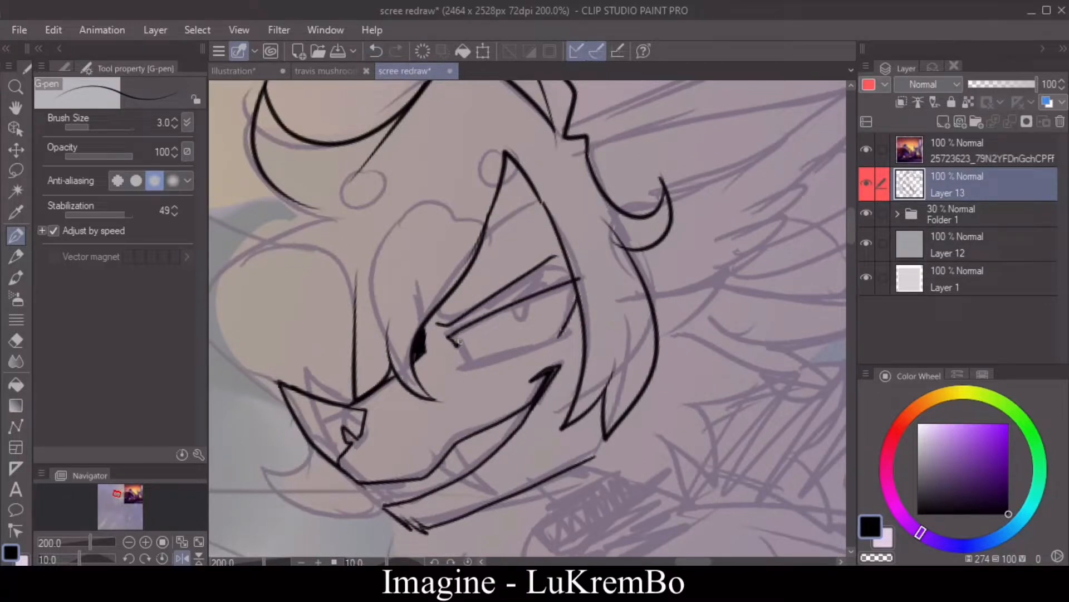
{"action": "mouse_move", "coordinate": [458, 341]}
{"action": "left_mouse_down"}
{"action": "mouse_move", "coordinate": [558, 294]}
{"action": "mouse_move", "coordinate": [542, 315]}
{"action": "left_mouse_up"}
{"action": "left_click", "coordinate": [199, 558]}
{"action": "left_click", "coordinate": [199, 558]}
{"action": "left_click", "coordinate": [183, 558]}
{"action": "mouse_move", "coordinate": [553, 359]}
{"action": "left_mouse_down"}
{"action": "mouse_move", "coordinate": [594, 369]}
{"action": "mouse_move", "coordinate": [596, 343]}
{"action": "left_mouse_up"}
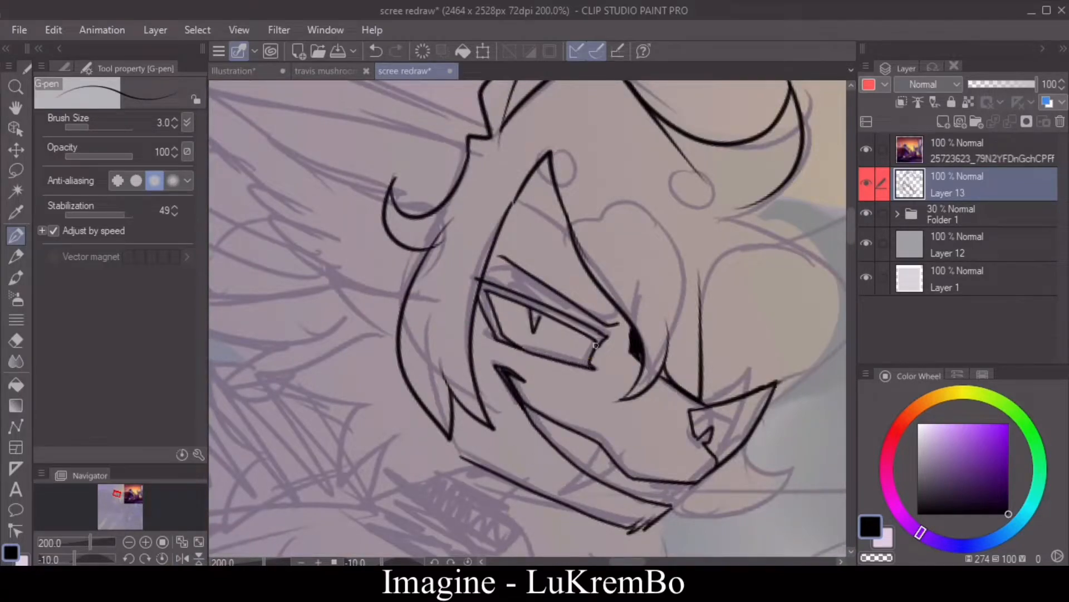
Step: Fill the upper eyelid solid black and erase the stray line end on the hair curl beside the face
{"action": "key", "text": "g"}
{"action": "left_click", "coordinate": [588, 312]}
{"action": "key", "text": "p"}
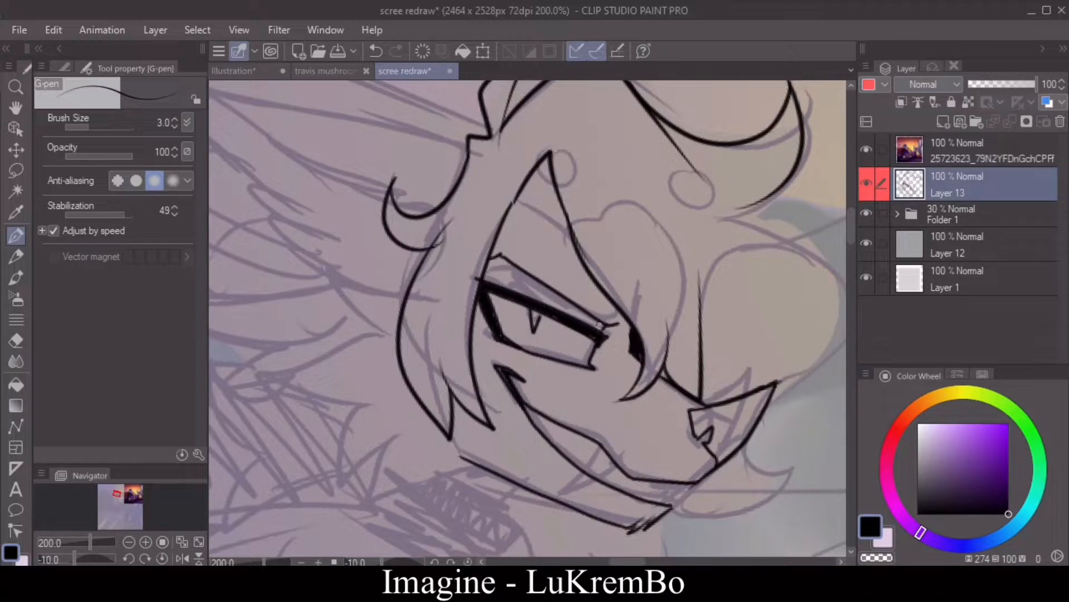
{"action": "key", "text": "e"}
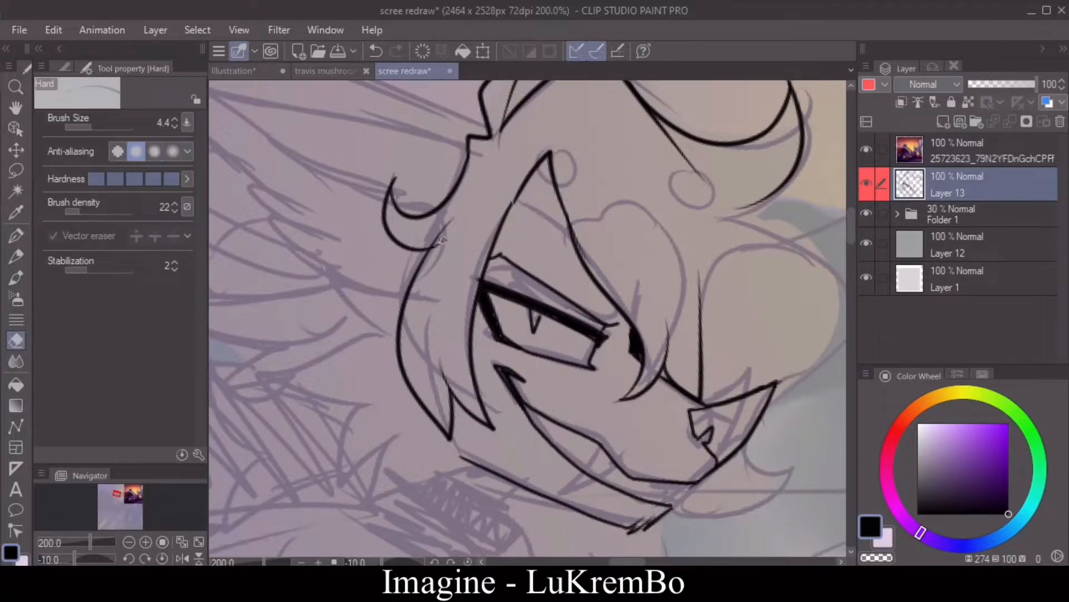
{"action": "key", "text": "p"}
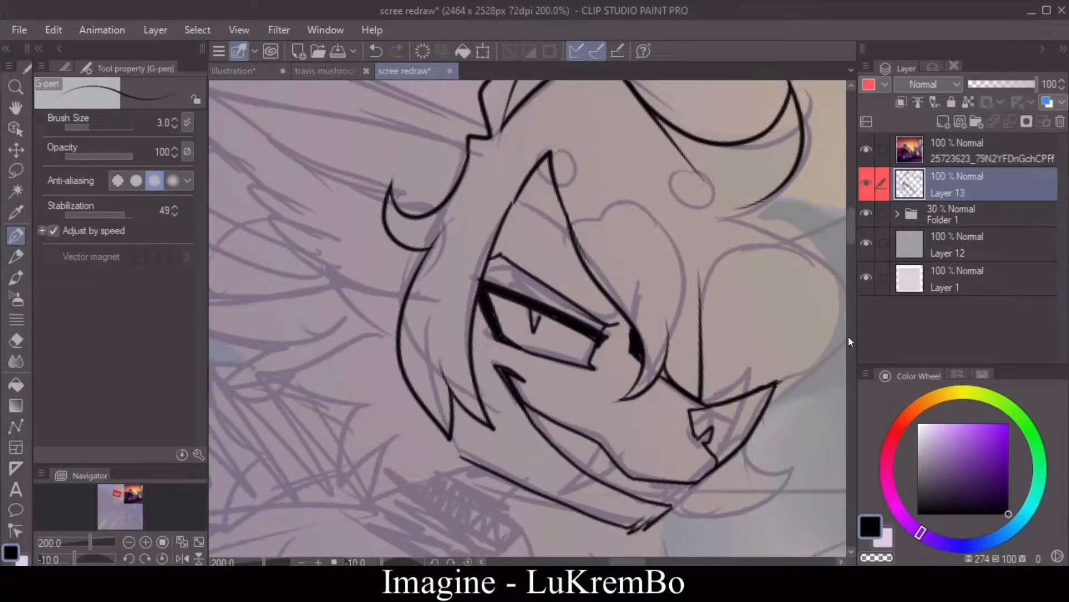
Step: Ink the pointed teeth and the large protruding fang, erasing the line that crosses the fang
{"action": "scroll", "coordinate": [848, 336], "scroll_direction": "up", "scroll_amount": 4}
{"action": "scroll", "coordinate": [844, 246], "scroll_direction": "down", "scroll_amount": 6}
{"action": "scroll", "coordinate": [844, 246], "scroll_direction": "up", "scroll_amount": 1}
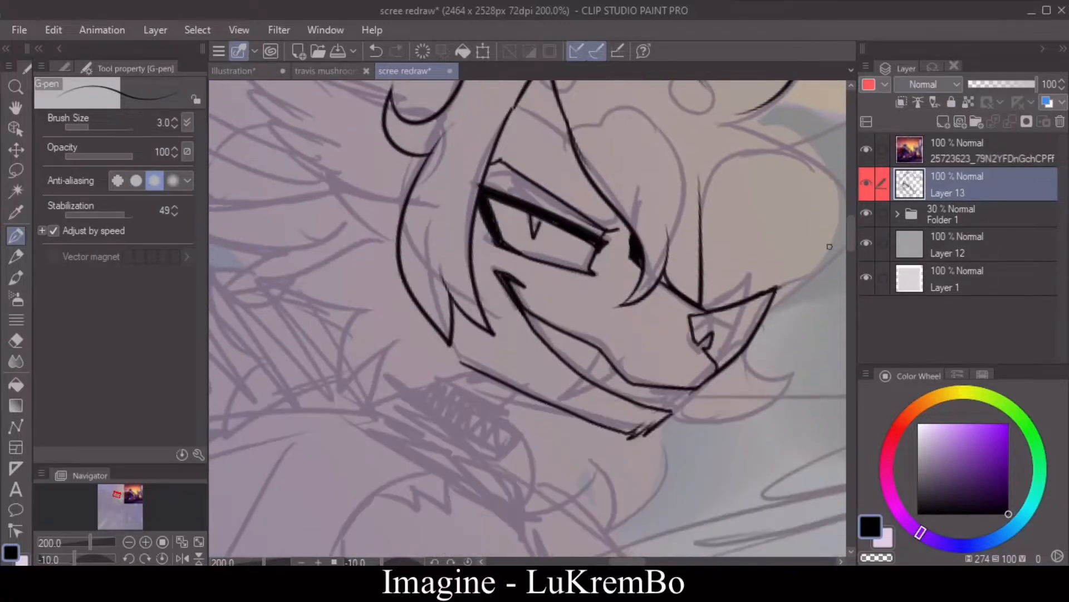
{"action": "mouse_move", "coordinate": [600, 352]}
{"action": "left_mouse_down"}
{"action": "mouse_move", "coordinate": [635, 391]}
{"action": "mouse_move", "coordinate": [681, 405]}
{"action": "mouse_move", "coordinate": [694, 387]}
{"action": "mouse_move", "coordinate": [570, 343]}
{"action": "left_mouse_up"}
{"action": "key", "text": "e"}
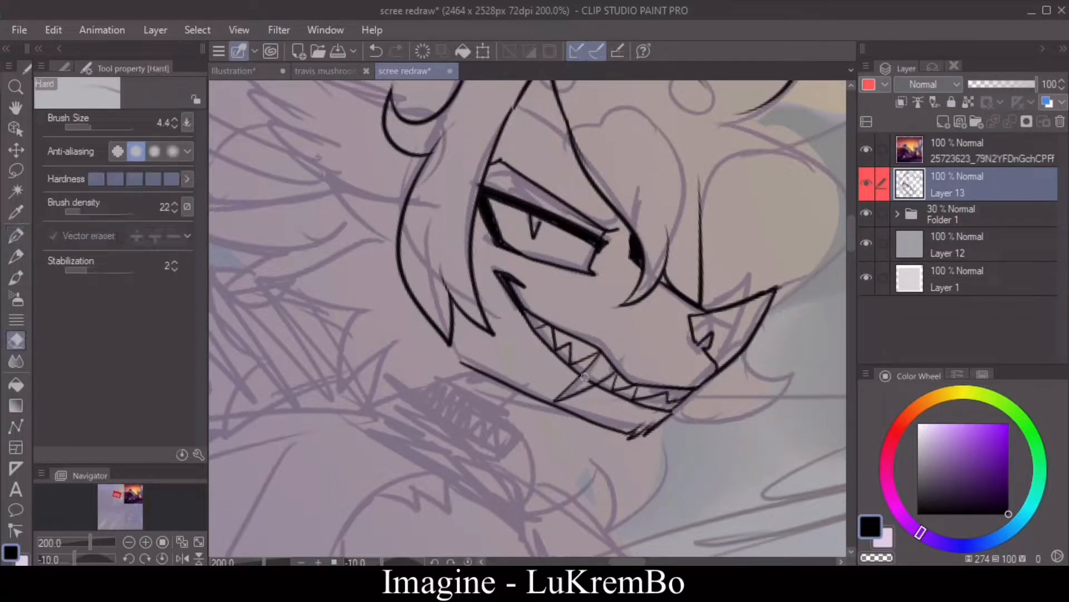
{"action": "left_click", "coordinate": [18, 233]}
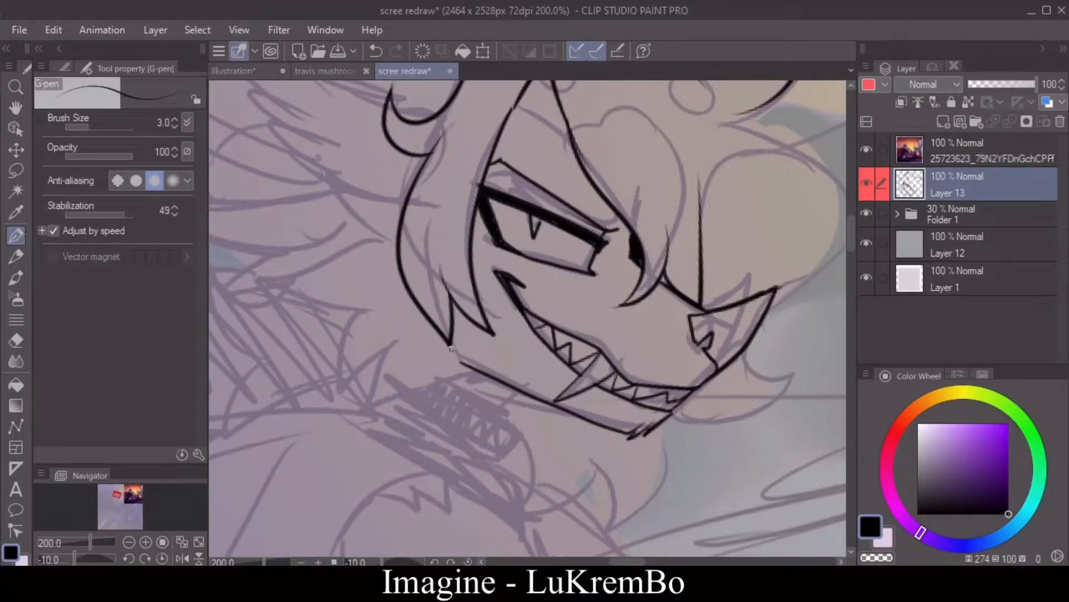
Step: Ink the spiky cheek fur behind the hair with pen size 4
{"action": "left_click", "coordinate": [174, 120]}
{"action": "mouse_move", "coordinate": [408, 198]}
{"action": "left_mouse_down"}
{"action": "mouse_move", "coordinate": [333, 179]}
{"action": "mouse_move", "coordinate": [386, 239]}
{"action": "mouse_move", "coordinate": [341, 243]}
{"action": "left_mouse_up"}
{"action": "mouse_move", "coordinate": [340, 244]}
{"action": "left_mouse_down"}
{"action": "mouse_move", "coordinate": [387, 239]}
{"action": "mouse_move", "coordinate": [270, 282]}
{"action": "left_mouse_up"}
{"action": "mouse_move", "coordinate": [270, 282]}
{"action": "left_mouse_down"}
{"action": "mouse_move", "coordinate": [386, 312]}
{"action": "mouse_move", "coordinate": [326, 348]}
{"action": "left_mouse_up"}
{"action": "mouse_move", "coordinate": [326, 349]}
{"action": "left_mouse_down"}
{"action": "mouse_move", "coordinate": [364, 327]}
{"action": "mouse_move", "coordinate": [332, 392]}
{"action": "left_mouse_up"}
{"action": "mouse_move", "coordinate": [333, 393]}
{"action": "left_mouse_down"}
{"action": "mouse_move", "coordinate": [387, 356]}
{"action": "mouse_move", "coordinate": [418, 419]}
{"action": "left_mouse_up"}
{"action": "mouse_move", "coordinate": [472, 366]}
{"action": "left_mouse_down"}
{"action": "mouse_move", "coordinate": [419, 390]}
{"action": "mouse_move", "coordinate": [441, 412]}
{"action": "left_mouse_up"}
{"action": "left_click_drag", "start_coordinate": [441, 412], "coordinate": [414, 411]}
Step: Undo the last fur strokes and redraw the lower cheek tufts down to the jaw
{"action": "left_click", "coordinate": [376, 51]}
{"action": "left_click", "coordinate": [376, 51]}
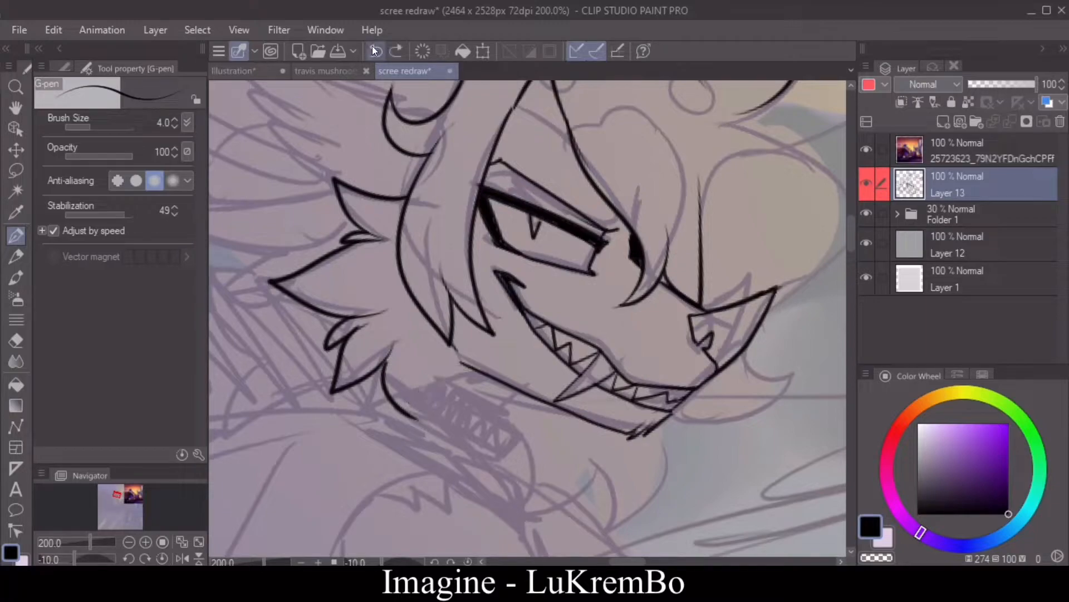
{"action": "left_click", "coordinate": [376, 51]}
{"action": "left_click_drag", "start_coordinate": [386, 361], "coordinate": [408, 436]}
{"action": "left_click_drag", "start_coordinate": [407, 436], "coordinate": [440, 382]}
{"action": "mouse_move", "coordinate": [440, 379]}
{"action": "left_mouse_down"}
{"action": "mouse_move", "coordinate": [434, 415]}
{"action": "mouse_move", "coordinate": [477, 370]}
{"action": "left_mouse_up"}
{"action": "left_click_drag", "start_coordinate": [438, 384], "coordinate": [447, 365]}
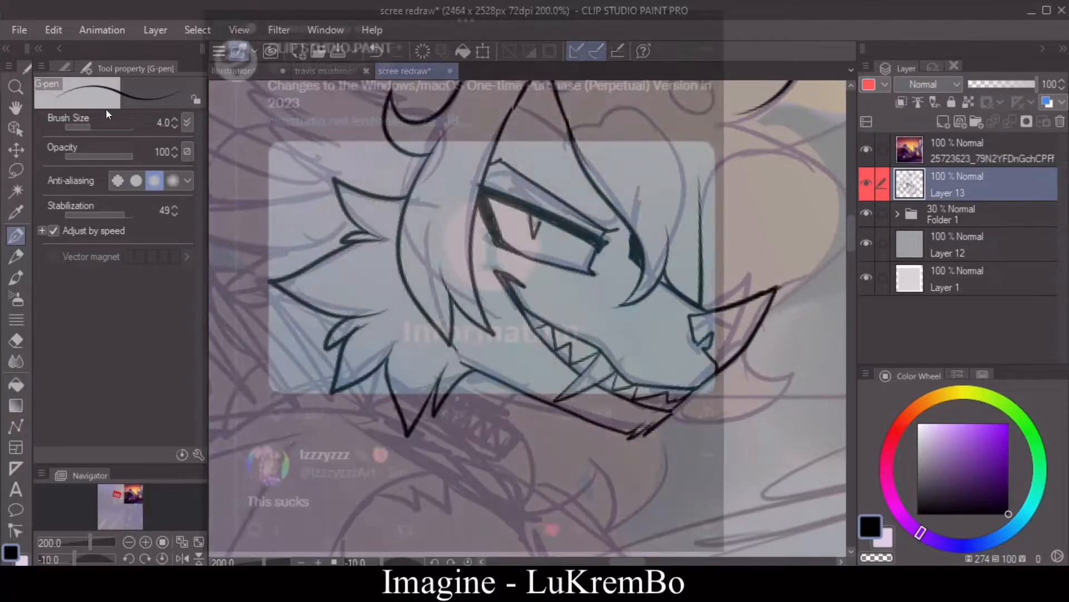
{"action": "key", "text": "e"}
{"action": "key", "text": "p"}
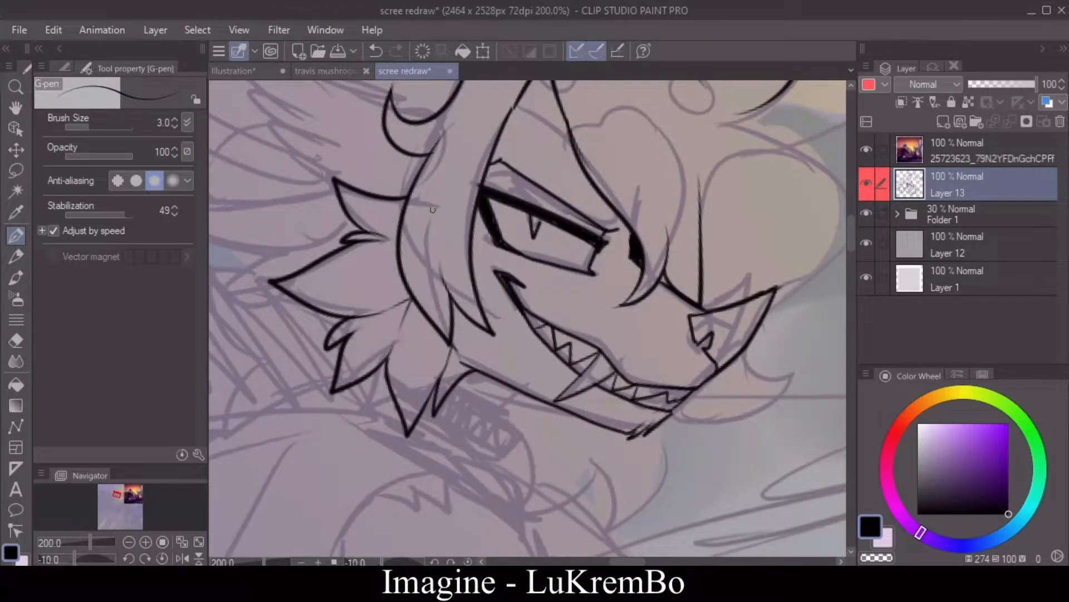
Step: Ink the small fur tuft under the jaw and the outline of the neck collar with pen size 3
{"action": "left_click", "coordinate": [182, 558]}
{"action": "key", "text": "ctrl+z"}
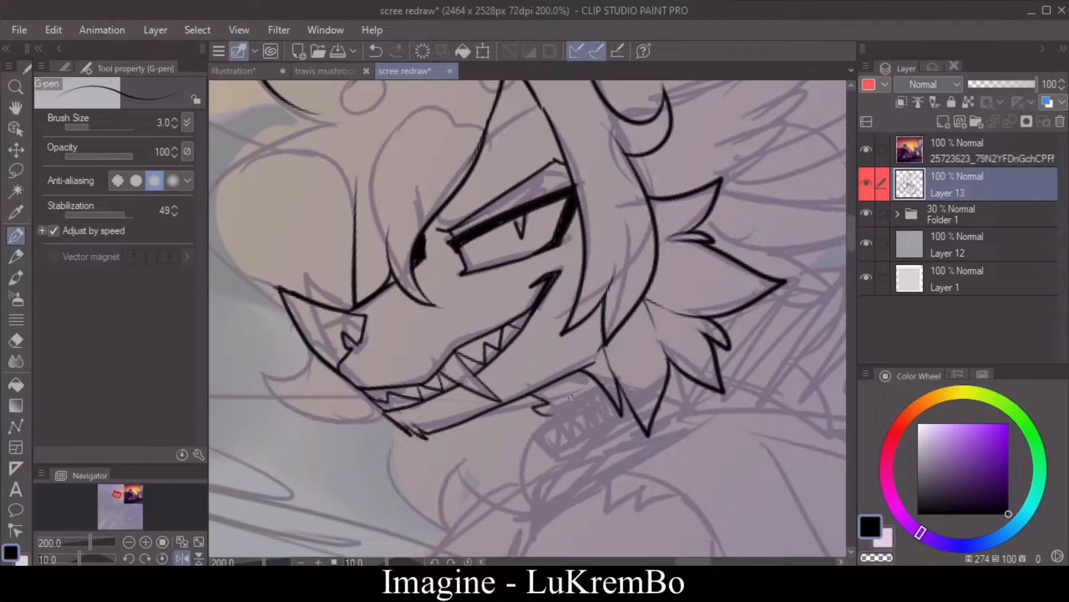
{"action": "mouse_move", "coordinate": [532, 397]}
{"action": "left_mouse_down"}
{"action": "mouse_move", "coordinate": [574, 406]}
{"action": "mouse_move", "coordinate": [547, 455]}
{"action": "left_mouse_up"}
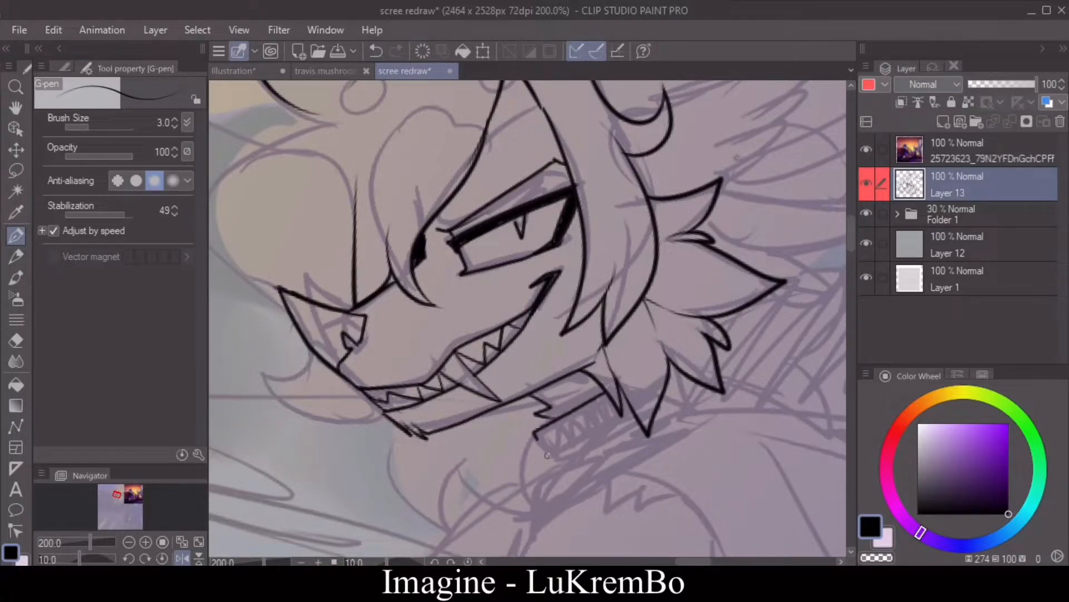
Step: Ink the pointed front of the hood below the collar, redoing the stroke that went wrong
{"action": "left_click_drag", "start_coordinate": [852, 245], "coordinate": [852, 263]}
{"action": "mouse_move", "coordinate": [556, 255]}
{"action": "left_mouse_down"}
{"action": "mouse_move", "coordinate": [634, 208]}
{"action": "mouse_move", "coordinate": [527, 314]}
{"action": "left_mouse_up"}
{"action": "left_click", "coordinate": [376, 52]}
{"action": "left_click_drag", "start_coordinate": [527, 314], "coordinate": [645, 262]}
{"action": "left_click", "coordinate": [183, 558]}
{"action": "mouse_move", "coordinate": [633, 560]}
{"action": "left_mouse_down"}
{"action": "mouse_move", "coordinate": [604, 561]}
{"action": "mouse_move", "coordinate": [616, 560]}
{"action": "left_mouse_up"}
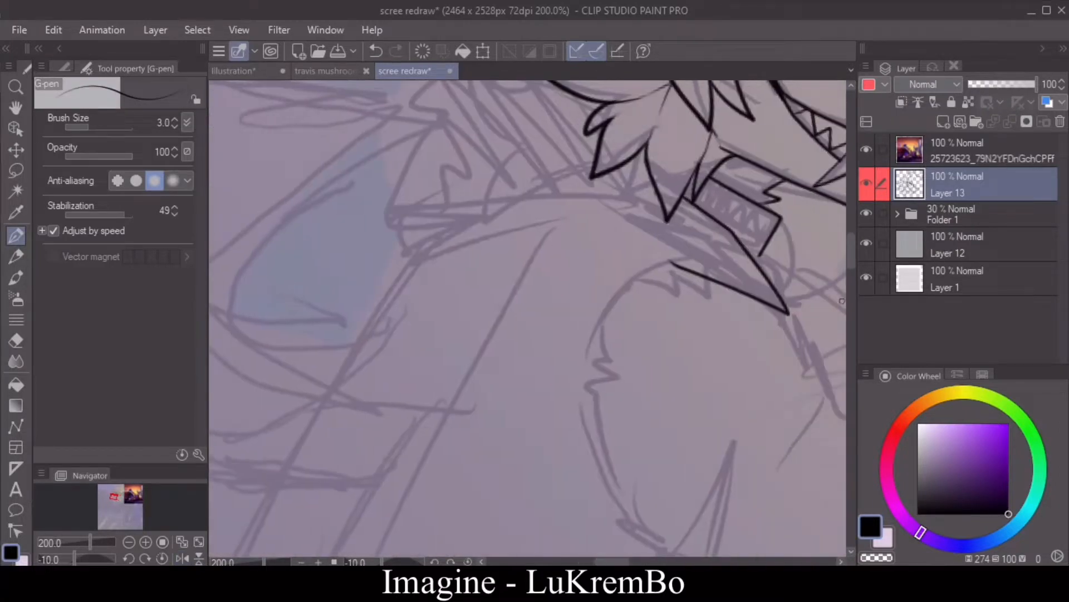
Step: Ink the hood's lower edge, back outline and folded rim up to the cheek fur
{"action": "left_click_drag", "start_coordinate": [852, 267], "coordinate": [853, 261]}
{"action": "mouse_move", "coordinate": [684, 443]}
{"action": "left_mouse_down"}
{"action": "mouse_move", "coordinate": [635, 420]}
{"action": "mouse_move", "coordinate": [390, 454]}
{"action": "mouse_move", "coordinate": [384, 334]}
{"action": "mouse_move", "coordinate": [548, 329]}
{"action": "left_mouse_up"}
{"action": "mouse_move", "coordinate": [516, 293]}
{"action": "left_mouse_down"}
{"action": "mouse_move", "coordinate": [430, 266]}
{"action": "mouse_move", "coordinate": [525, 243]}
{"action": "left_mouse_up"}
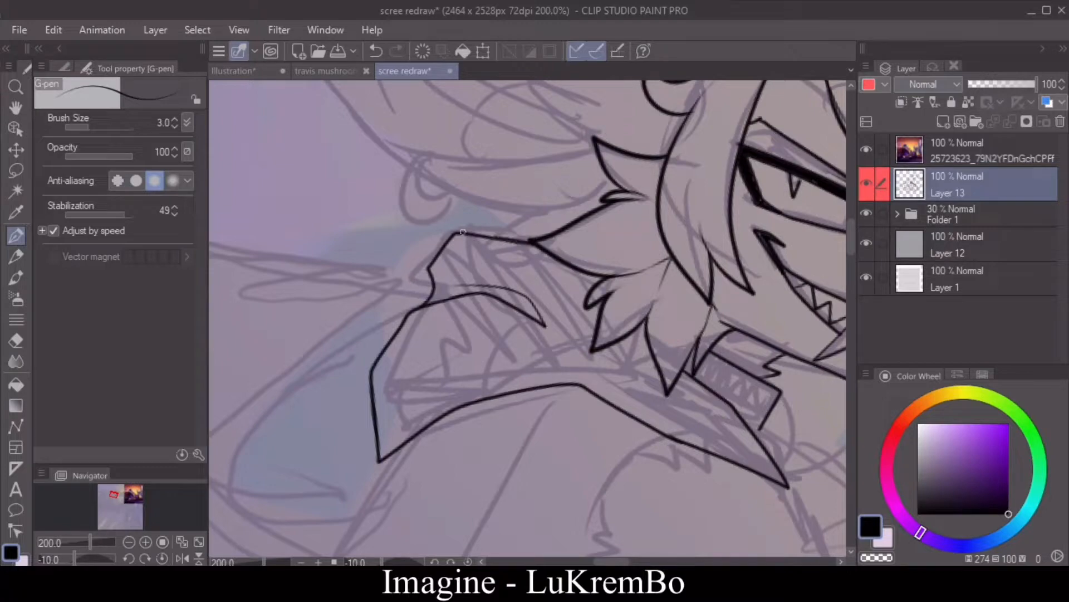
{"action": "left_click_drag", "start_coordinate": [463, 231], "coordinate": [500, 231]}
{"action": "scroll", "coordinate": [821, 238], "scroll_direction": "up", "scroll_amount": 5}
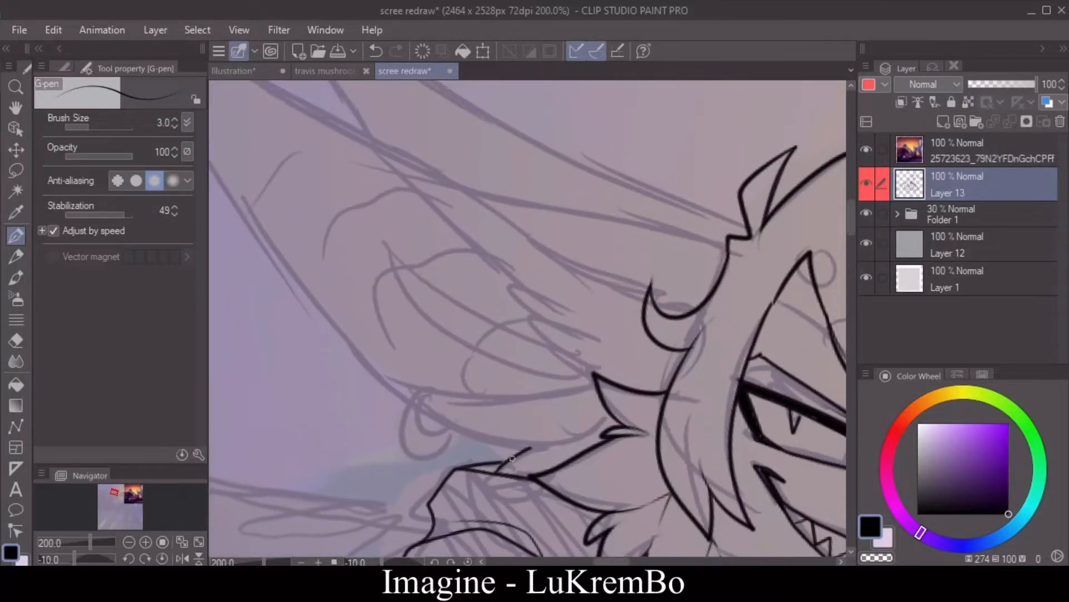
Step: Ink the inner hem lines along the hood's lower edge and add round studs and a spike to the collar
{"action": "left_click_drag", "start_coordinate": [850, 224], "coordinate": [848, 256]}
{"action": "left_click_drag", "start_coordinate": [477, 258], "coordinate": [380, 304]}
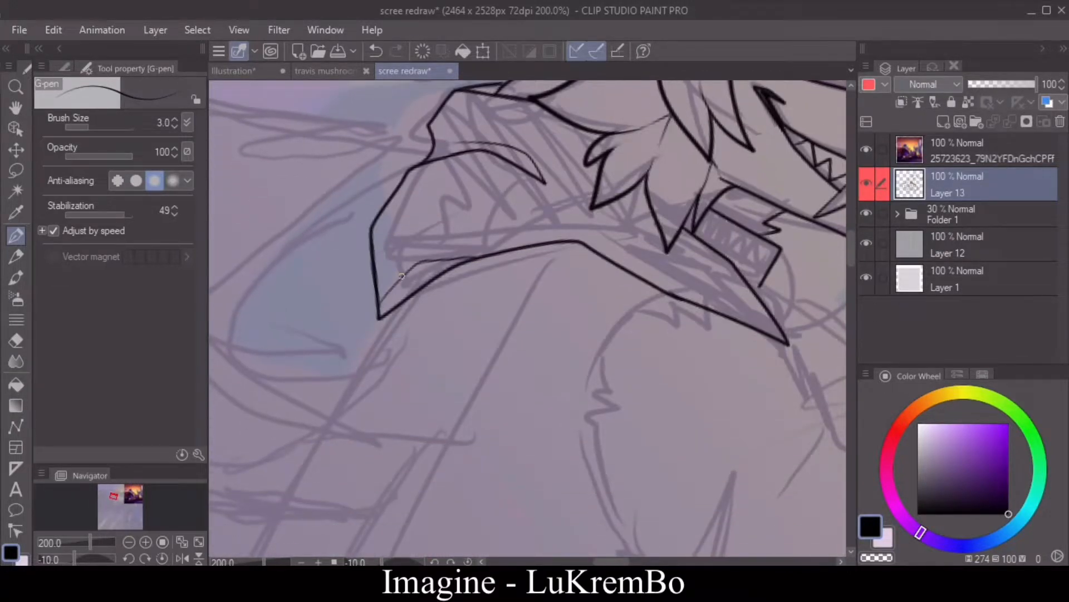
{"action": "left_click_drag", "start_coordinate": [573, 240], "coordinate": [735, 316]}
{"action": "left_click", "coordinate": [182, 559]}
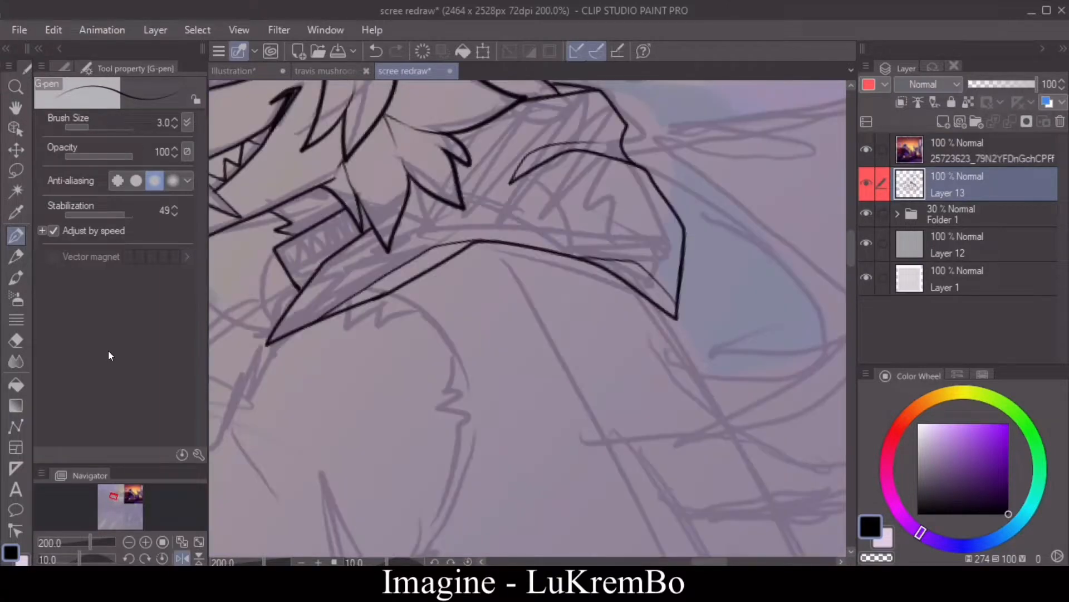
{"action": "left_click_drag", "start_coordinate": [278, 275], "coordinate": [293, 283]}
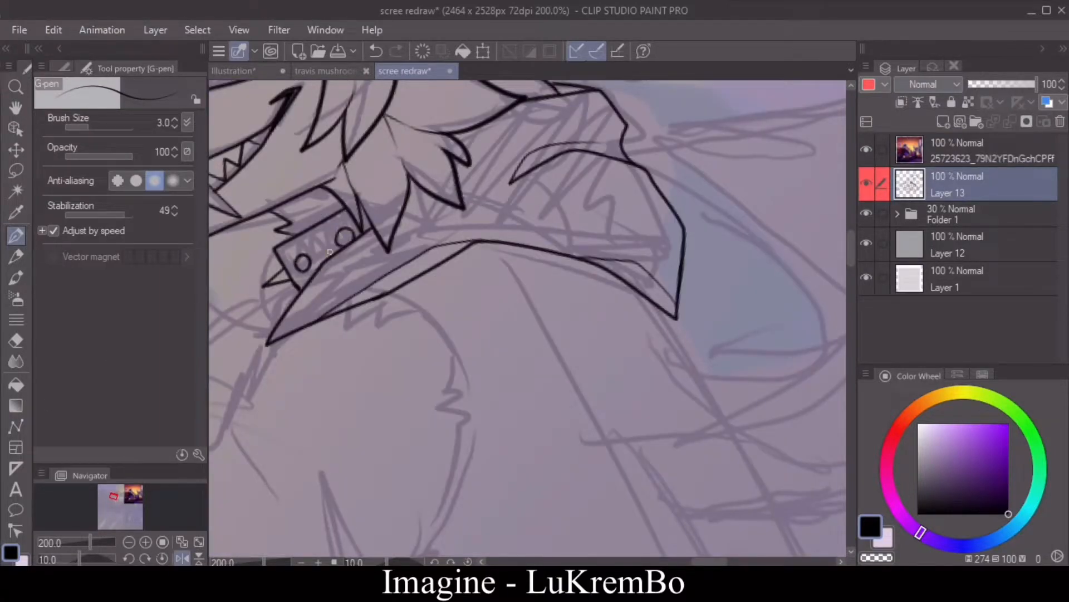
Step: Ink the chest line running down from the hood's front point with pen size 4
{"action": "left_click", "coordinate": [129, 542]}
{"action": "mouse_move", "coordinate": [707, 561]}
{"action": "left_mouse_down"}
{"action": "mouse_move", "coordinate": [682, 561]}
{"action": "mouse_move", "coordinate": [695, 562]}
{"action": "left_mouse_up"}
{"action": "mouse_move", "coordinate": [851, 267]}
{"action": "left_mouse_down"}
{"action": "mouse_move", "coordinate": [849, 251]}
{"action": "mouse_move", "coordinate": [846, 271]}
{"action": "left_mouse_up"}
{"action": "key", "text": "]"}
{"action": "mouse_move", "coordinate": [495, 329]}
{"action": "left_mouse_down"}
{"action": "mouse_move", "coordinate": [460, 401]}
{"action": "mouse_move", "coordinate": [381, 444]}
{"action": "left_mouse_up"}
{"action": "left_click_drag", "start_coordinate": [849, 257], "coordinate": [847, 277]}
{"action": "left_click", "coordinate": [377, 51]}
{"action": "left_click", "coordinate": [183, 558]}
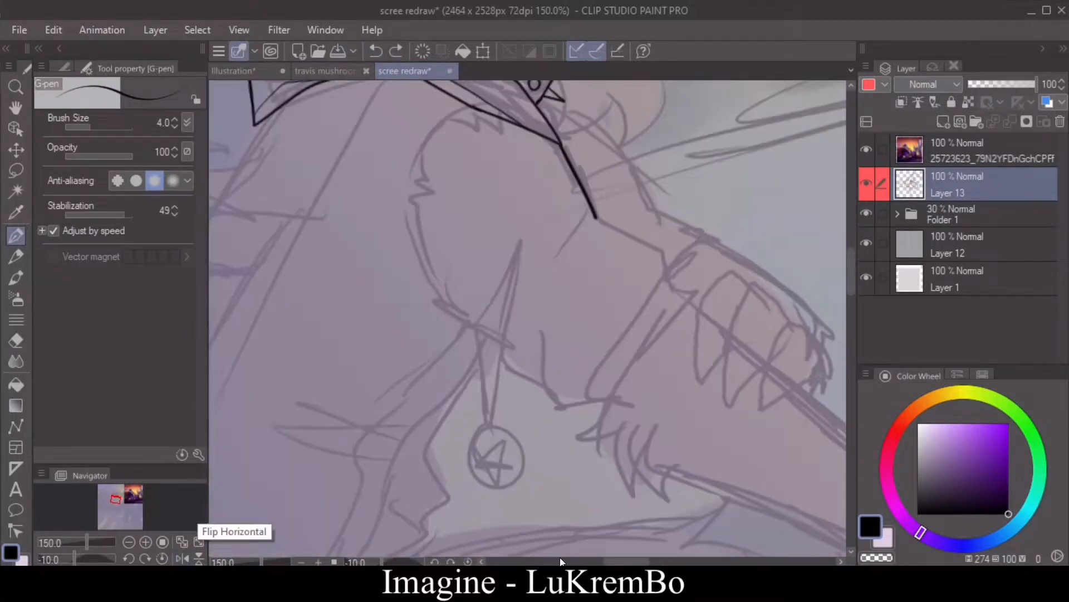
Step: Ink three overlapping clawed fingers of the hand resting on the arm
{"action": "left_click_drag", "start_coordinate": [561, 562], "coordinate": [586, 561]}
{"action": "mouse_move", "coordinate": [495, 398]}
{"action": "left_mouse_down"}
{"action": "mouse_move", "coordinate": [432, 391]}
{"action": "mouse_move", "coordinate": [482, 379]}
{"action": "left_mouse_up"}
{"action": "left_click_drag", "start_coordinate": [469, 326], "coordinate": [435, 372]}
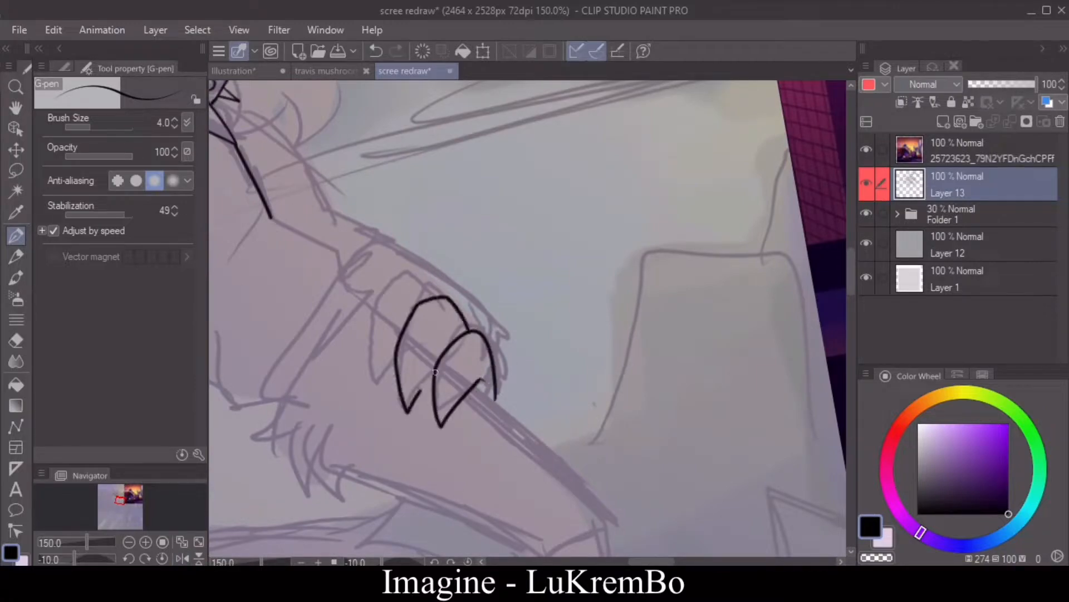
{"action": "left_click_drag", "start_coordinate": [420, 279], "coordinate": [395, 370]}
{"action": "left_click", "coordinate": [377, 51]}
{"action": "left_click_drag", "start_coordinate": [436, 296], "coordinate": [394, 366]}
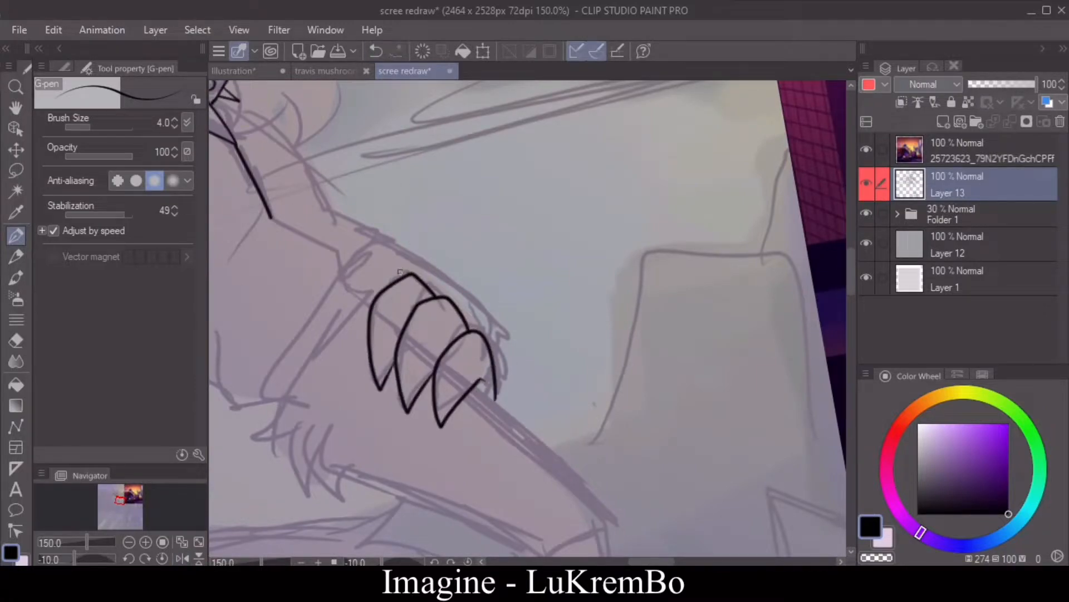
Step: Undo the innermost finger and redraw it longer, stretching along the arm toward the body
{"action": "mouse_move", "coordinate": [400, 279]}
{"action": "left_mouse_down"}
{"action": "mouse_move", "coordinate": [352, 278]}
{"action": "mouse_move", "coordinate": [368, 304]}
{"action": "left_mouse_up"}
{"action": "left_click", "coordinate": [378, 52]}
{"action": "left_click", "coordinate": [378, 52]}
{"action": "left_click_drag", "start_coordinate": [428, 294], "coordinate": [391, 324]}
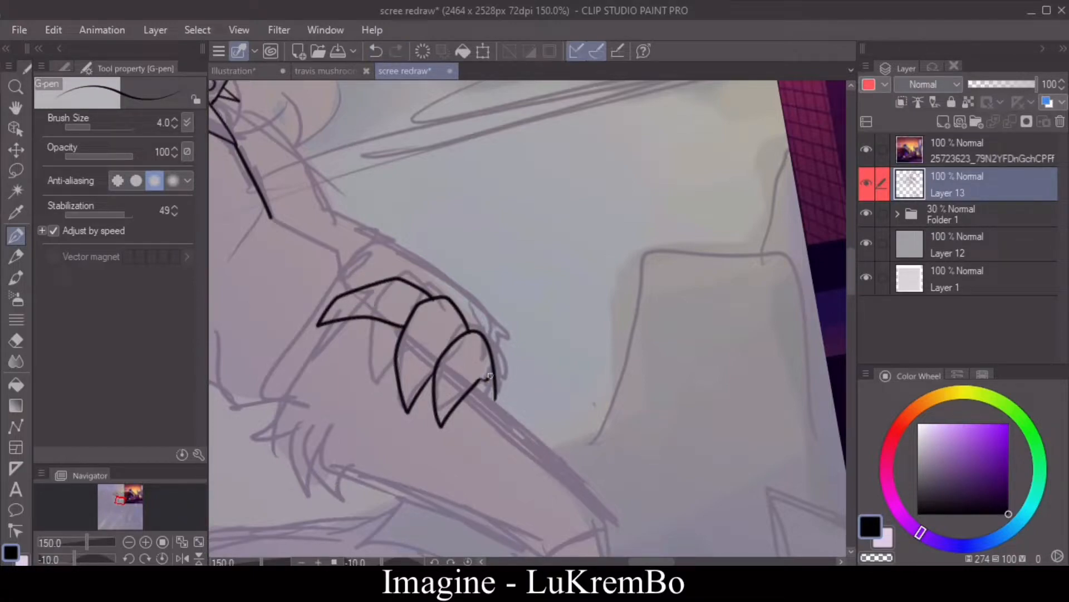
Step: Ink the pointed clawed fingers and curved thumb of the hand hanging below the forearm
{"action": "left_click", "coordinate": [182, 558]}
{"action": "scroll", "coordinate": [529, 318], "scroll_direction": "down", "scroll_amount": 3}
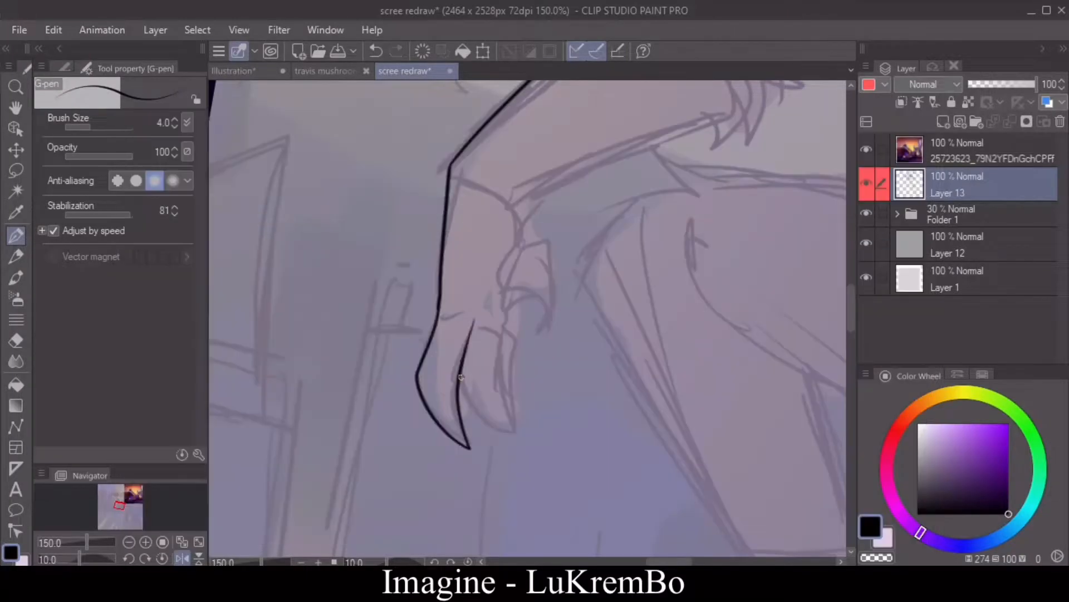
{"action": "left_click_drag", "start_coordinate": [461, 377], "coordinate": [517, 435]}
{"action": "mouse_move", "coordinate": [503, 320]}
{"action": "left_mouse_down"}
{"action": "mouse_move", "coordinate": [516, 433]}
{"action": "mouse_move", "coordinate": [508, 400]}
{"action": "left_mouse_up"}
{"action": "left_click_drag", "start_coordinate": [512, 251], "coordinate": [550, 335]}
{"action": "left_click_drag", "start_coordinate": [501, 301], "coordinate": [549, 334]}
Step: Redo the short line between the hanging hand's thumb and finger, and try a small stroke at the wrist
{"action": "left_click", "coordinate": [175, 126]}
{"action": "left_click", "coordinate": [176, 126]}
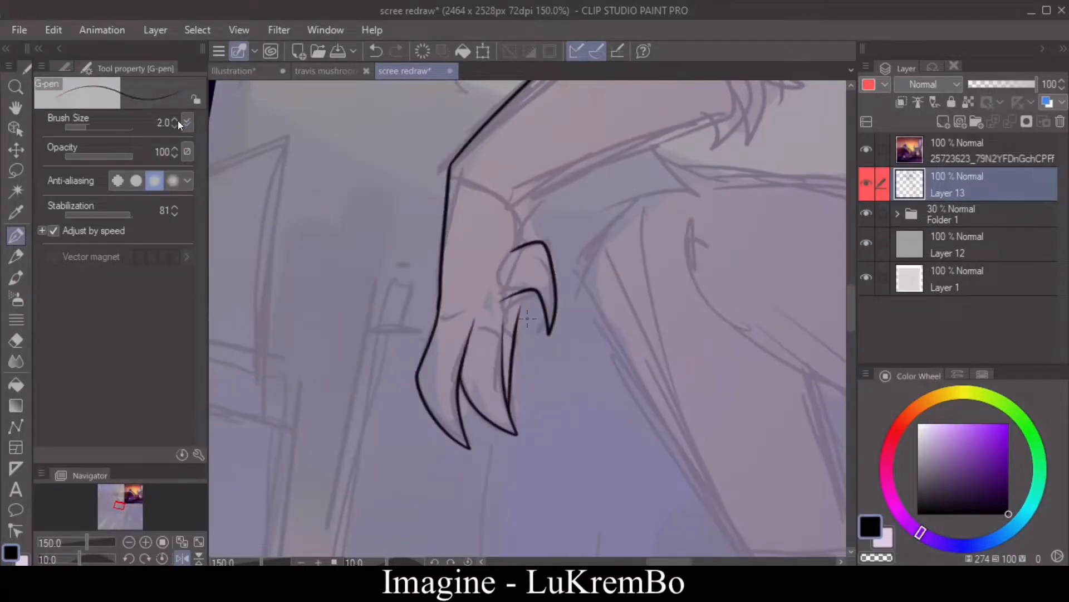
{"action": "key", "text": "ctrl+z"}
{"action": "left_click", "coordinate": [175, 119]}
{"action": "left_click_drag", "start_coordinate": [522, 293], "coordinate": [518, 319]}
{"action": "mouse_move", "coordinate": [517, 199]}
{"action": "left_mouse_down"}
{"action": "mouse_move", "coordinate": [525, 244]}
{"action": "mouse_move", "coordinate": [528, 194]}
{"action": "left_mouse_up"}
{"action": "key", "text": "ctrl+z"}
Step: Ink the long inner edge of the near forearm between the wrist and the elbow
{"action": "left_click", "coordinate": [129, 558]}
{"action": "left_click", "coordinate": [129, 558]}
{"action": "left_click", "coordinate": [129, 558]}
{"action": "double_click", "coordinate": [129, 558]}
{"action": "mouse_move", "coordinate": [850, 309]}
{"action": "left_mouse_down"}
{"action": "mouse_move", "coordinate": [848, 276]}
{"action": "mouse_move", "coordinate": [849, 291]}
{"action": "left_mouse_up"}
{"action": "left_click_drag", "start_coordinate": [469, 393], "coordinate": [628, 235]}
Step: Ink pointed fur tufts at the near elbow and erase the stray line where they meet the forearm
{"action": "left_click", "coordinate": [185, 560]}
{"action": "left_click_drag", "start_coordinate": [421, 148], "coordinate": [370, 176]}
{"action": "mouse_move", "coordinate": [370, 176]}
{"action": "left_mouse_down"}
{"action": "mouse_move", "coordinate": [422, 177]}
{"action": "mouse_move", "coordinate": [404, 242]}
{"action": "left_mouse_up"}
{"action": "mouse_move", "coordinate": [404, 241]}
{"action": "left_mouse_down"}
{"action": "mouse_move", "coordinate": [433, 193]}
{"action": "mouse_move", "coordinate": [438, 266]}
{"action": "left_mouse_up"}
{"action": "left_click", "coordinate": [16, 340]}
{"action": "mouse_move", "coordinate": [438, 266]}
{"action": "left_mouse_down"}
{"action": "mouse_move", "coordinate": [438, 237]}
{"action": "mouse_move", "coordinate": [434, 245]}
{"action": "left_mouse_up"}
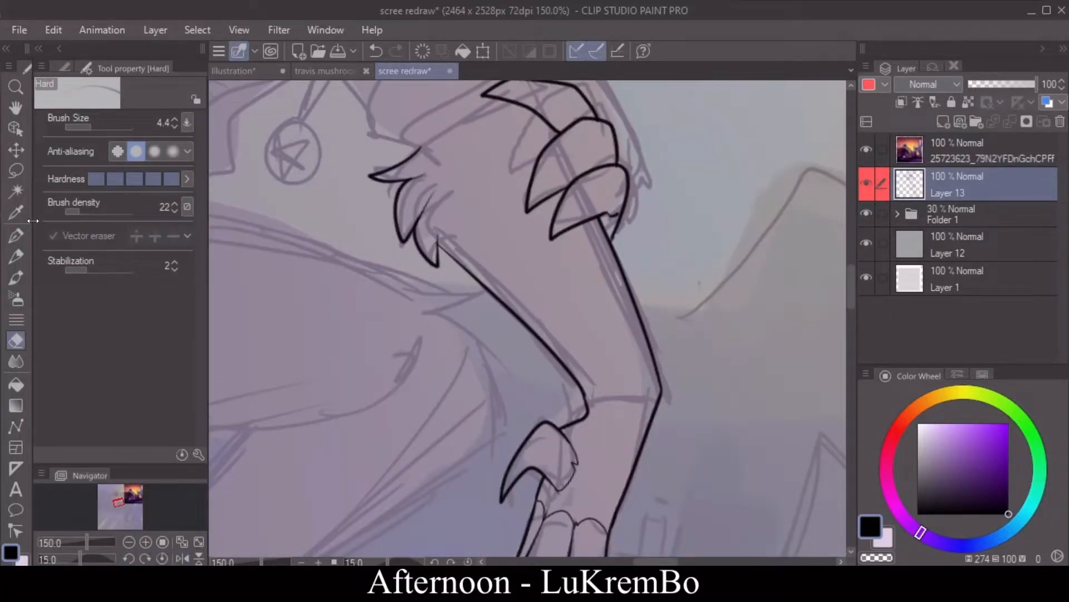
Step: Ink the near sleeve's cuff as a narrow band with short rib lines above the elbow fur
{"action": "left_click", "coordinate": [16, 235]}
{"action": "scroll", "coordinate": [429, 367], "scroll_direction": "up", "scroll_amount": 5}
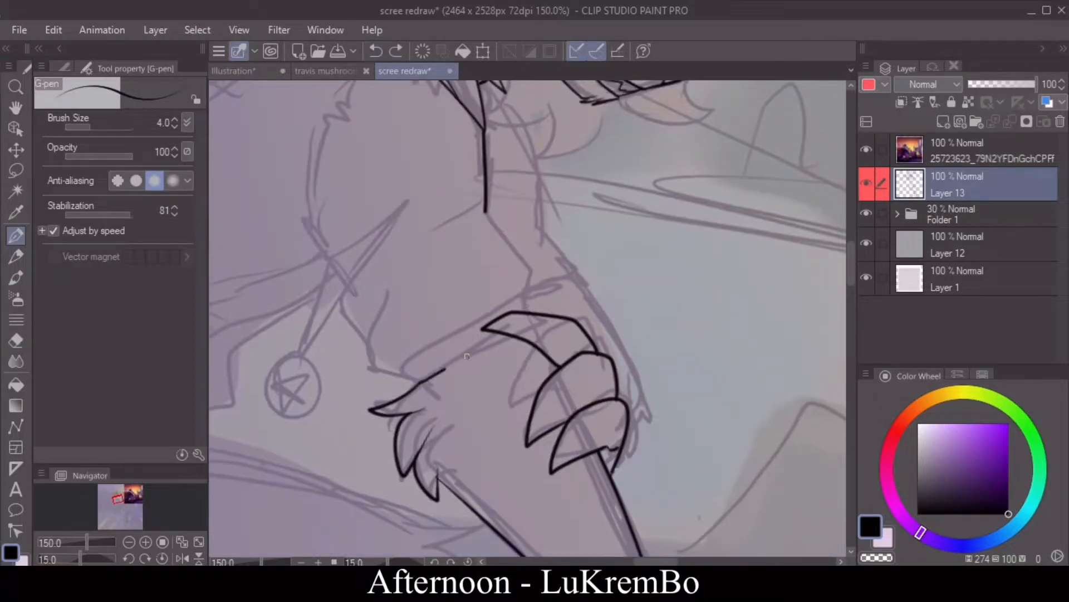
{"action": "left_click_drag", "start_coordinate": [540, 311], "coordinate": [397, 381]}
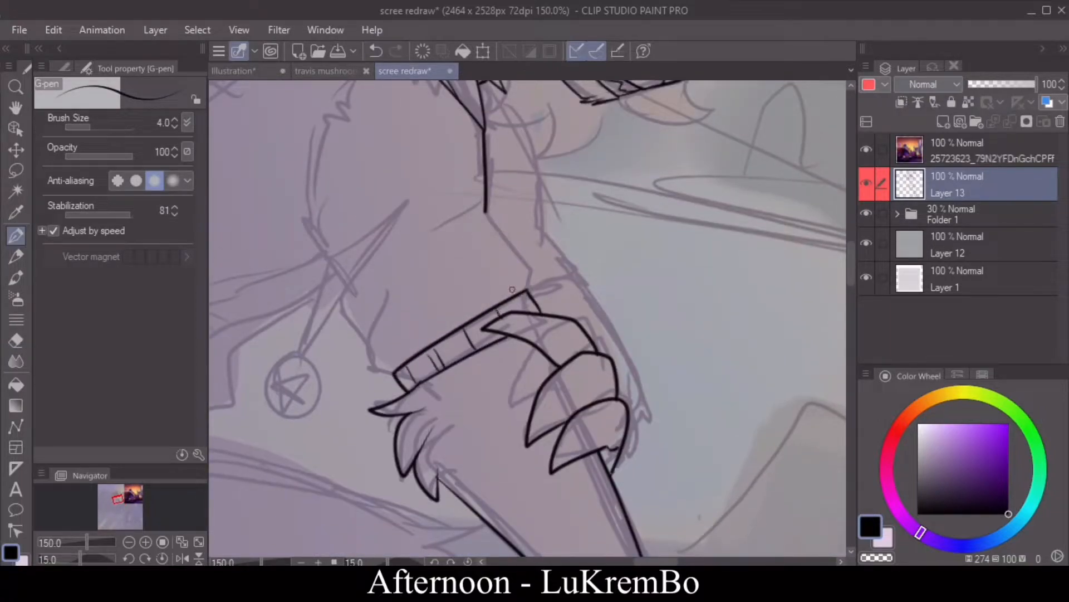
Step: Ink the near sleeve's folded rear outline and its front edge down to the cuff
{"action": "left_click_drag", "start_coordinate": [304, 221], "coordinate": [371, 341]}
{"action": "left_click", "coordinate": [376, 52]}
{"action": "mouse_move", "coordinate": [389, 288]}
{"action": "left_mouse_down"}
{"action": "mouse_move", "coordinate": [395, 380]}
{"action": "mouse_move", "coordinate": [357, 318]}
{"action": "left_mouse_up"}
{"action": "mouse_move", "coordinate": [360, 335]}
{"action": "left_mouse_down"}
{"action": "mouse_move", "coordinate": [344, 319]}
{"action": "mouse_move", "coordinate": [386, 234]}
{"action": "mouse_move", "coordinate": [373, 229]}
{"action": "left_mouse_up"}
{"action": "mouse_move", "coordinate": [341, 289]}
{"action": "left_mouse_down"}
{"action": "mouse_move", "coordinate": [262, 275]}
{"action": "mouse_move", "coordinate": [311, 142]}
{"action": "left_mouse_up"}
{"action": "left_click_drag", "start_coordinate": [374, 230], "coordinate": [315, 171]}
{"action": "mouse_move", "coordinate": [486, 211]}
{"action": "left_mouse_down"}
{"action": "mouse_move", "coordinate": [449, 227]}
{"action": "mouse_move", "coordinate": [491, 228]}
{"action": "mouse_move", "coordinate": [528, 289]}
{"action": "left_mouse_up"}
{"action": "left_click", "coordinate": [376, 55]}
Step: Ink the far sleeve's front edge from the collar and a small ribbed cuff behind the near arm
{"action": "left_click_drag", "start_coordinate": [851, 279], "coordinate": [836, 223]}
{"action": "left_click", "coordinate": [182, 558]}
{"action": "mouse_move", "coordinate": [550, 287]}
{"action": "left_mouse_down"}
{"action": "mouse_move", "coordinate": [540, 310]}
{"action": "mouse_move", "coordinate": [571, 344]}
{"action": "mouse_move", "coordinate": [558, 346]}
{"action": "left_mouse_up"}
{"action": "left_click", "coordinate": [384, 52]}
{"action": "left_click_drag", "start_coordinate": [574, 300], "coordinate": [559, 345]}
{"action": "left_click_drag", "start_coordinate": [851, 257], "coordinate": [848, 276]}
{"action": "left_click_drag", "start_coordinate": [550, 152], "coordinate": [483, 326]}
{"action": "mouse_move", "coordinate": [483, 326]}
{"action": "left_mouse_down"}
{"action": "mouse_move", "coordinate": [525, 335]}
{"action": "mouse_move", "coordinate": [476, 339]}
{"action": "left_mouse_up"}
{"action": "mouse_move", "coordinate": [476, 339]}
{"action": "left_mouse_down"}
{"action": "mouse_move", "coordinate": [524, 350]}
{"action": "mouse_move", "coordinate": [486, 338]}
{"action": "left_mouse_up"}
{"action": "left_click_drag", "start_coordinate": [503, 332], "coordinate": [500, 340]}
{"action": "left_click_drag", "start_coordinate": [851, 268], "coordinate": [847, 280]}
{"action": "left_click", "coordinate": [182, 558]}
Step: Ink the far forearm's outer edge and elbow fur beside the gripping fingers
{"action": "left_click_drag", "start_coordinate": [581, 227], "coordinate": [618, 313]}
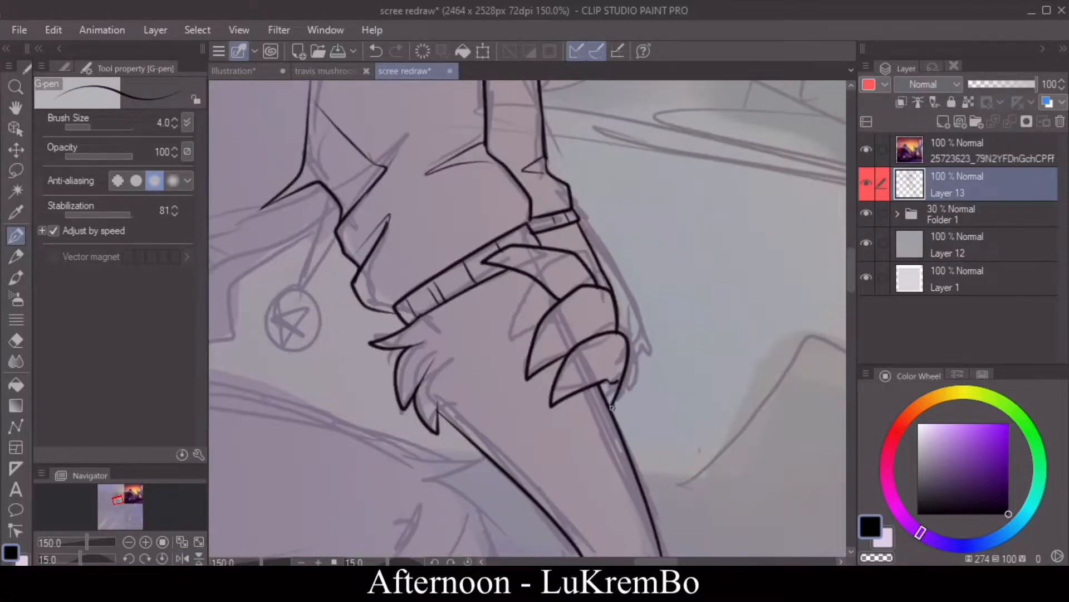
{"action": "left_click_drag", "start_coordinate": [612, 409], "coordinate": [651, 391]}
{"action": "mouse_move", "coordinate": [650, 393]}
{"action": "left_mouse_down"}
{"action": "mouse_move", "coordinate": [654, 353]}
{"action": "mouse_move", "coordinate": [618, 285]}
{"action": "left_mouse_up"}
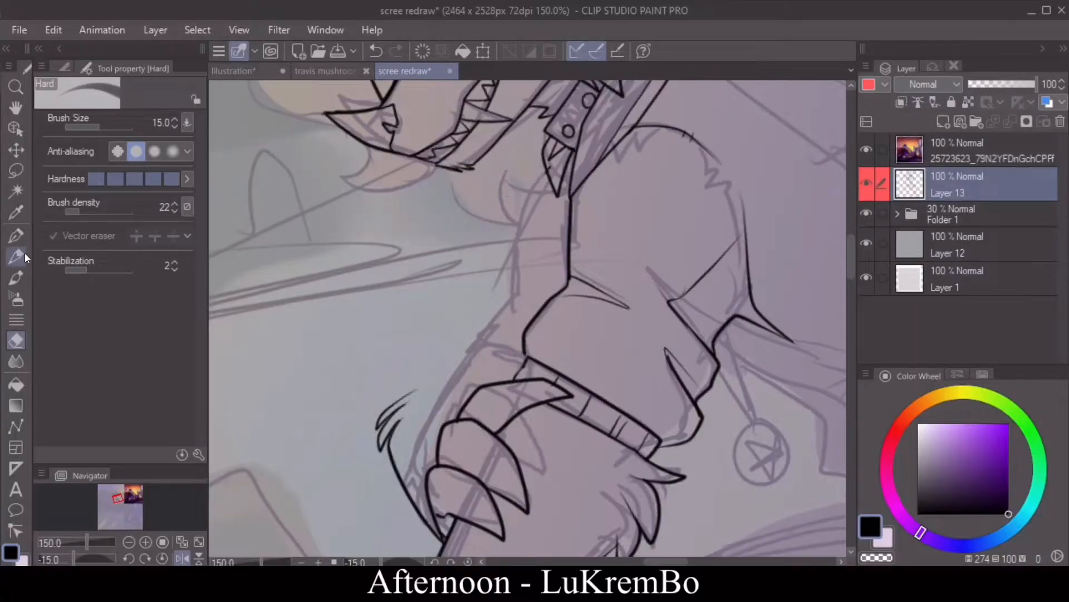
Step: Ink a raised fur tuft at the far elbow with a line joining it to the gripping fingers
{"action": "left_click", "coordinate": [16, 235]}
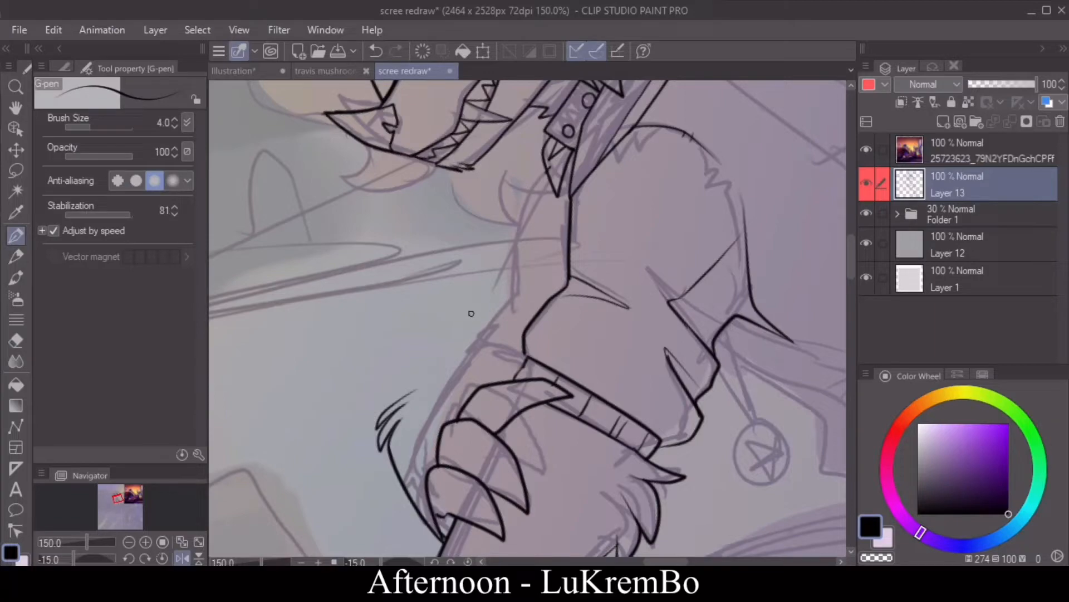
{"action": "left_click_drag", "start_coordinate": [392, 381], "coordinate": [418, 388]}
{"action": "left_click_drag", "start_coordinate": [421, 373], "coordinate": [470, 396]}
{"action": "key", "text": "ctrl+z"}
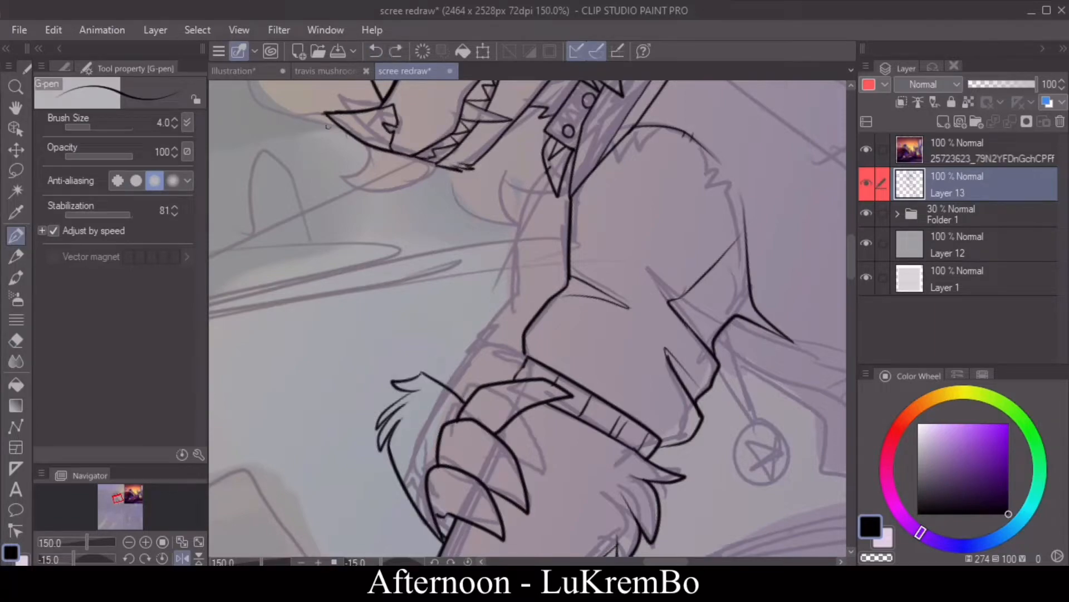
{"action": "left_click", "coordinate": [182, 560]}
{"action": "left_click", "coordinate": [182, 559]}
{"action": "left_click", "coordinate": [182, 559]}
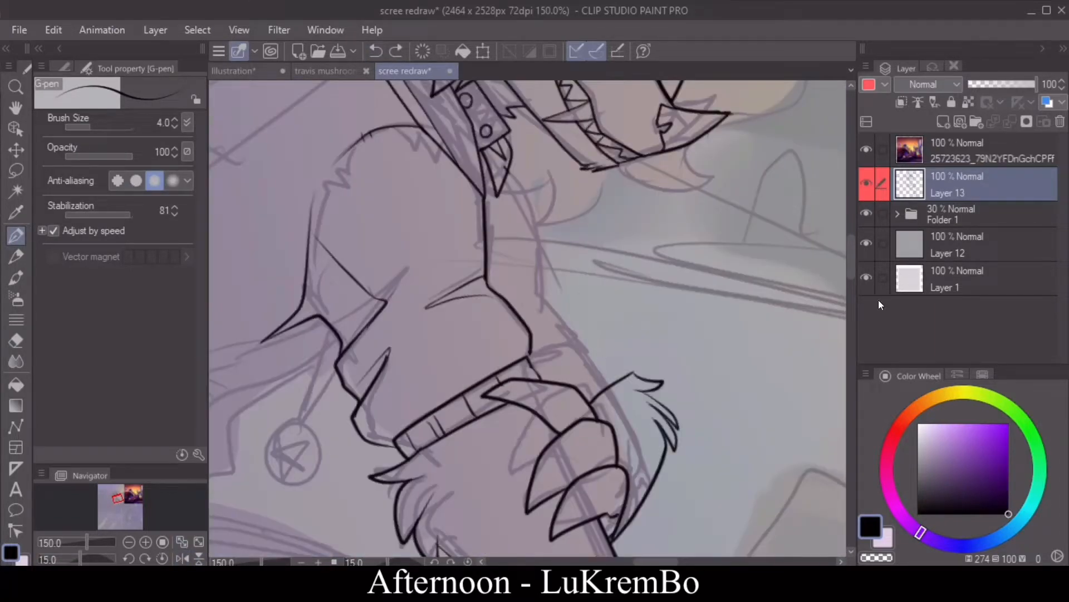
Step: Erase the top of the far elbow's fur, redraw it fuller and add a long cuff band above it
{"action": "left_click", "coordinate": [15, 340]}
{"action": "mouse_move", "coordinate": [632, 374]}
{"action": "left_mouse_down"}
{"action": "mouse_move", "coordinate": [650, 389]}
{"action": "mouse_move", "coordinate": [641, 392]}
{"action": "mouse_move", "coordinate": [671, 352]}
{"action": "left_mouse_up"}
{"action": "left_click", "coordinate": [15, 235]}
{"action": "mouse_move", "coordinate": [670, 352]}
{"action": "left_mouse_down"}
{"action": "mouse_move", "coordinate": [652, 383]}
{"action": "mouse_move", "coordinate": [671, 404]}
{"action": "left_mouse_up"}
{"action": "mouse_move", "coordinate": [563, 383]}
{"action": "left_mouse_down"}
{"action": "mouse_move", "coordinate": [634, 340]}
{"action": "mouse_move", "coordinate": [539, 371]}
{"action": "left_mouse_up"}
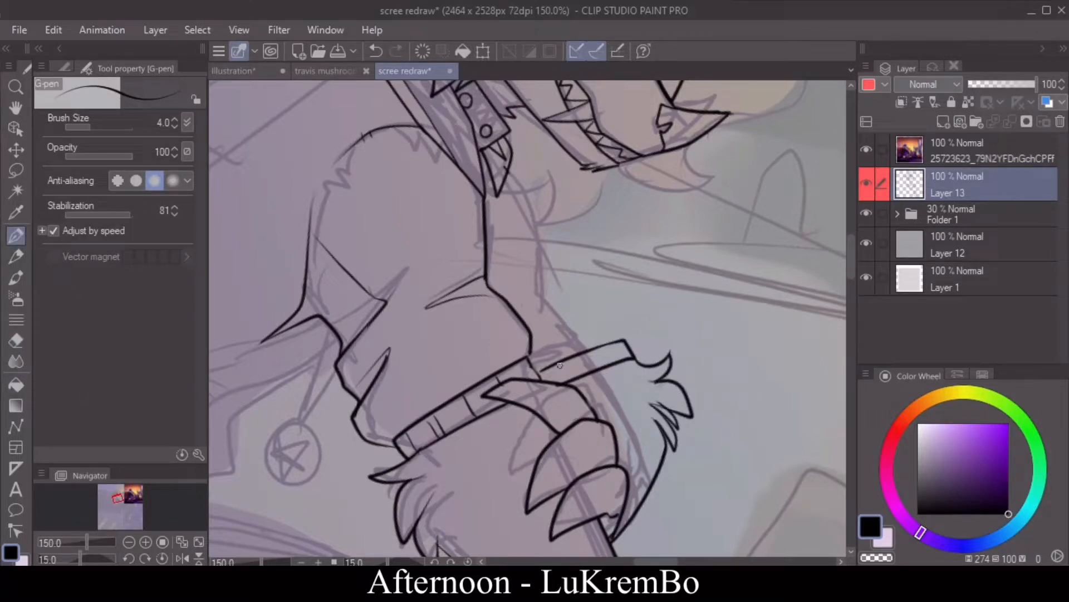
Step: Ink the far sleeve's folded outline from the long cuff up to the collar
{"action": "left_click", "coordinate": [182, 558]}
{"action": "left_click_drag", "start_coordinate": [429, 350], "coordinate": [448, 295]}
{"action": "mouse_move", "coordinate": [448, 297]}
{"action": "left_mouse_down"}
{"action": "mouse_move", "coordinate": [510, 256]}
{"action": "mouse_move", "coordinate": [550, 159]}
{"action": "left_mouse_up"}
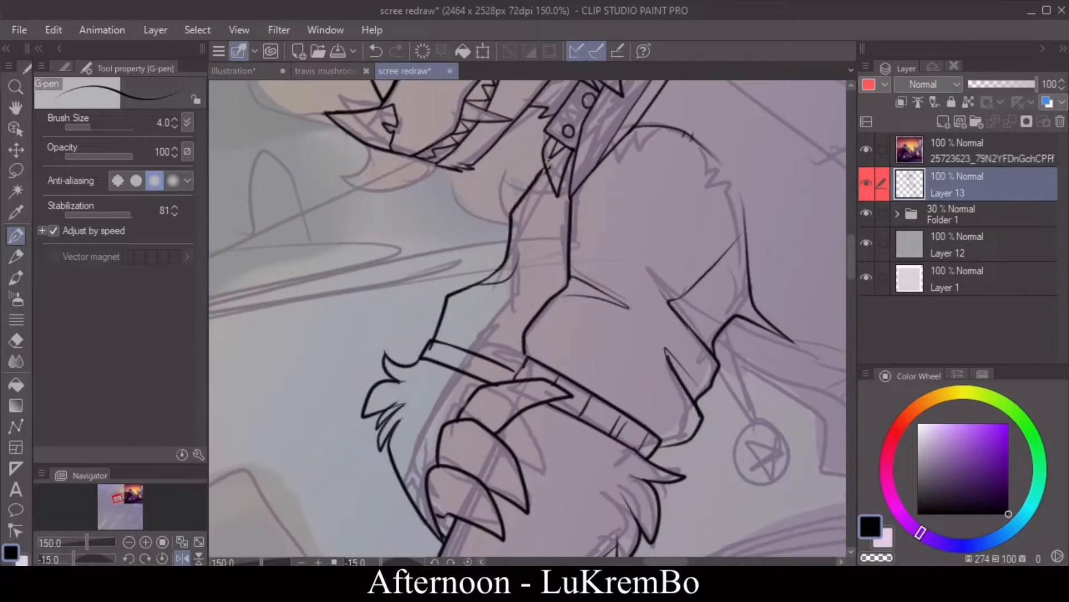
{"action": "left_click", "coordinate": [130, 542]}
{"action": "left_click", "coordinate": [130, 542]}
{"action": "left_click", "coordinate": [182, 558]}
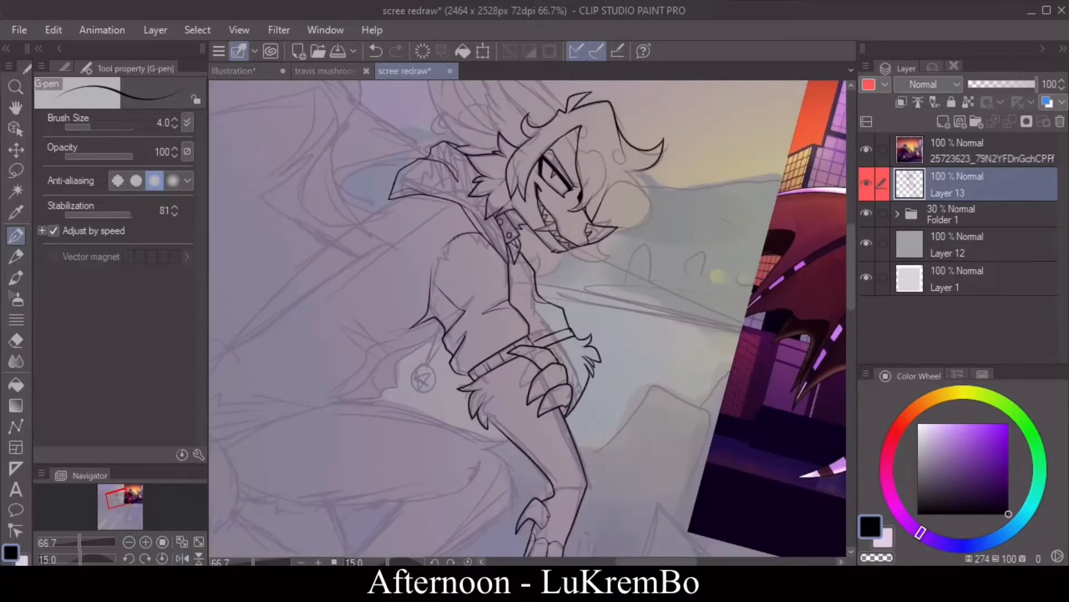
Step: Undo the far arm's sleeve, cuff and fur, and redraw only a narrow sleeve edge beside the near sleeve
{"action": "left_click", "coordinate": [129, 542]}
{"action": "left_click", "coordinate": [129, 542]}
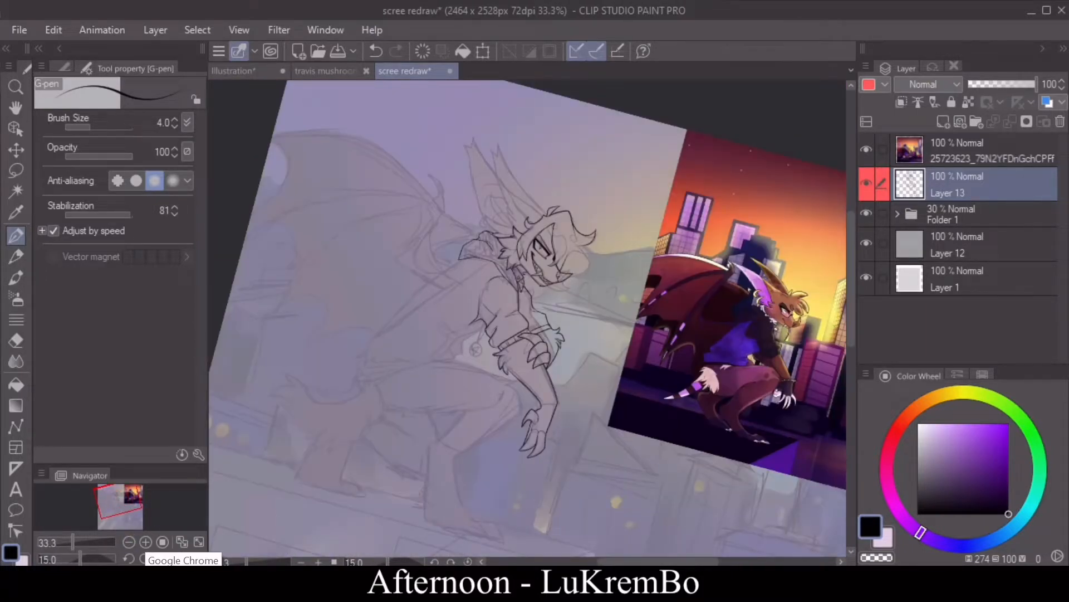
{"action": "left_click", "coordinate": [145, 541]}
{"action": "left_click", "coordinate": [376, 51]}
{"action": "left_click", "coordinate": [376, 50]}
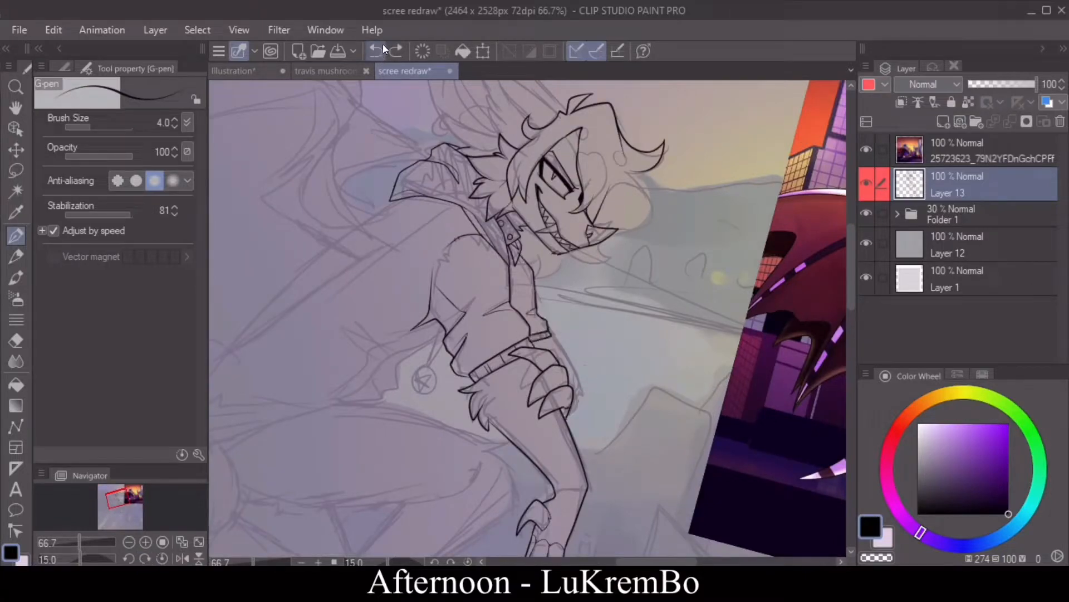
{"action": "left_click_drag", "start_coordinate": [549, 338], "coordinate": [553, 352]}
{"action": "left_click", "coordinate": [377, 52]}
{"action": "left_click", "coordinate": [377, 52]}
{"action": "left_click", "coordinate": [379, 51]}
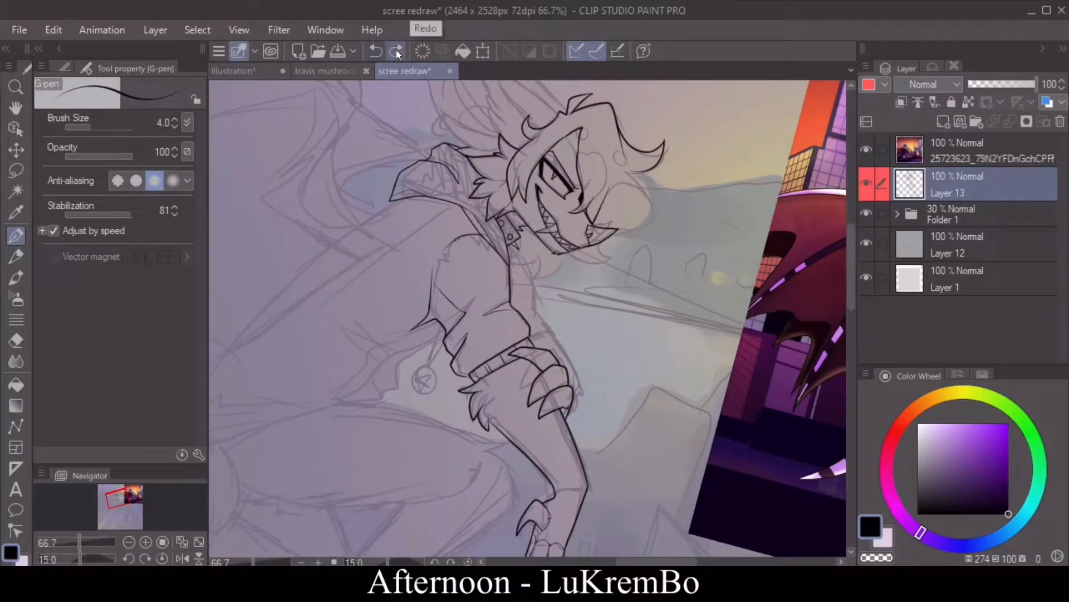
{"action": "left_click", "coordinate": [396, 51]}
{"action": "left_click_drag", "start_coordinate": [520, 255], "coordinate": [516, 307]}
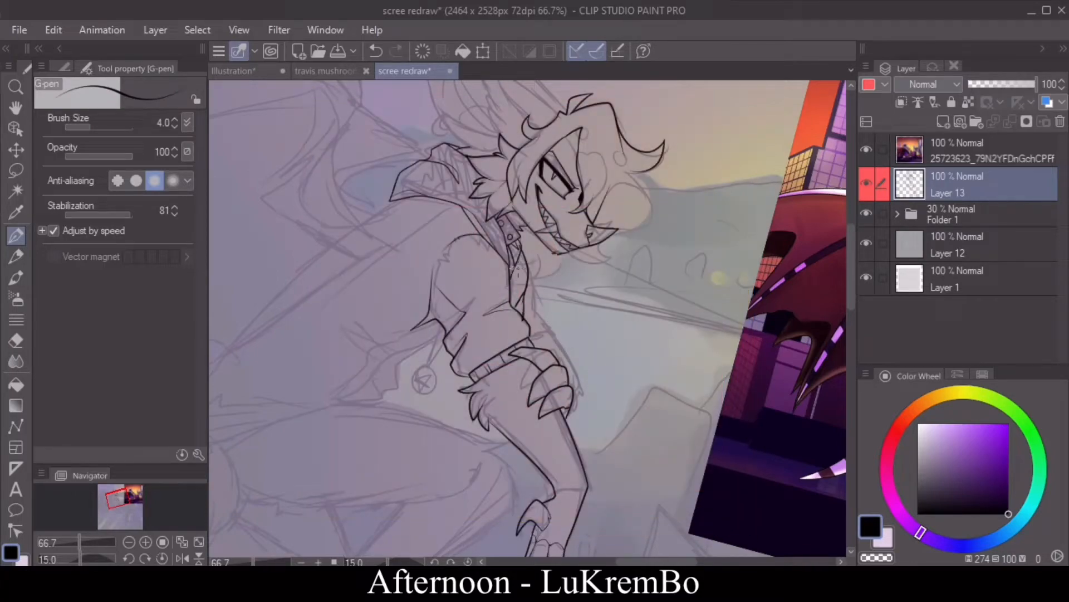
Step: Ink the jacket's lower edge from the armpit to the hem, with sharp folds at the waist
{"action": "left_click_drag", "start_coordinate": [445, 332], "coordinate": [355, 400]}
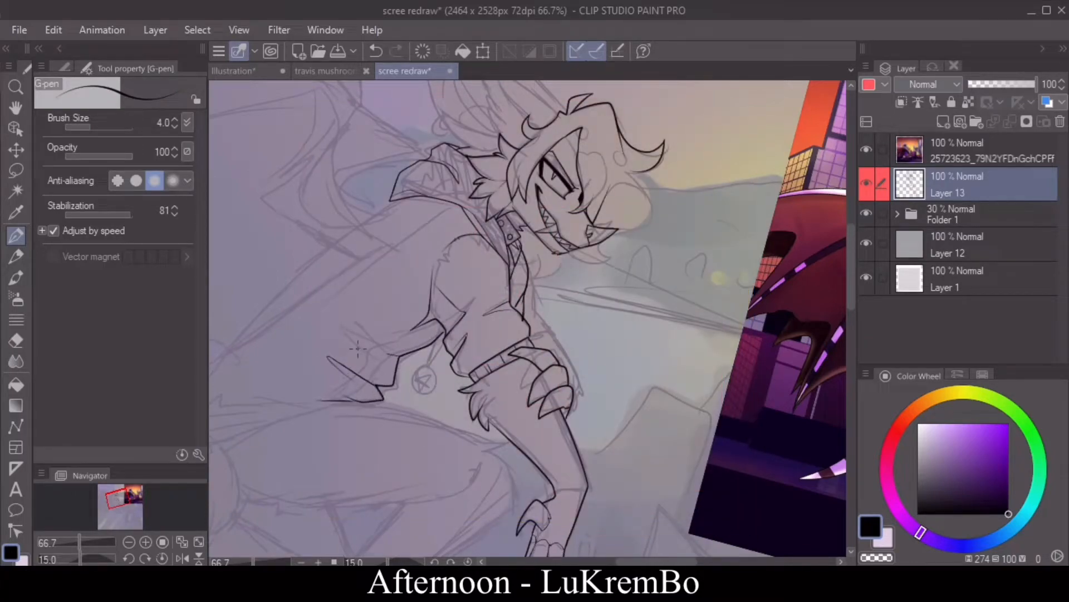
{"action": "left_click", "coordinate": [183, 555]}
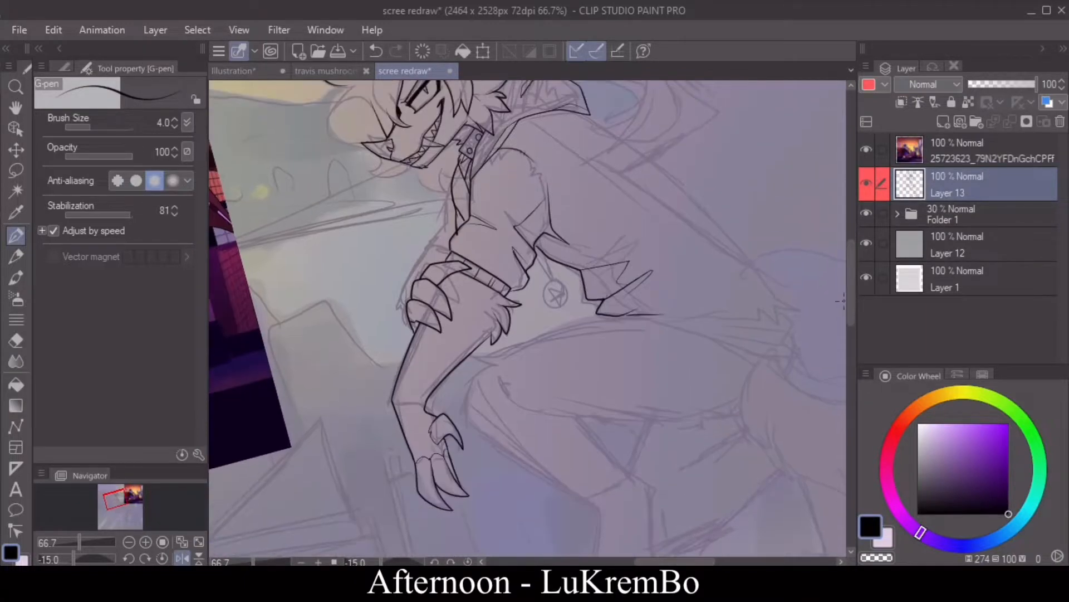
Step: Ink the near thigh's top line, the knee's fur tufts and the front edge of the lower leg
{"action": "left_click_drag", "start_coordinate": [597, 317], "coordinate": [458, 380]}
{"action": "left_click", "coordinate": [183, 557]}
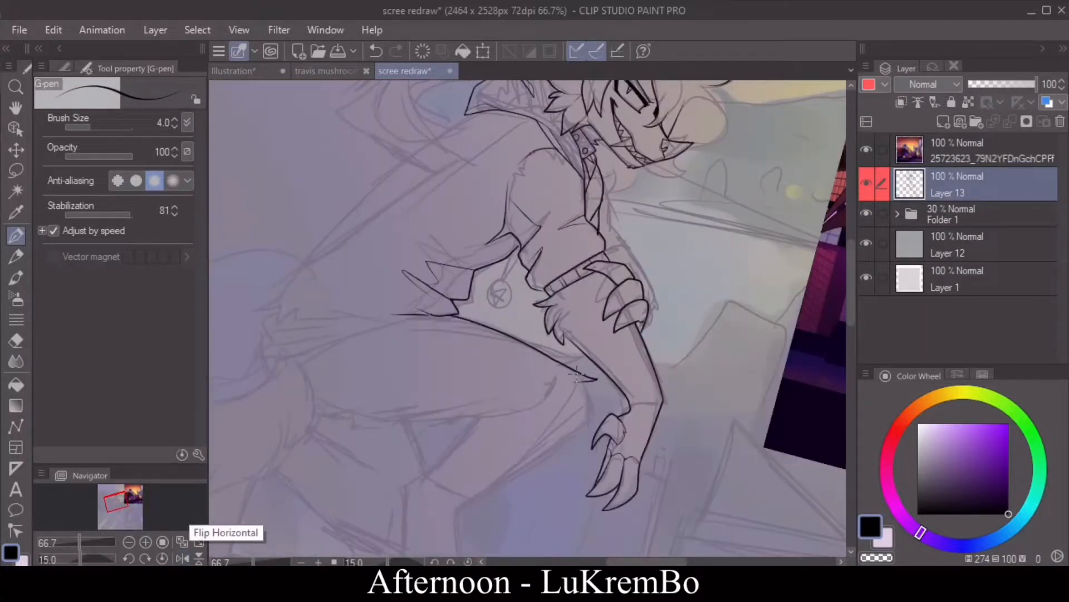
{"action": "mouse_move", "coordinate": [578, 382]}
{"action": "left_mouse_down"}
{"action": "mouse_move", "coordinate": [601, 397]}
{"action": "mouse_move", "coordinate": [504, 468]}
{"action": "left_mouse_up"}
{"action": "mouse_move", "coordinate": [527, 303]}
{"action": "left_mouse_down"}
{"action": "mouse_move", "coordinate": [458, 359]}
{"action": "mouse_move", "coordinate": [496, 456]}
{"action": "left_mouse_up"}
Step: Ink the jagged fur tufts at the rear underside of the near thigh, redoing the misplaced strokes
{"action": "left_click_drag", "start_coordinate": [299, 207], "coordinate": [285, 249]}
{"action": "mouse_move", "coordinate": [285, 249]}
{"action": "left_mouse_down"}
{"action": "mouse_move", "coordinate": [309, 230]}
{"action": "mouse_move", "coordinate": [282, 236]}
{"action": "left_mouse_up"}
{"action": "left_click", "coordinate": [376, 49]}
{"action": "mouse_move", "coordinate": [282, 236]}
{"action": "left_mouse_down"}
{"action": "mouse_move", "coordinate": [309, 222]}
{"action": "mouse_move", "coordinate": [310, 271]}
{"action": "left_mouse_up"}
{"action": "mouse_move", "coordinate": [310, 271]}
{"action": "left_mouse_down"}
{"action": "mouse_move", "coordinate": [319, 250]}
{"action": "mouse_move", "coordinate": [330, 270]}
{"action": "left_mouse_up"}
{"action": "left_click", "coordinate": [375, 49]}
{"action": "left_click_drag", "start_coordinate": [329, 270], "coordinate": [327, 254]}
{"action": "mouse_move", "coordinate": [326, 254]}
{"action": "left_mouse_down"}
{"action": "mouse_move", "coordinate": [353, 268]}
{"action": "mouse_move", "coordinate": [344, 255]}
{"action": "left_mouse_up"}
Step: Ink the near thigh's underside from the rear fur to the knee, undoing and redrawing the curve
{"action": "left_click_drag", "start_coordinate": [344, 255], "coordinate": [482, 247]}
{"action": "left_click", "coordinate": [376, 50]}
{"action": "left_click", "coordinate": [129, 561]}
{"action": "left_click", "coordinate": [130, 560]}
{"action": "left_click_drag", "start_coordinate": [341, 360], "coordinate": [483, 275]}
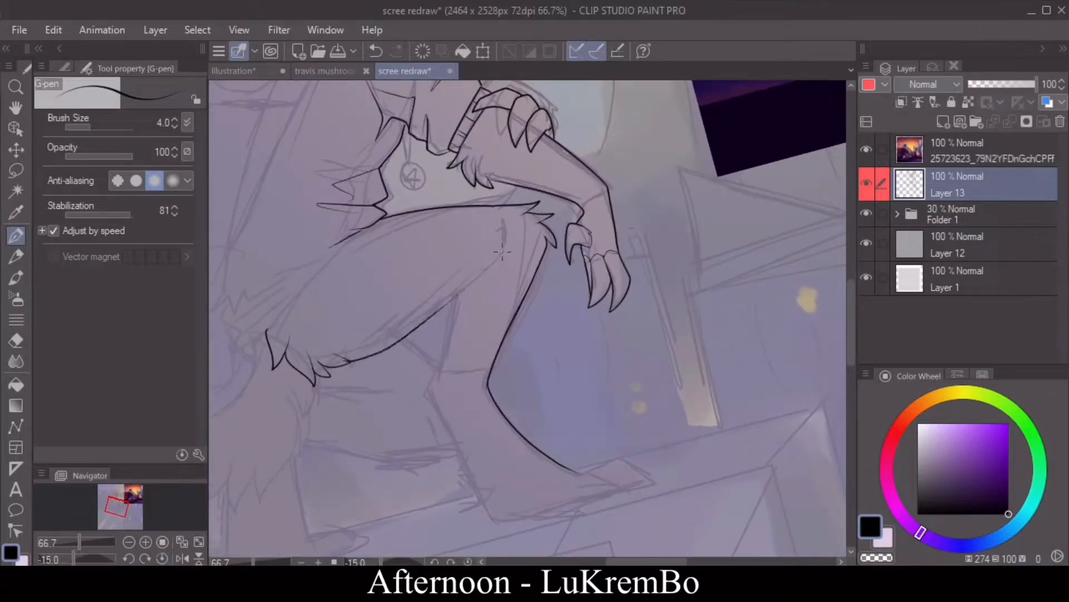
{"action": "left_click", "coordinate": [376, 51]}
{"action": "mouse_move", "coordinate": [339, 359]}
{"action": "left_mouse_down"}
{"action": "mouse_move", "coordinate": [479, 279]}
{"action": "mouse_move", "coordinate": [514, 242]}
{"action": "left_mouse_up"}
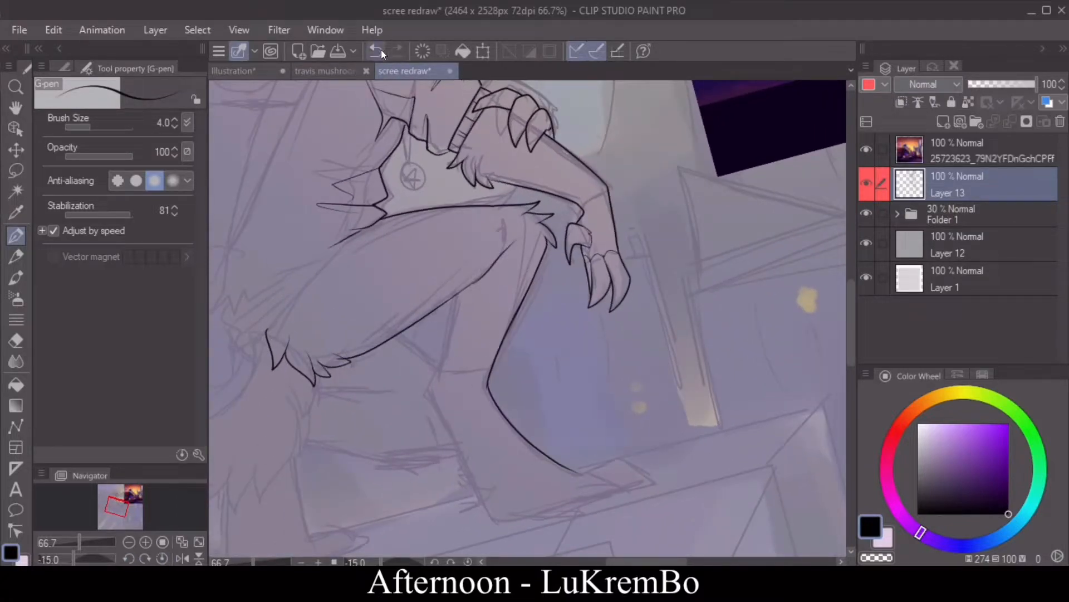
Step: Ink the back edge of the near leg from behind the knee to the hock, redrawing it once
{"action": "left_click", "coordinate": [377, 50]}
{"action": "mouse_move", "coordinate": [471, 286]}
{"action": "left_mouse_down"}
{"action": "mouse_move", "coordinate": [513, 243]}
{"action": "mouse_move", "coordinate": [433, 384]}
{"action": "left_mouse_up"}
{"action": "left_click", "coordinate": [376, 50]}
{"action": "left_click_drag", "start_coordinate": [458, 295], "coordinate": [430, 389]}
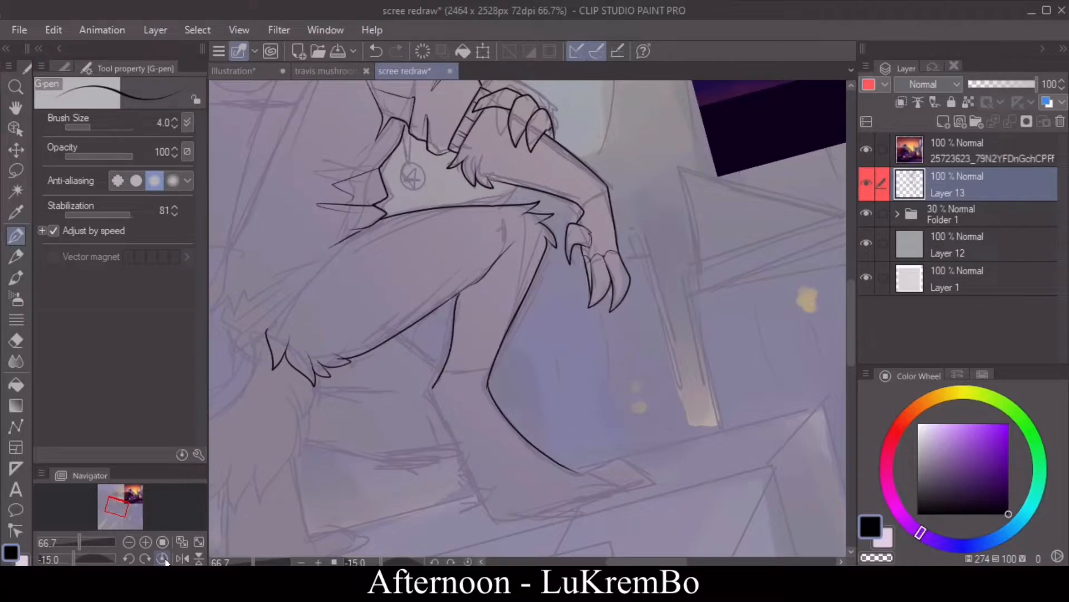
Step: Ink a small fur tuft at the near hock and the line down around the heel to the sole
{"action": "left_click", "coordinate": [162, 558]}
{"action": "left_click_drag", "start_coordinate": [803, 373], "coordinate": [803, 284]}
{"action": "left_click_drag", "start_coordinate": [424, 270], "coordinate": [414, 293]}
{"action": "mouse_move", "coordinate": [418, 284]}
{"action": "left_mouse_down"}
{"action": "mouse_move", "coordinate": [454, 417]}
{"action": "mouse_move", "coordinate": [492, 427]}
{"action": "left_mouse_up"}
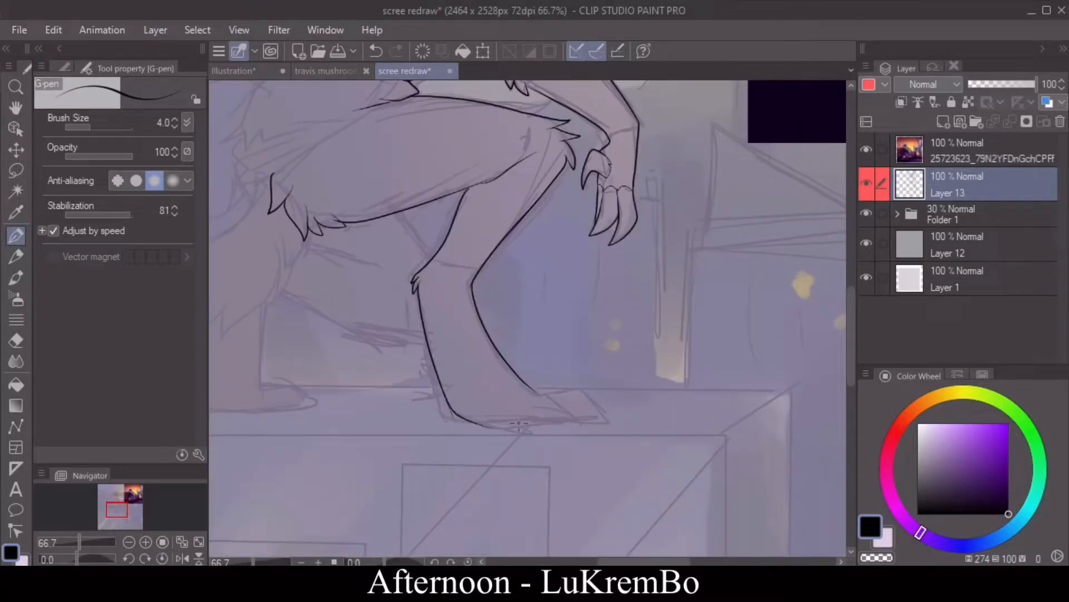
Step: Ink the near foot's two pointed toes, clean up the line between them and add a line above the toes
{"action": "left_click", "coordinate": [182, 558]}
{"action": "mouse_move", "coordinate": [545, 405]}
{"action": "left_mouse_down"}
{"action": "mouse_move", "coordinate": [491, 424]}
{"action": "mouse_move", "coordinate": [595, 403]}
{"action": "mouse_move", "coordinate": [492, 388]}
{"action": "mouse_move", "coordinate": [492, 421]}
{"action": "mouse_move", "coordinate": [449, 422]}
{"action": "left_mouse_up"}
{"action": "key", "text": "e"}
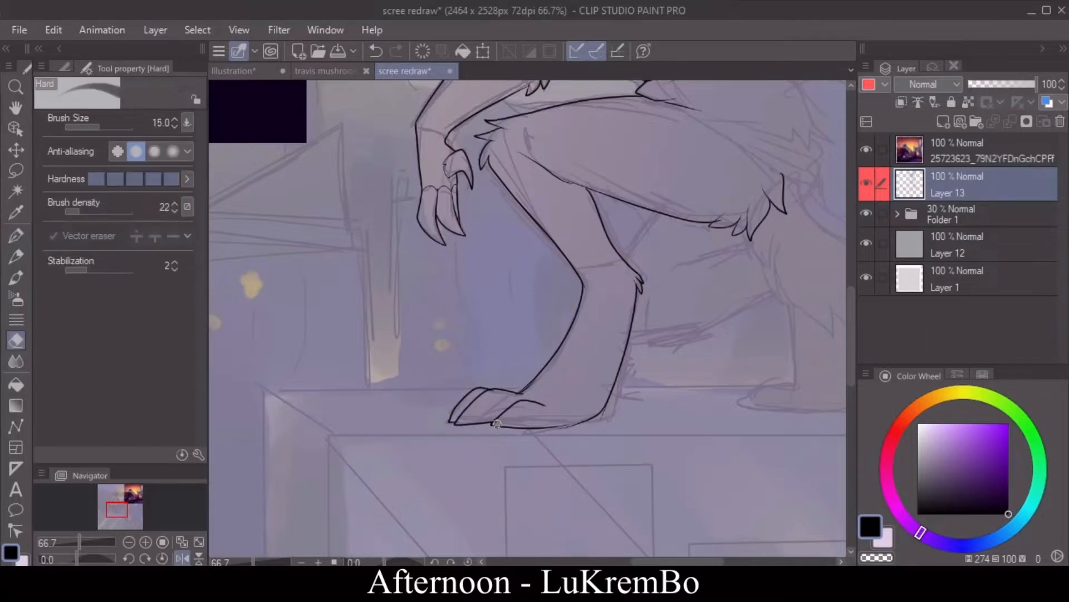
{"action": "key", "text": "p"}
{"action": "left_click_drag", "start_coordinate": [545, 406], "coordinate": [568, 382]}
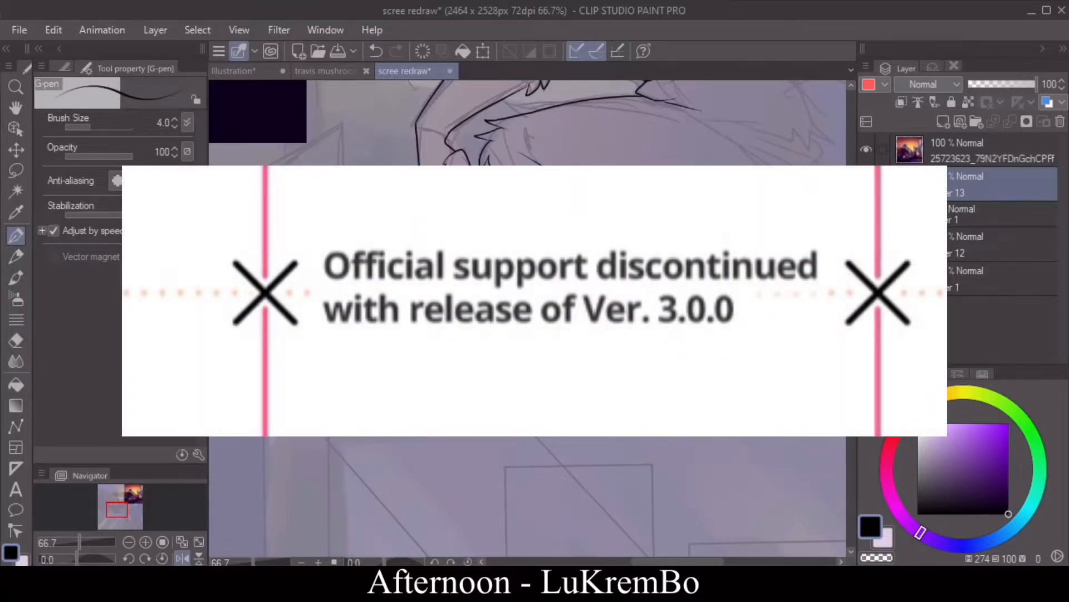
Step: Ink the bushy tail's sweeping upper curve and clean up its pointed tip
{"action": "left_click", "coordinate": [182, 559]}
{"action": "left_click_drag", "start_coordinate": [674, 562], "coordinate": [644, 563]}
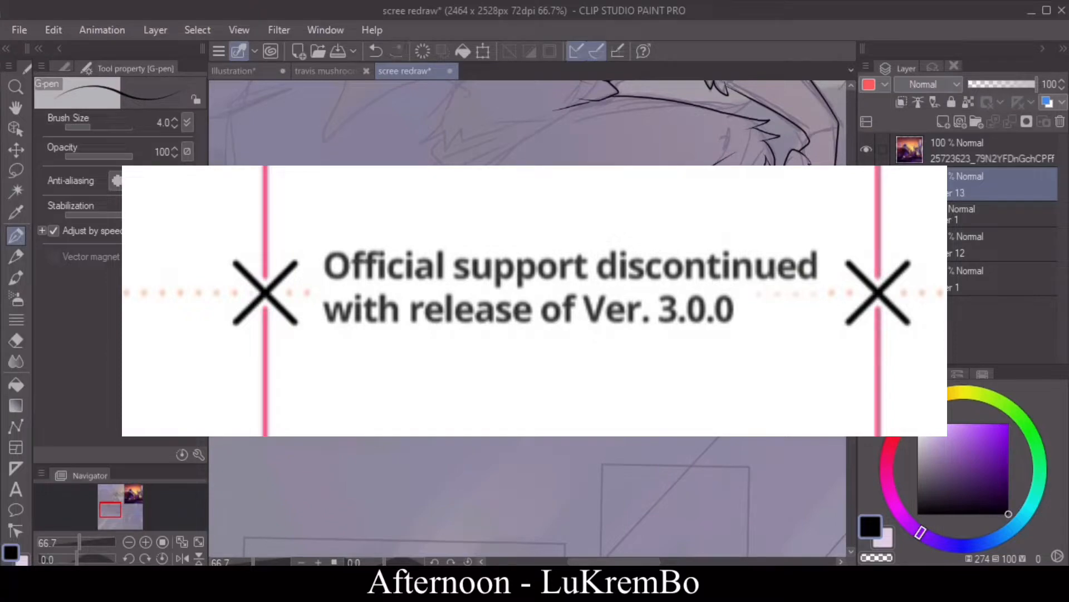
{"action": "left_click", "coordinate": [16, 341]}
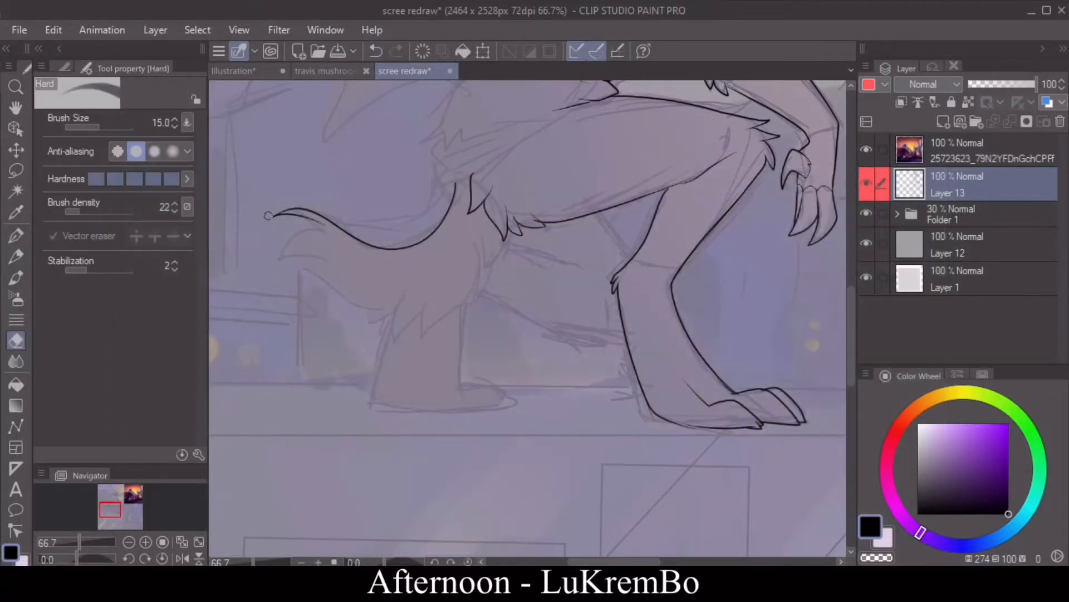
{"action": "left_click_drag", "start_coordinate": [267, 215], "coordinate": [276, 217]}
{"action": "left_click", "coordinate": [15, 235]}
{"action": "key", "text": "ctrl+z"}
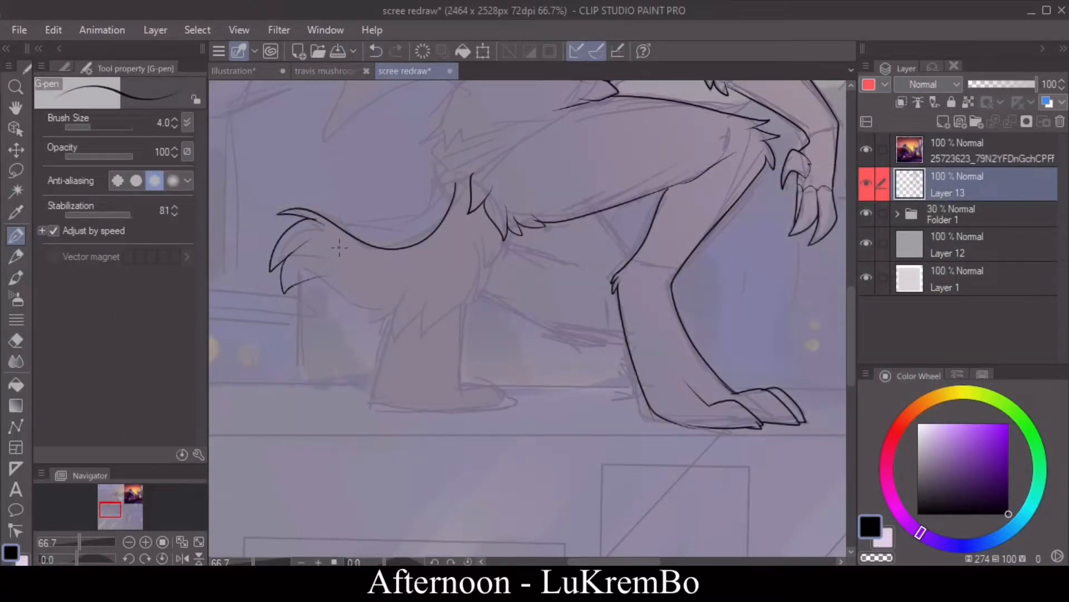
Step: Ink the tail's jagged furry underside and rework the tufts where it meets the thigh
{"action": "mouse_move", "coordinate": [299, 223]}
{"action": "left_mouse_down"}
{"action": "mouse_move", "coordinate": [274, 262]}
{"action": "mouse_move", "coordinate": [384, 307]}
{"action": "mouse_move", "coordinate": [365, 325]}
{"action": "left_mouse_up"}
{"action": "mouse_move", "coordinate": [389, 340]}
{"action": "left_mouse_down"}
{"action": "mouse_move", "coordinate": [422, 301]}
{"action": "mouse_move", "coordinate": [443, 313]}
{"action": "mouse_move", "coordinate": [484, 248]}
{"action": "mouse_move", "coordinate": [504, 256]}
{"action": "mouse_move", "coordinate": [508, 234]}
{"action": "left_mouse_up"}
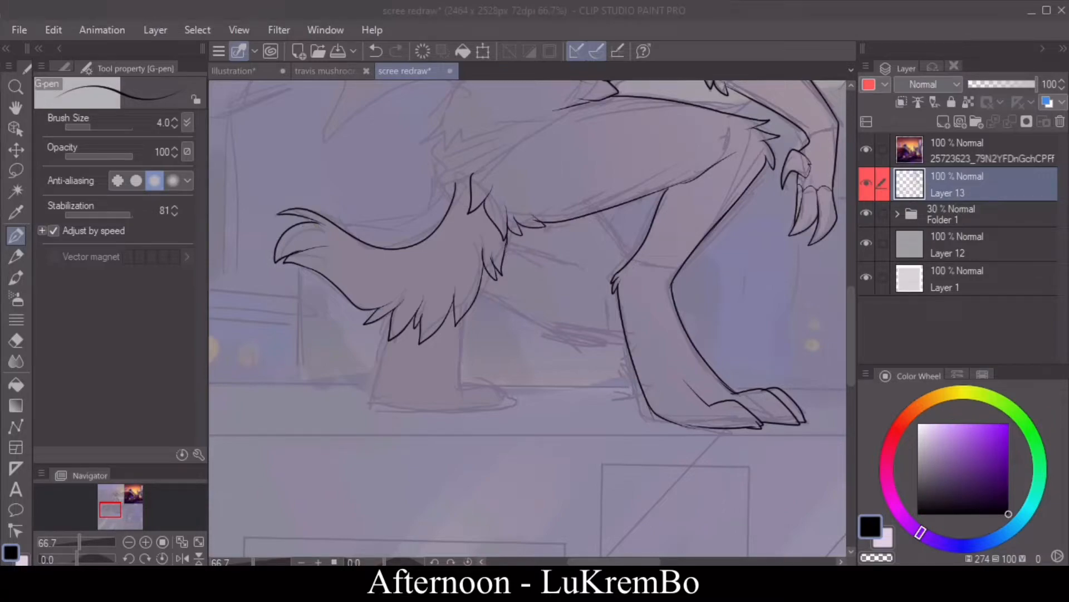
{"action": "left_click", "coordinate": [15, 341]}
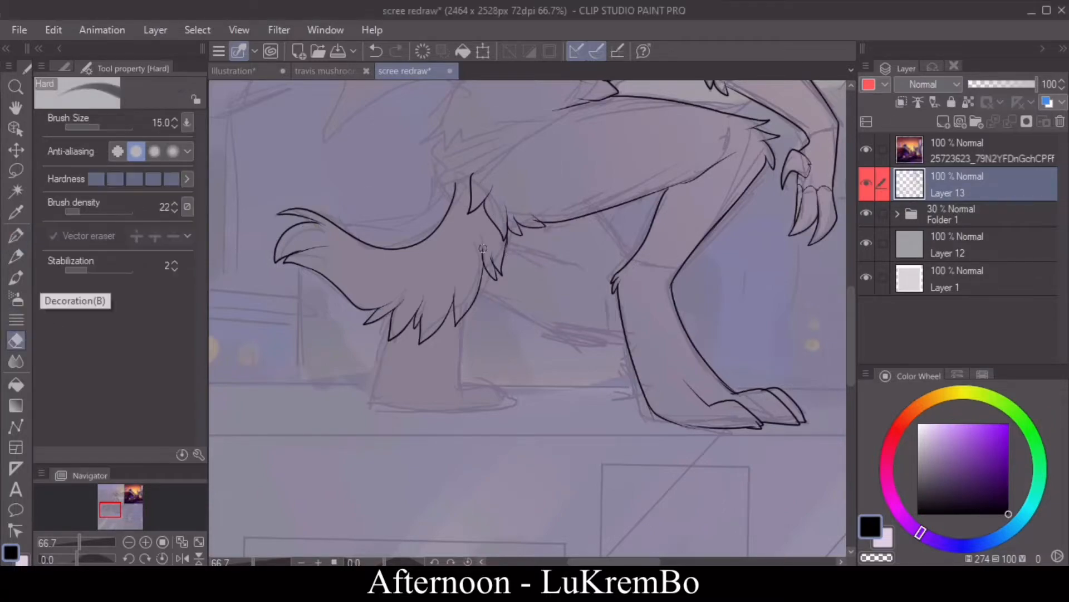
{"action": "left_click_drag", "start_coordinate": [483, 245], "coordinate": [484, 264]}
{"action": "left_click_drag", "start_coordinate": [506, 242], "coordinate": [487, 245]}
{"action": "left_click", "coordinate": [15, 235]}
{"action": "left_click_drag", "start_coordinate": [487, 240], "coordinate": [474, 252]}
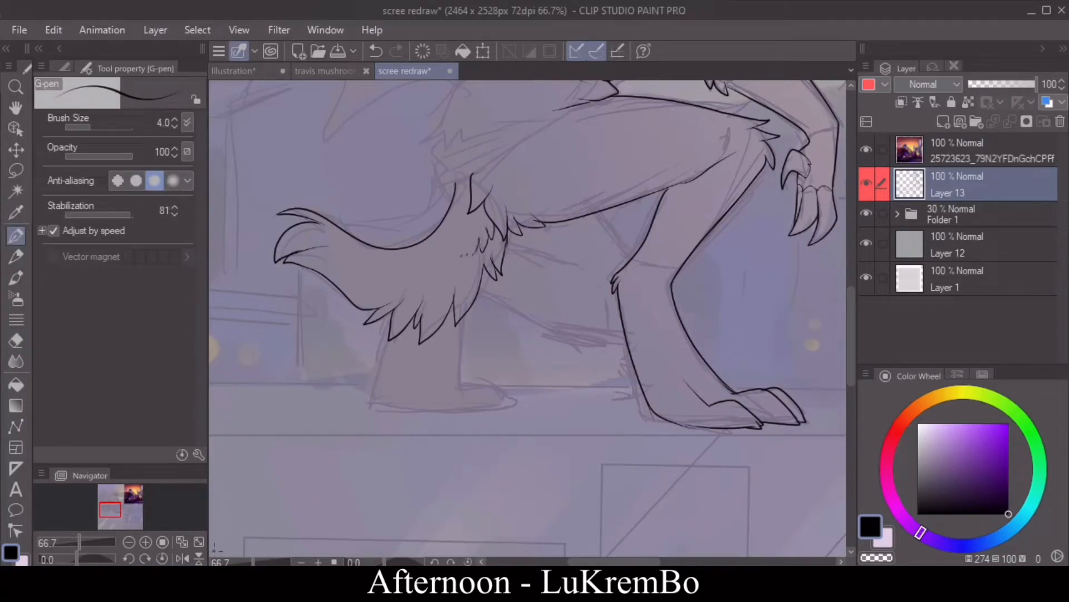
Step: Ink the far leg's visible thigh edges, lower leg front and toes behind the near leg
{"action": "left_click", "coordinate": [182, 558]}
{"action": "mouse_move", "coordinate": [457, 213]}
{"action": "left_mouse_down"}
{"action": "mouse_move", "coordinate": [423, 261]}
{"action": "mouse_move", "coordinate": [550, 248]}
{"action": "left_mouse_up"}
{"action": "mouse_move", "coordinate": [431, 337]}
{"action": "left_mouse_down"}
{"action": "mouse_move", "coordinate": [580, 294]}
{"action": "mouse_move", "coordinate": [595, 384]}
{"action": "mouse_move", "coordinate": [611, 408]}
{"action": "mouse_move", "coordinate": [566, 388]}
{"action": "left_mouse_up"}
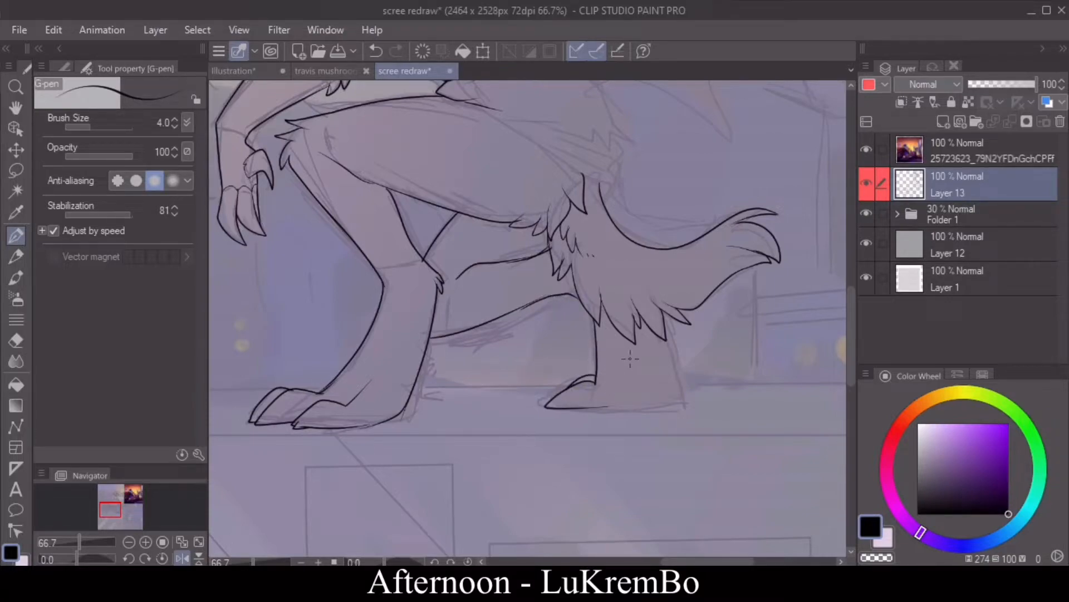
Step: Ink the far foot's rear edge, heel and sole, and add inner ankle lines to both feet
{"action": "left_click_drag", "start_coordinate": [661, 336], "coordinate": [668, 411]}
{"action": "key", "text": "ctrl+z"}
{"action": "left_click_drag", "start_coordinate": [658, 333], "coordinate": [657, 408]}
{"action": "left_click_drag", "start_coordinate": [587, 409], "coordinate": [668, 400]}
{"action": "left_click_drag", "start_coordinate": [607, 410], "coordinate": [636, 352]}
{"action": "left_click_drag", "start_coordinate": [426, 351], "coordinate": [386, 419]}
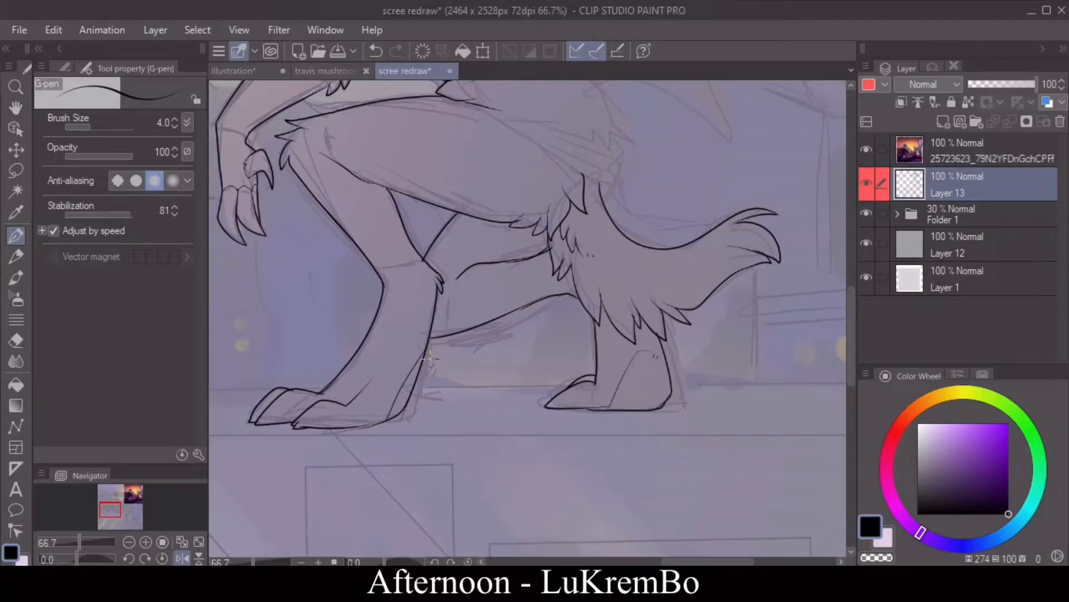
Step: Ink the fur tufts above the tail base, the jacket's ribbed lower hem and its lower back edge
{"action": "left_click", "coordinate": [183, 558]}
{"action": "mouse_move", "coordinate": [436, 176]}
{"action": "left_mouse_down"}
{"action": "mouse_move", "coordinate": [428, 196]}
{"action": "mouse_move", "coordinate": [443, 212]}
{"action": "left_mouse_up"}
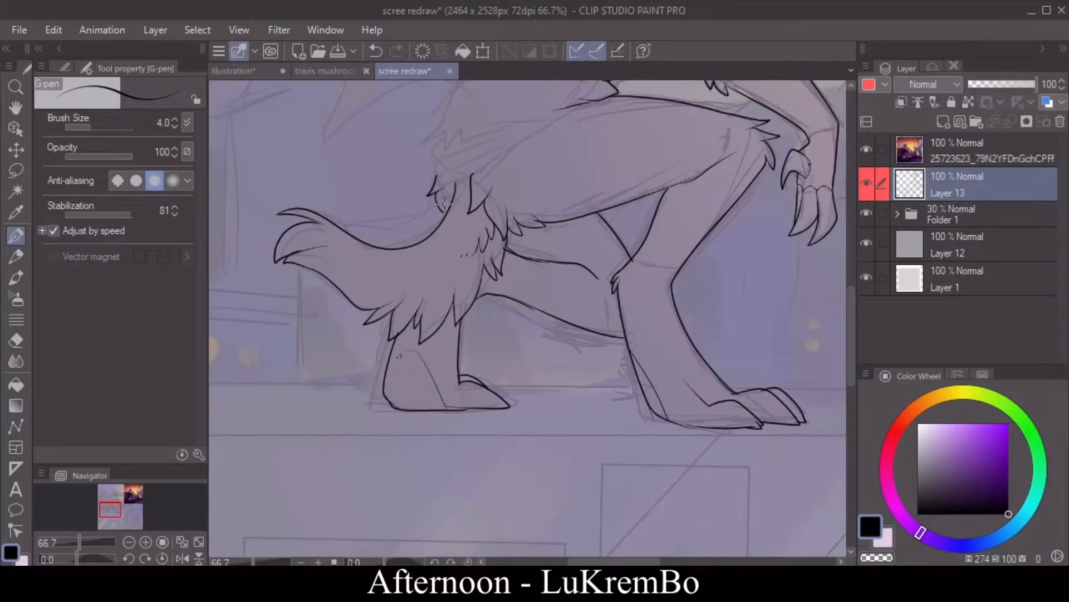
{"action": "left_click_drag", "start_coordinate": [853, 293], "coordinate": [852, 253]}
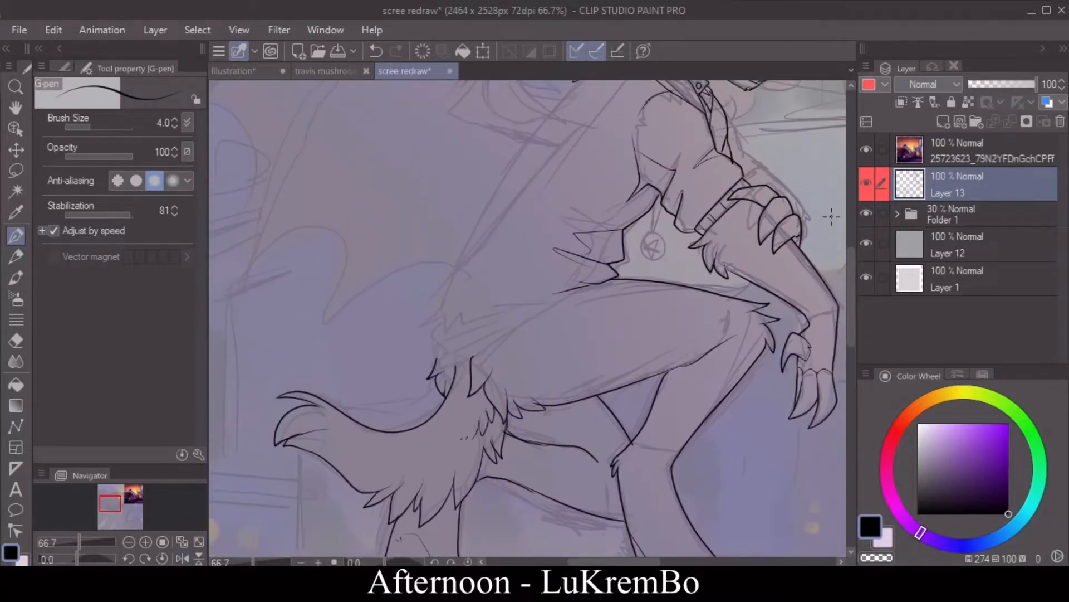
{"action": "mouse_move", "coordinate": [572, 290]}
{"action": "left_mouse_down"}
{"action": "mouse_move", "coordinate": [472, 358]}
{"action": "mouse_move", "coordinate": [435, 354]}
{"action": "left_mouse_up"}
{"action": "mouse_move", "coordinate": [558, 294]}
{"action": "left_mouse_down"}
{"action": "mouse_move", "coordinate": [454, 350]}
{"action": "mouse_move", "coordinate": [448, 296]}
{"action": "mouse_move", "coordinate": [496, 214]}
{"action": "left_mouse_up"}
{"action": "mouse_move", "coordinate": [852, 294]}
{"action": "left_mouse_down"}
{"action": "mouse_move", "coordinate": [851, 263]}
{"action": "mouse_move", "coordinate": [852, 273]}
{"action": "left_mouse_up"}
{"action": "left_click", "coordinate": [182, 559]}
{"action": "left_click", "coordinate": [128, 542]}
{"action": "left_click", "coordinate": [128, 541]}
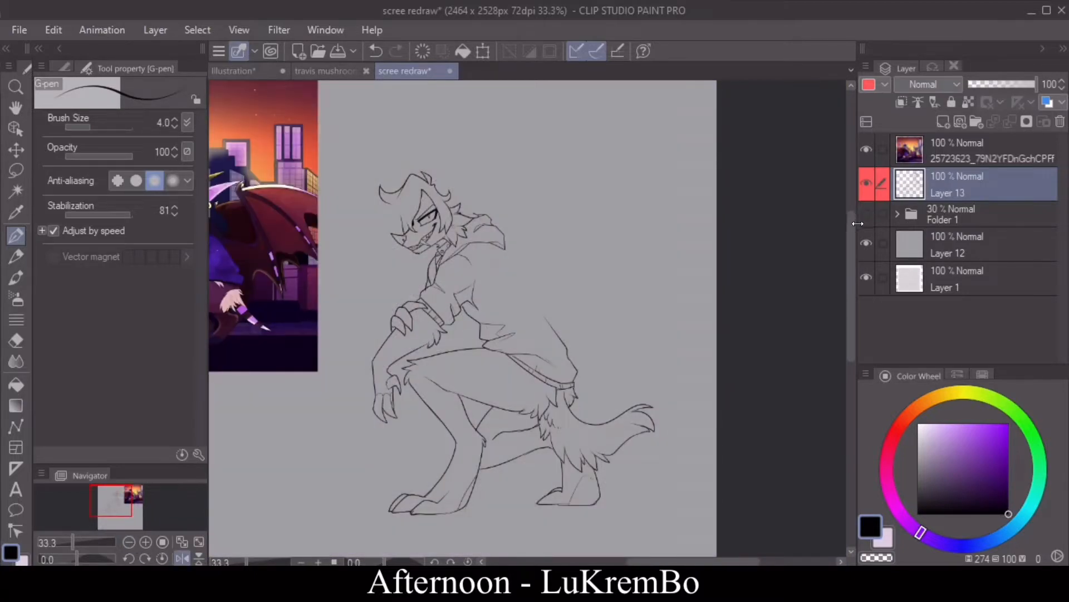
{"action": "left_click", "coordinate": [182, 558]}
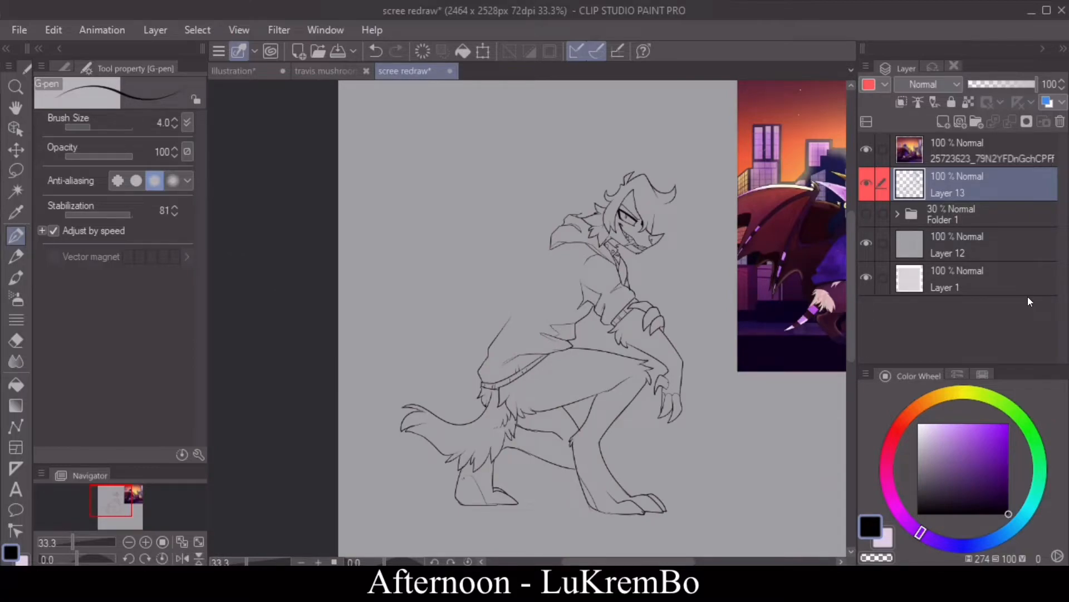
{"action": "left_click", "coordinate": [866, 212]}
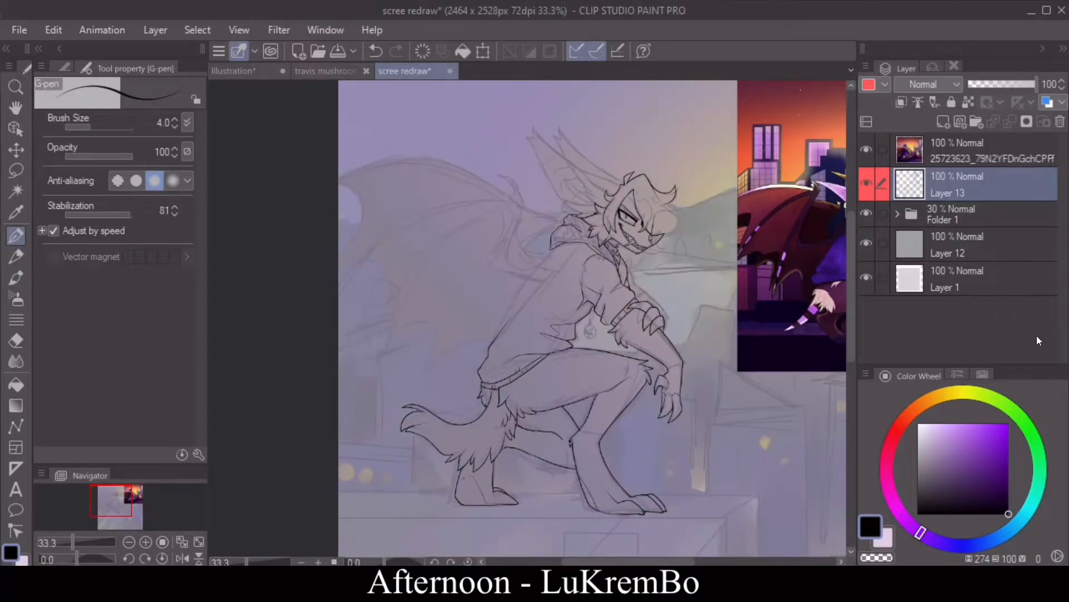
Step: Ink the near ear's upper edge from the hair up to its notched, pointed tip
{"action": "left_click", "coordinate": [145, 542]}
{"action": "left_click", "coordinate": [146, 541]}
{"action": "left_click", "coordinate": [182, 558]}
{"action": "left_click_drag", "start_coordinate": [850, 271], "coordinate": [844, 221]}
{"action": "left_click", "coordinate": [145, 558]}
{"action": "left_click", "coordinate": [145, 542]}
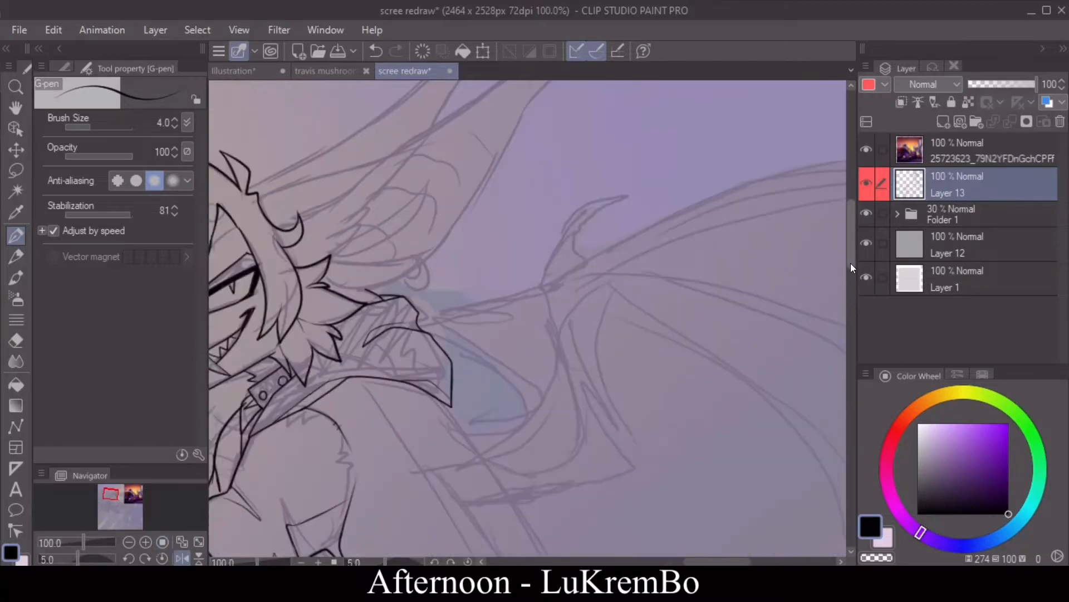
{"action": "left_click_drag", "start_coordinate": [850, 263], "coordinate": [850, 249]}
{"action": "left_click_drag", "start_coordinate": [711, 562], "coordinate": [693, 562]}
{"action": "mouse_move", "coordinate": [415, 287]}
{"action": "left_mouse_down"}
{"action": "mouse_move", "coordinate": [439, 273]}
{"action": "mouse_move", "coordinate": [425, 288]}
{"action": "left_mouse_up"}
{"action": "left_click_drag", "start_coordinate": [426, 283], "coordinate": [452, 273]}
{"action": "mouse_move", "coordinate": [453, 273]}
{"action": "left_mouse_down"}
{"action": "mouse_move", "coordinate": [434, 287]}
{"action": "mouse_move", "coordinate": [532, 256]}
{"action": "mouse_move", "coordinate": [688, 133]}
{"action": "mouse_move", "coordinate": [682, 170]}
{"action": "left_mouse_up"}
{"action": "mouse_move", "coordinate": [682, 169]}
{"action": "left_mouse_down"}
{"action": "mouse_move", "coordinate": [708, 166]}
{"action": "mouse_move", "coordinate": [656, 226]}
{"action": "mouse_move", "coordinate": [718, 159]}
{"action": "left_mouse_up"}
{"action": "key", "text": "ctrl+z"}
{"action": "key", "text": "ctrl+z"}
Step: Ink the near ear's rear edge down to the cheek and the fur tufts along its inner base
{"action": "mouse_move", "coordinate": [718, 159]}
{"action": "left_mouse_down"}
{"action": "mouse_move", "coordinate": [659, 221]}
{"action": "mouse_move", "coordinate": [595, 329]}
{"action": "mouse_move", "coordinate": [478, 353]}
{"action": "left_mouse_up"}
{"action": "mouse_move", "coordinate": [581, 225]}
{"action": "left_mouse_down"}
{"action": "mouse_move", "coordinate": [509, 316]}
{"action": "mouse_move", "coordinate": [528, 305]}
{"action": "left_mouse_up"}
{"action": "left_click_drag", "start_coordinate": [528, 305], "coordinate": [510, 336]}
{"action": "mouse_move", "coordinate": [502, 336]}
{"action": "left_mouse_down"}
{"action": "mouse_move", "coordinate": [522, 330]}
{"action": "mouse_move", "coordinate": [486, 350]}
{"action": "left_mouse_up"}
{"action": "mouse_move", "coordinate": [515, 272]}
{"action": "left_mouse_down"}
{"action": "mouse_move", "coordinate": [473, 318]}
{"action": "mouse_move", "coordinate": [455, 310]}
{"action": "left_mouse_up"}
{"action": "left_click", "coordinate": [374, 52]}
{"action": "left_click_drag", "start_coordinate": [601, 326], "coordinate": [585, 341]}
{"action": "left_click_drag", "start_coordinate": [584, 341], "coordinate": [524, 376]}
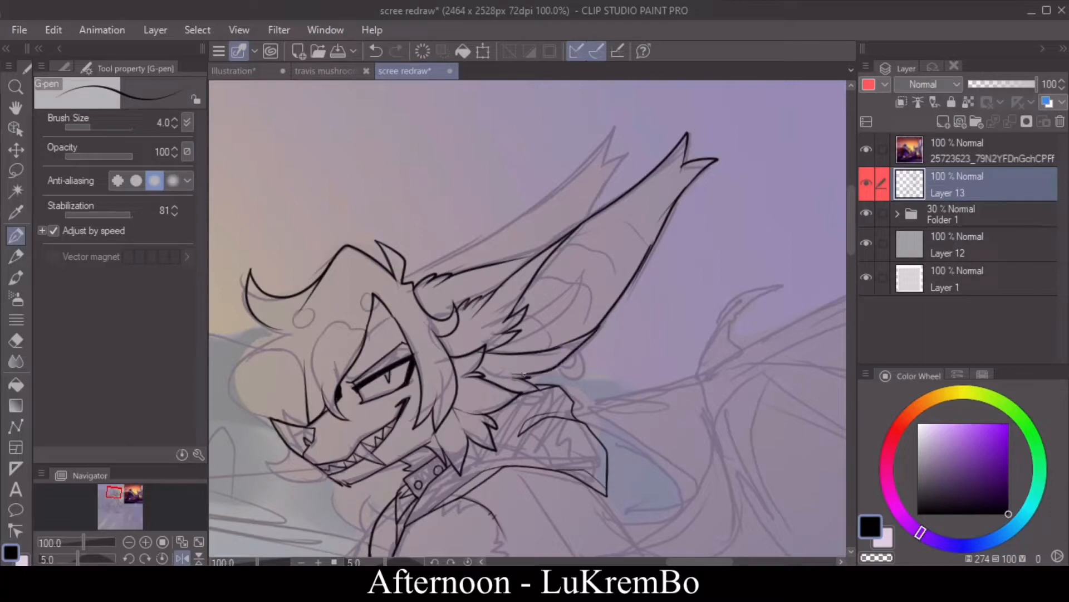
Step: Ink the near ear's inner fold, then outline the far ear with its notched tip and inner curve
{"action": "left_click_drag", "start_coordinate": [535, 315], "coordinate": [511, 332]}
{"action": "left_click_drag", "start_coordinate": [590, 269], "coordinate": [503, 338]}
{"action": "left_click_drag", "start_coordinate": [579, 286], "coordinate": [523, 340]}
{"action": "mouse_move", "coordinate": [415, 273]}
{"action": "left_mouse_down"}
{"action": "mouse_move", "coordinate": [527, 208]}
{"action": "mouse_move", "coordinate": [605, 135]}
{"action": "mouse_move", "coordinate": [627, 151]}
{"action": "left_mouse_up"}
{"action": "left_click_drag", "start_coordinate": [611, 163], "coordinate": [579, 221]}
{"action": "left_click_drag", "start_coordinate": [508, 222], "coordinate": [545, 245]}
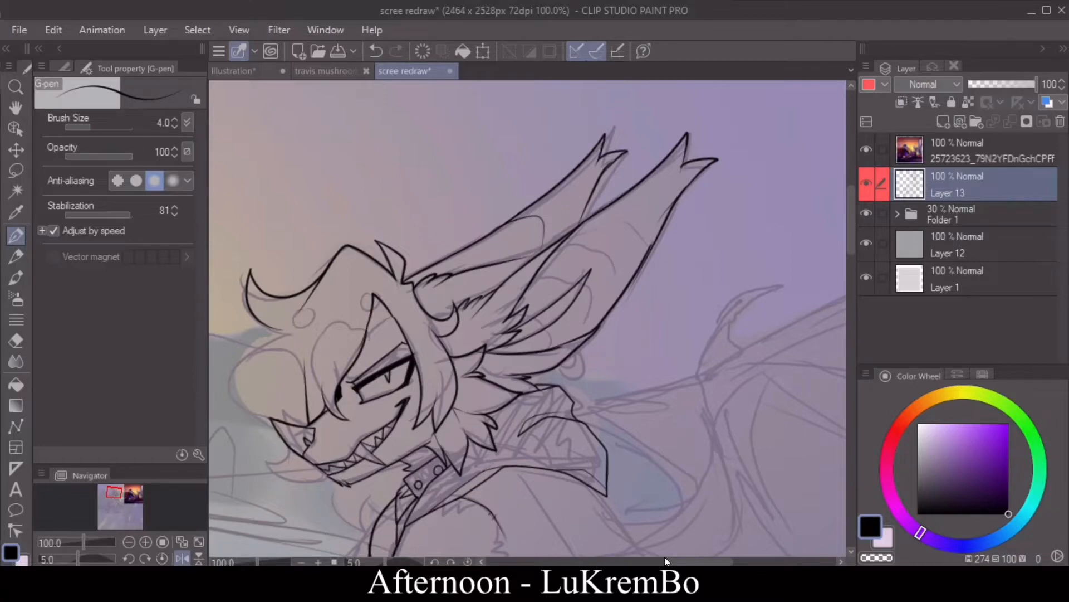
Step: Ink the small forehead hair tuft, the front edge of the fringe, the muzzle fur and the chin beard
{"action": "left_click_drag", "start_coordinate": [667, 562], "coordinate": [652, 561]}
{"action": "left_click_drag", "start_coordinate": [853, 238], "coordinate": [854, 255]}
{"action": "left_click_drag", "start_coordinate": [410, 217], "coordinate": [376, 230]}
{"action": "left_click_drag", "start_coordinate": [376, 230], "coordinate": [418, 223]}
{"action": "left_click_drag", "start_coordinate": [391, 229], "coordinate": [391, 306]}
{"action": "key", "text": "ctrl+z"}
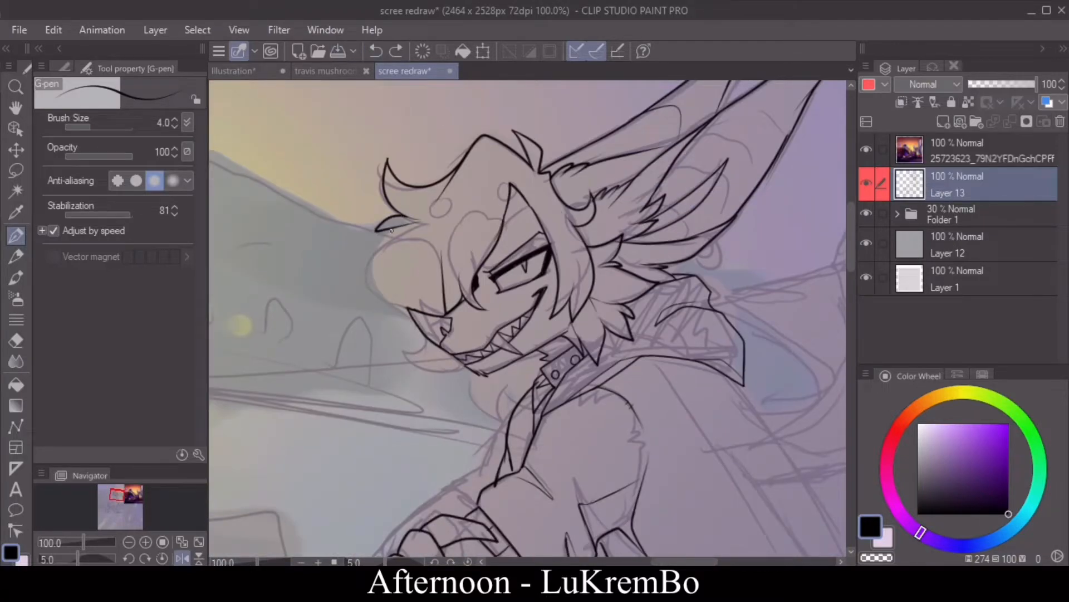
{"action": "mouse_move", "coordinate": [391, 230]}
{"action": "left_mouse_down"}
{"action": "mouse_move", "coordinate": [399, 363]}
{"action": "mouse_move", "coordinate": [452, 372]}
{"action": "mouse_move", "coordinate": [506, 432]}
{"action": "mouse_move", "coordinate": [518, 369]}
{"action": "left_mouse_up"}
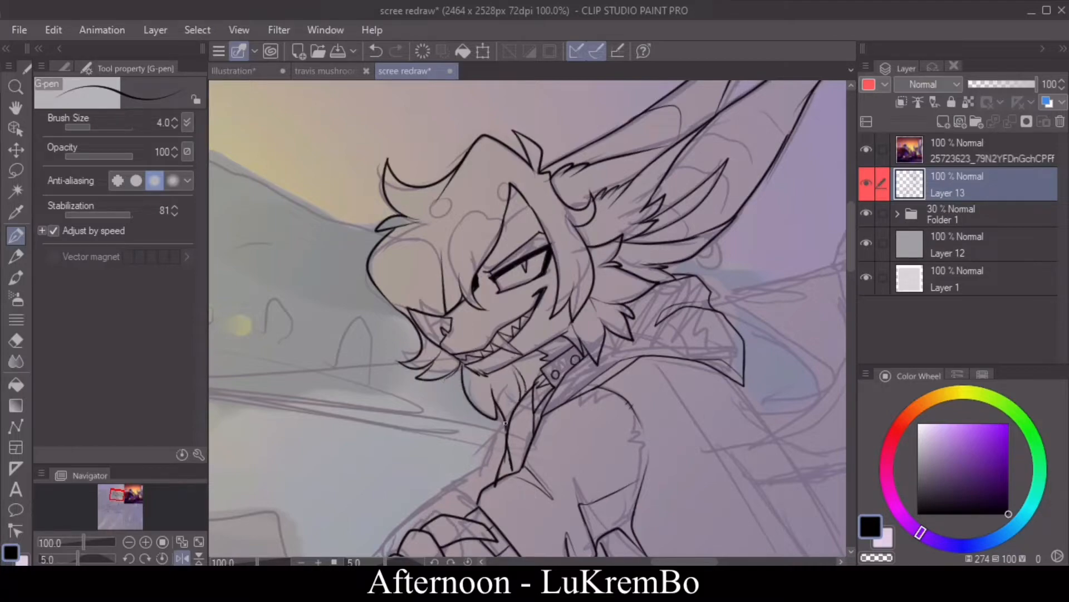
Step: Ink the angled parting lines inside the hair above the eye
{"action": "left_click", "coordinate": [182, 558]}
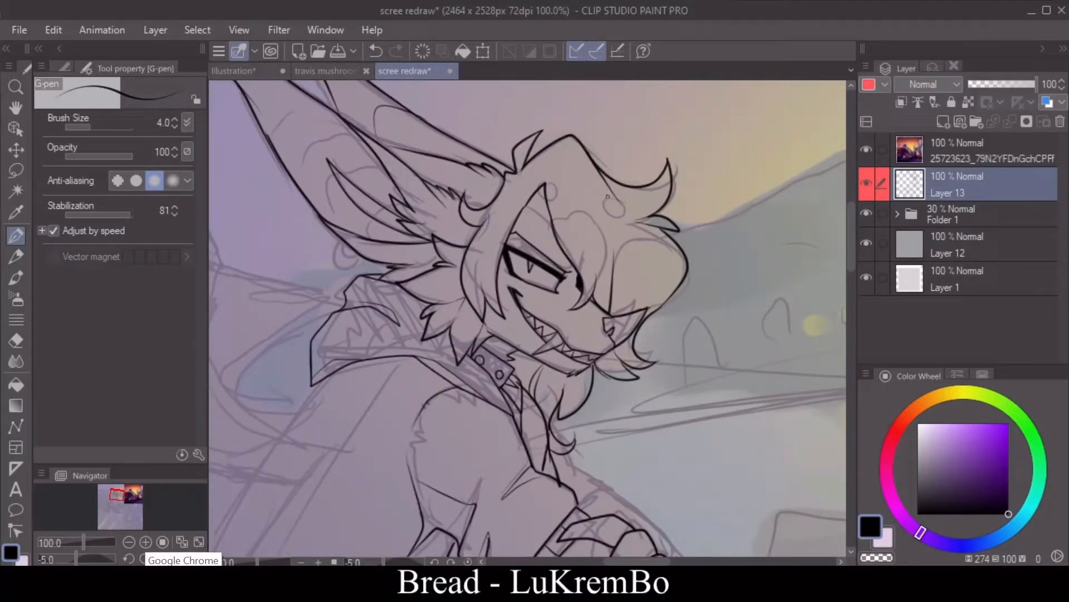
{"action": "mouse_move", "coordinate": [527, 202]}
{"action": "left_mouse_down"}
{"action": "mouse_move", "coordinate": [548, 218]}
{"action": "mouse_move", "coordinate": [564, 152]}
{"action": "left_mouse_up"}
{"action": "left_click_drag", "start_coordinate": [564, 151], "coordinate": [589, 206]}
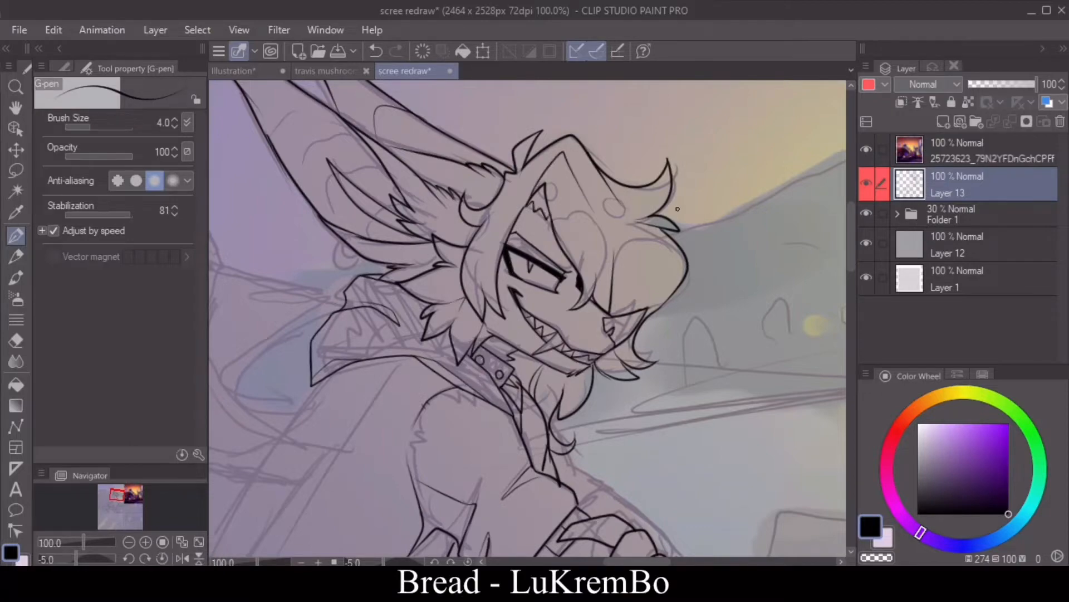
Step: Ink the necklace cord and the round pentagram pendant hanging in front of the jacket
{"action": "left_click_drag", "start_coordinate": [850, 221], "coordinate": [848, 263]}
{"action": "left_click_drag", "start_coordinate": [445, 265], "coordinate": [450, 335]}
{"action": "left_click_drag", "start_coordinate": [460, 285], "coordinate": [453, 335]}
{"action": "mouse_move", "coordinate": [442, 338]}
{"action": "left_mouse_down"}
{"action": "mouse_move", "coordinate": [451, 372]}
{"action": "mouse_move", "coordinate": [459, 340]}
{"action": "left_mouse_up"}
{"action": "left_click_drag", "start_coordinate": [459, 340], "coordinate": [436, 357]}
{"action": "mouse_move", "coordinate": [436, 357]}
{"action": "left_mouse_down"}
{"action": "mouse_move", "coordinate": [466, 356]}
{"action": "mouse_move", "coordinate": [453, 371]}
{"action": "left_mouse_up"}
{"action": "left_click", "coordinate": [377, 51]}
{"action": "mouse_move", "coordinate": [459, 340]}
{"action": "left_mouse_down"}
{"action": "mouse_move", "coordinate": [436, 358]}
{"action": "mouse_move", "coordinate": [465, 356]}
{"action": "left_mouse_up"}
{"action": "left_click_drag", "start_coordinate": [466, 356], "coordinate": [441, 341]}
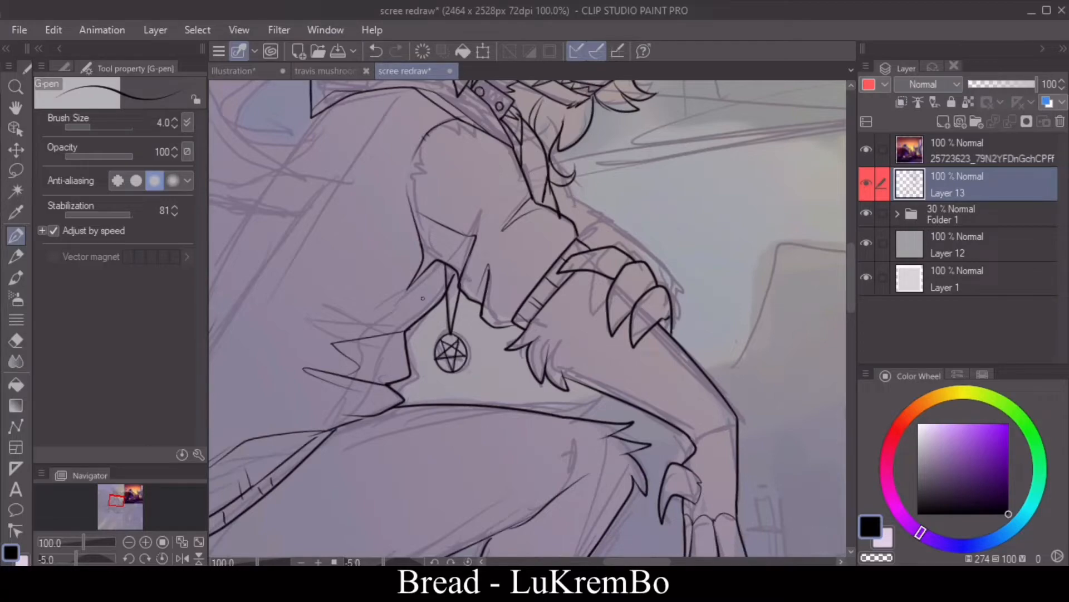
Step: Ink the jacket's long back edge from below the hood down to the waist
{"action": "left_click", "coordinate": [129, 542]}
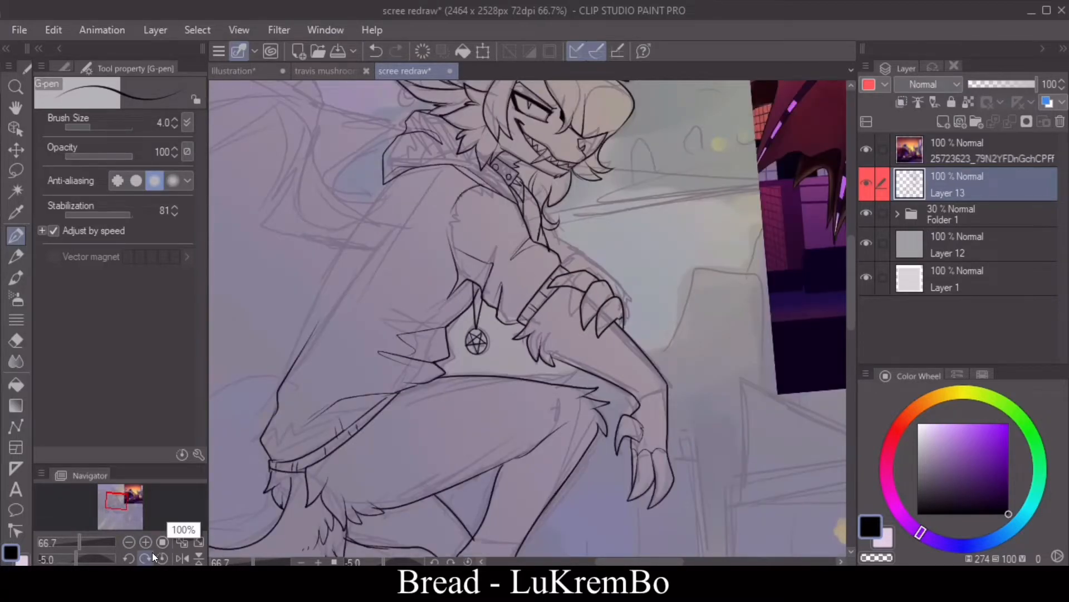
{"action": "left_click", "coordinate": [129, 542]}
{"action": "left_click", "coordinate": [129, 543]}
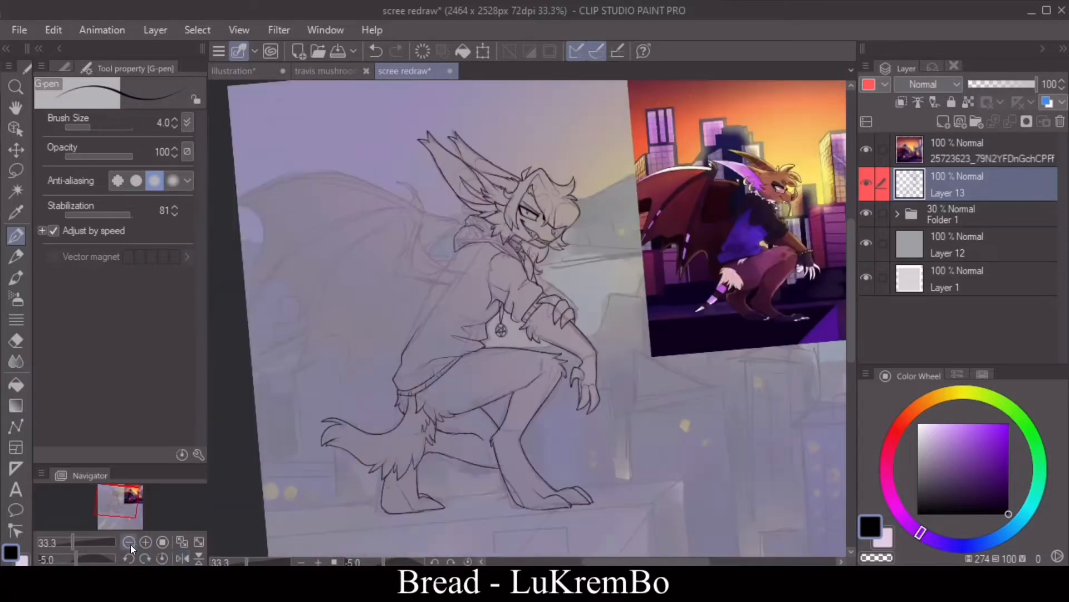
{"action": "left_click", "coordinate": [146, 542]}
{"action": "left_click", "coordinate": [146, 542]}
{"action": "left_click", "coordinate": [182, 558]}
{"action": "left_click", "coordinate": [129, 558]}
{"action": "left_click", "coordinate": [129, 559]}
{"action": "left_click", "coordinate": [129, 559]}
{"action": "left_click", "coordinate": [129, 559]}
{"action": "left_click_drag", "start_coordinate": [482, 297], "coordinate": [835, 293]}
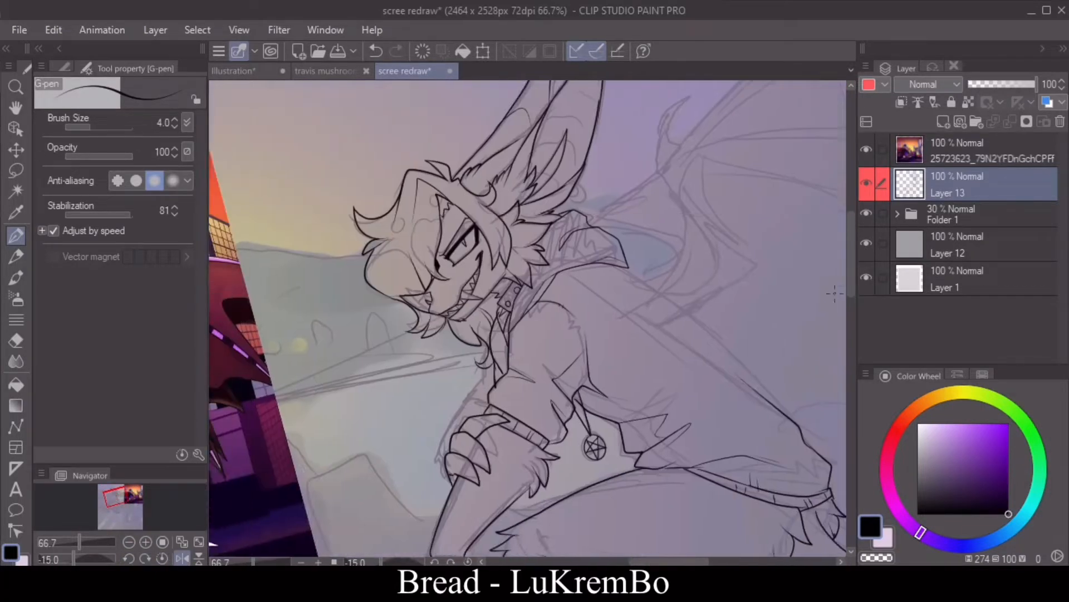
{"action": "left_click", "coordinate": [182, 558]}
{"action": "left_click", "coordinate": [162, 558]}
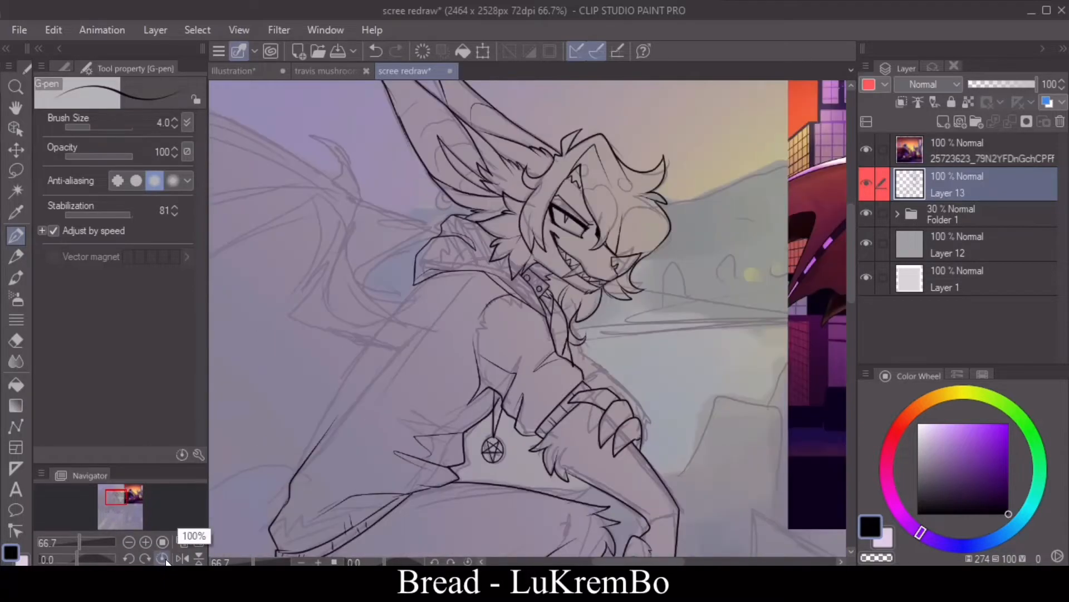
{"action": "left_click_drag", "start_coordinate": [850, 252], "coordinate": [848, 269]}
{"action": "left_click_drag", "start_coordinate": [416, 205], "coordinate": [295, 398]}
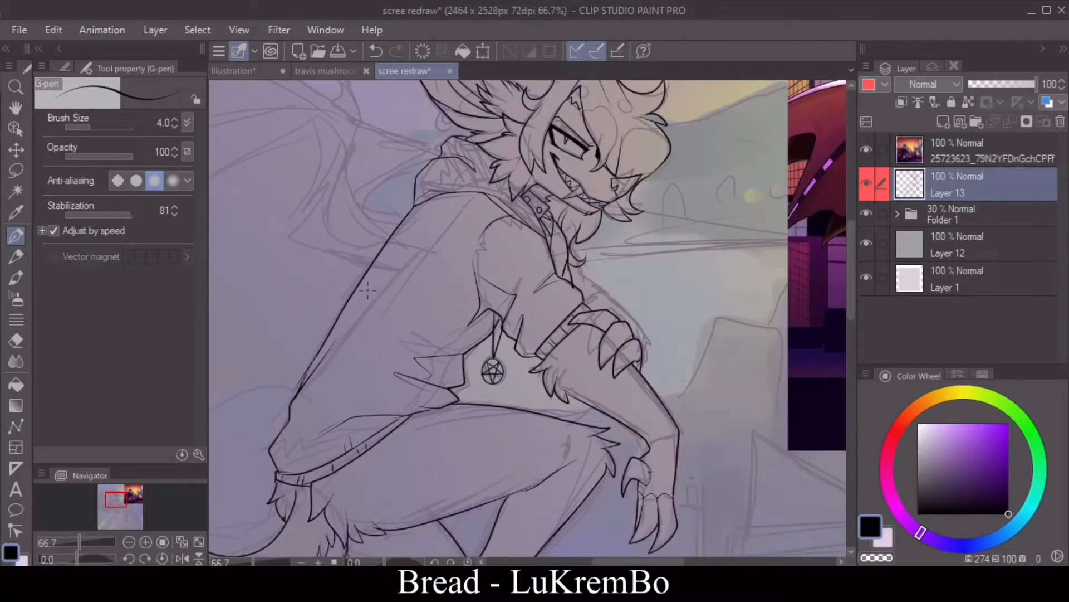
Step: Select the empty area around the inked character with Auto select and invert the selection
{"action": "left_click", "coordinate": [129, 542]}
{"action": "left_click", "coordinate": [128, 542]}
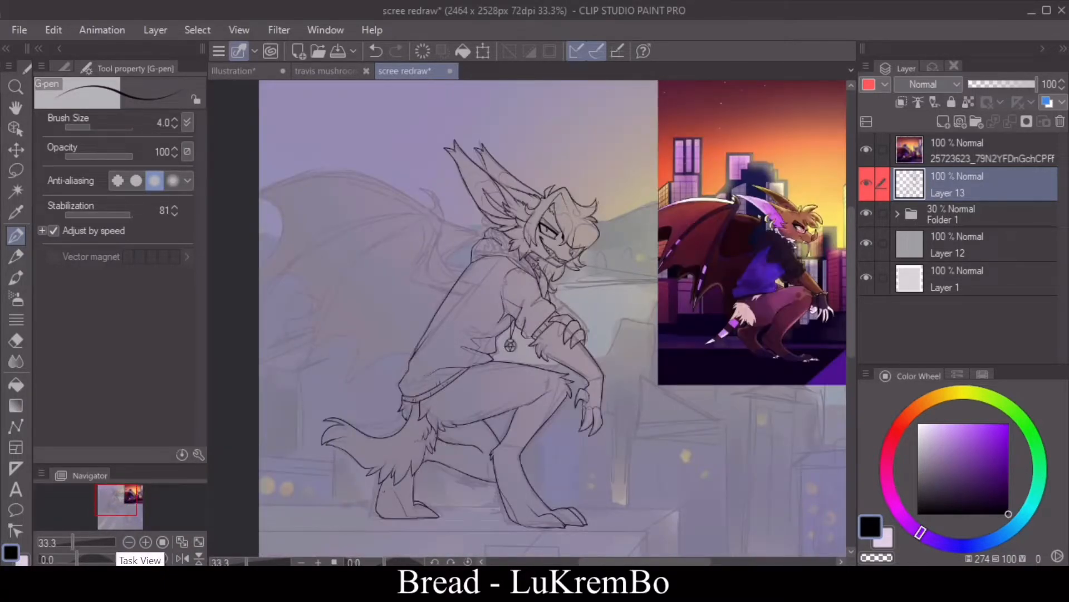
{"action": "left_click", "coordinate": [182, 558]}
{"action": "key", "text": "w"}
{"action": "left_click", "coordinate": [543, 344]}
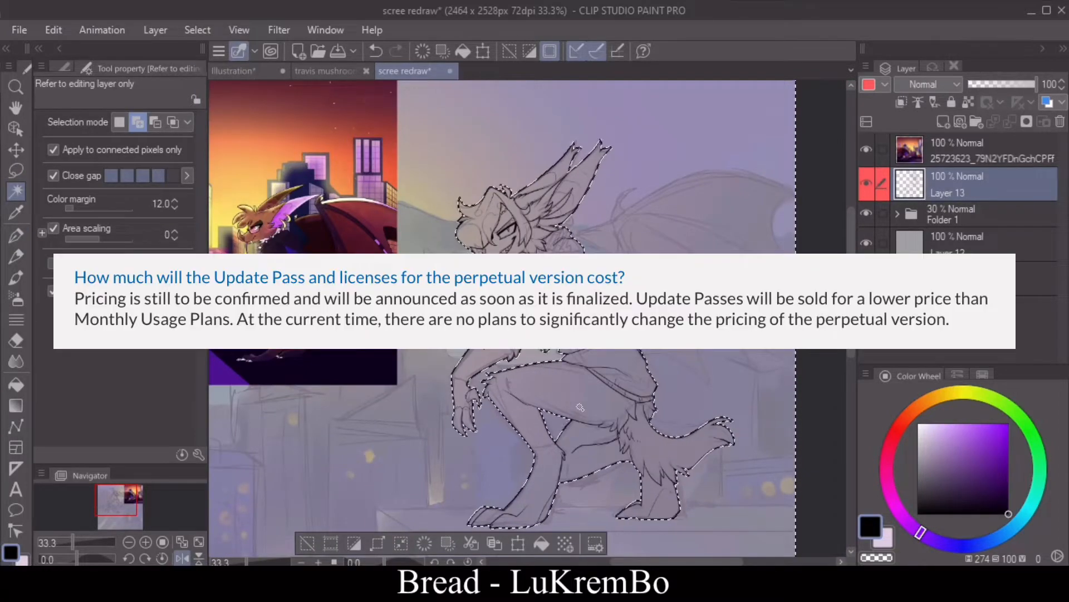
{"action": "left_click", "coordinate": [354, 543]}
Step: Add a layer beneath the line art and fill the character's silhouette with brown sampled from the character sheet
{"action": "left_click", "coordinate": [951, 215]}
{"action": "left_click", "coordinate": [943, 121]}
{"action": "key", "text": "i"}
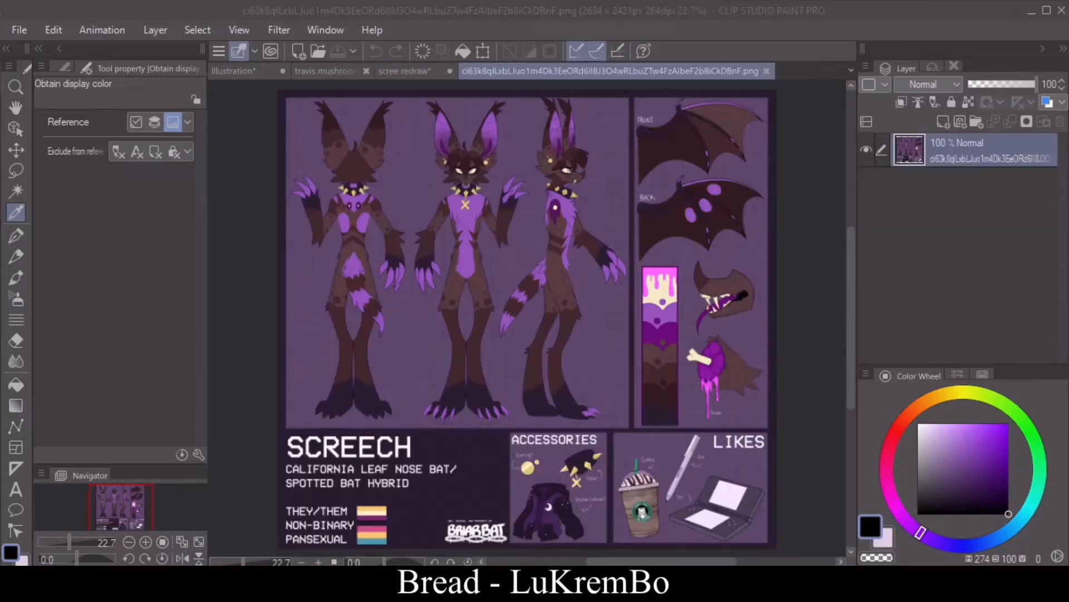
{"action": "left_click", "coordinate": [398, 72]}
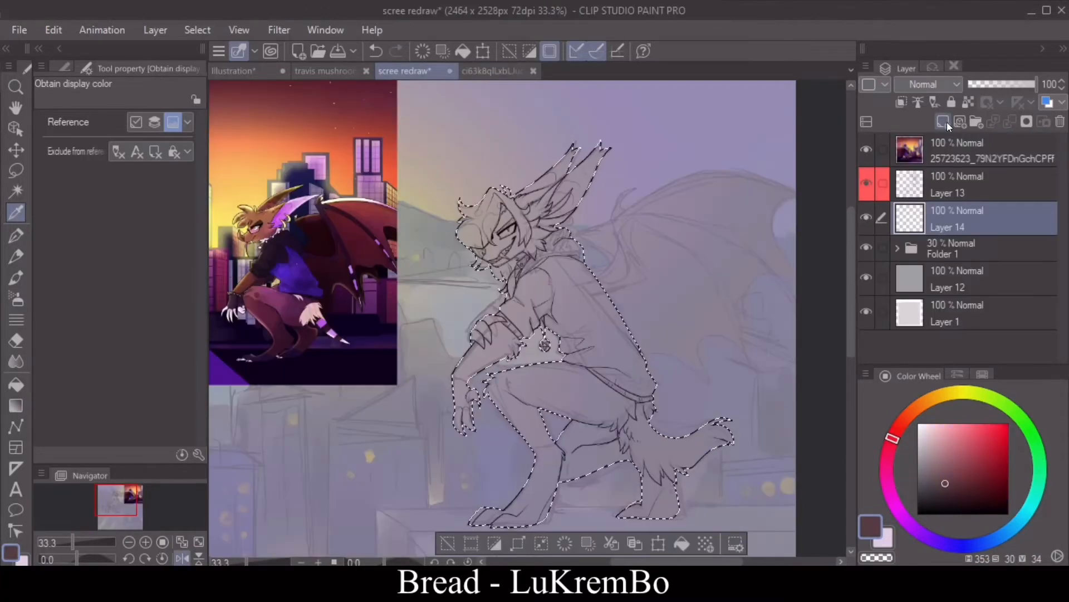
{"action": "left_click", "coordinate": [145, 542]}
{"action": "left_click", "coordinate": [183, 558]}
{"action": "left_click", "coordinate": [183, 558]}
{"action": "left_click_drag", "start_coordinate": [851, 273], "coordinate": [851, 256]}
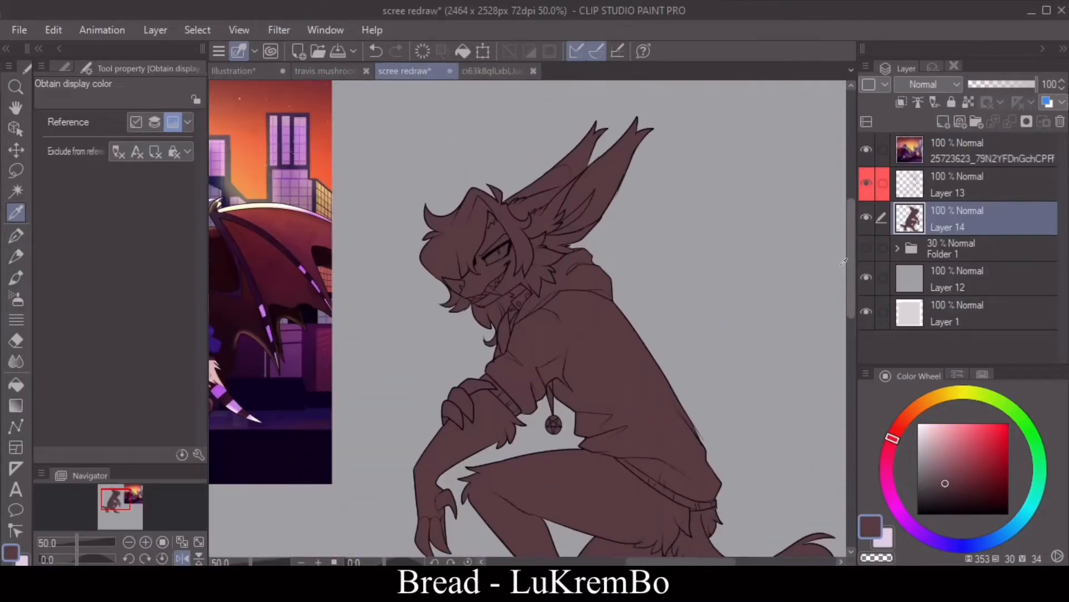
Step: Sample the darker brown from the character sheet and outline the fringe, side lock and round spot markings with a 3.0 G-pen
{"action": "left_click", "coordinate": [474, 71]}
{"action": "left_click", "coordinate": [406, 71]}
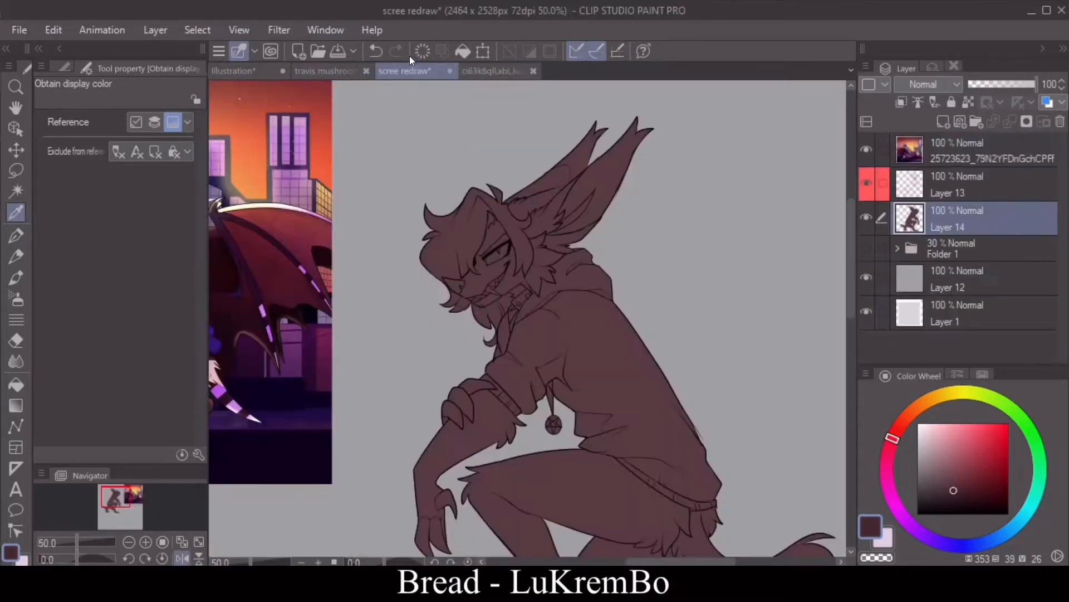
{"action": "key", "text": "p"}
{"action": "left_click", "coordinate": [145, 542]}
{"action": "left_click", "coordinate": [146, 542]}
{"action": "left_click_drag", "start_coordinate": [852, 239], "coordinate": [851, 215]}
{"action": "left_click", "coordinate": [183, 559]}
{"action": "left_click_drag", "start_coordinate": [641, 561], "coordinate": [652, 561]}
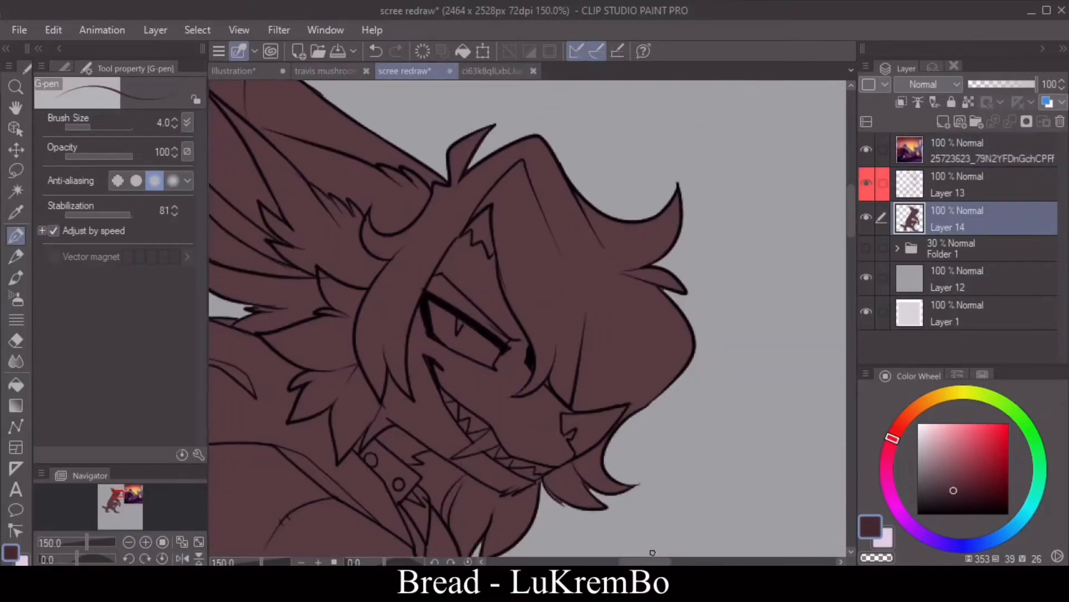
{"action": "left_click", "coordinate": [174, 126]}
{"action": "left_click_drag", "start_coordinate": [523, 238], "coordinate": [673, 268]}
{"action": "left_click", "coordinate": [380, 49]}
{"action": "mouse_move", "coordinate": [501, 269]}
{"action": "left_mouse_down"}
{"action": "mouse_move", "coordinate": [553, 250]}
{"action": "mouse_move", "coordinate": [599, 284]}
{"action": "mouse_move", "coordinate": [685, 275]}
{"action": "left_mouse_up"}
{"action": "left_click_drag", "start_coordinate": [515, 203], "coordinate": [513, 205]}
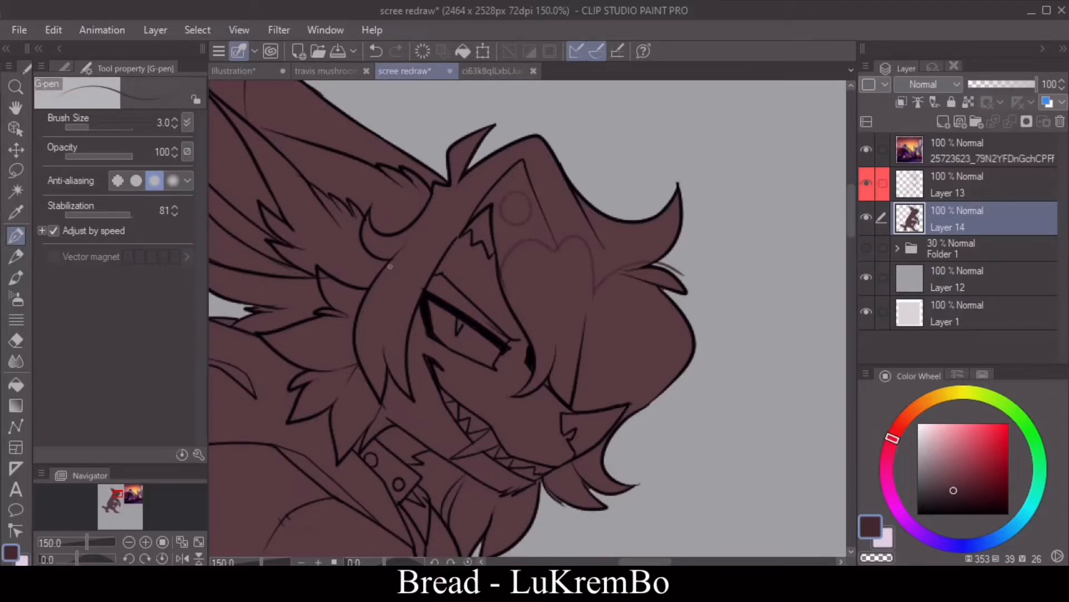
{"action": "left_click_drag", "start_coordinate": [426, 278], "coordinate": [391, 266]}
Step: Set the fill's color margin to 4.9 and fill the fringe, side lock and two round head spots dark brown
{"action": "left_click", "coordinate": [16, 384]}
{"action": "left_click", "coordinate": [549, 290]}
{"action": "left_click", "coordinate": [376, 51]}
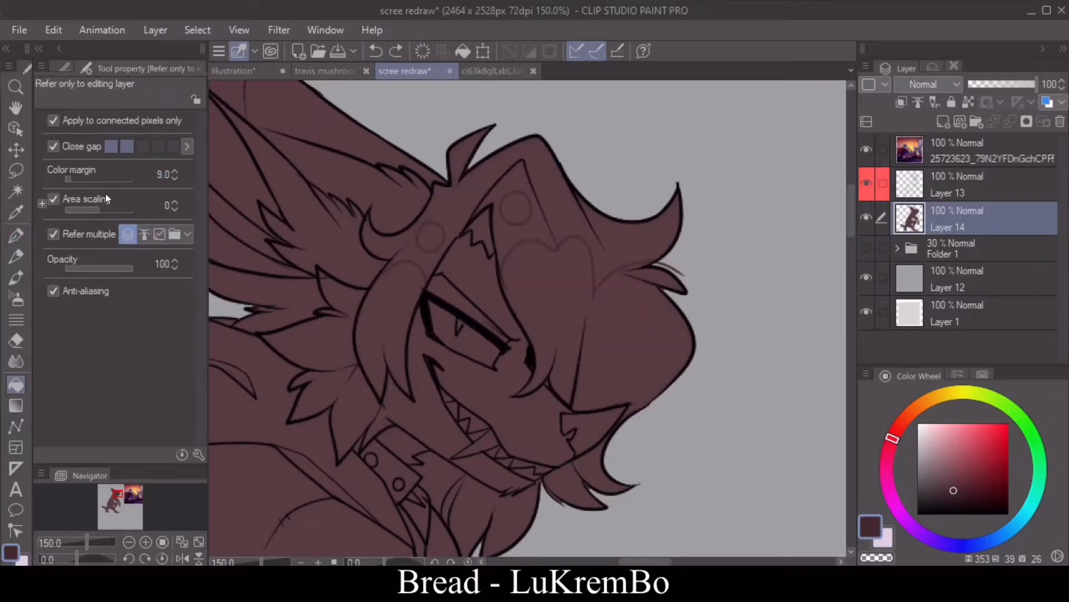
{"action": "left_click", "coordinate": [68, 179]}
{"action": "left_click", "coordinate": [407, 275]}
{"action": "left_click", "coordinate": [431, 236]}
{"action": "left_click", "coordinate": [524, 201]}
{"action": "left_click", "coordinate": [536, 278]}
{"action": "left_click", "coordinate": [650, 274]}
{"action": "left_click", "coordinate": [635, 266]}
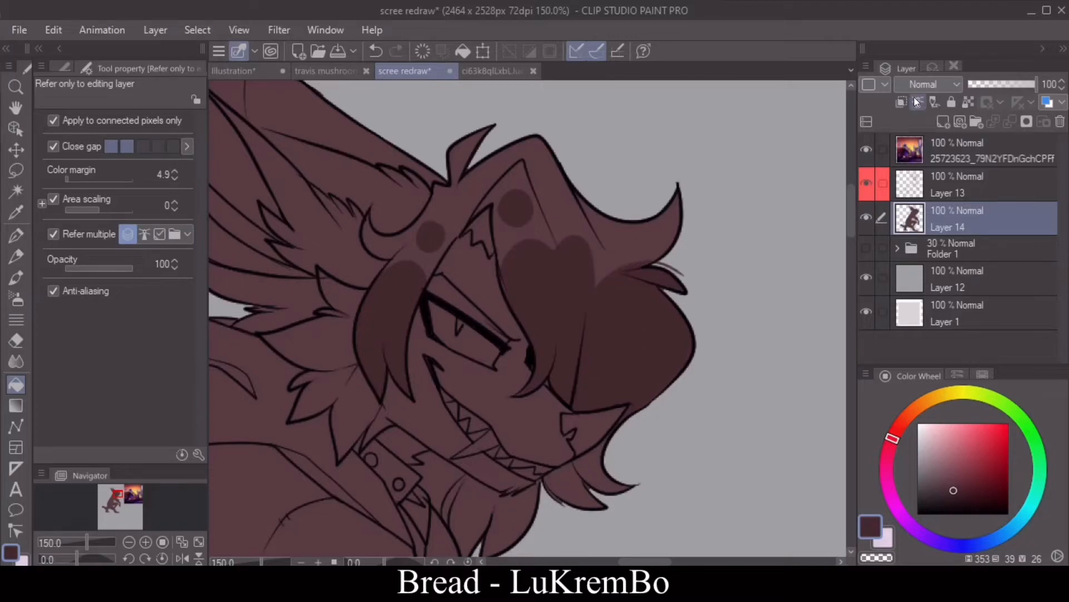
Step: Lock the color layer's transparent pixels and continue the dark brown fills around the face
{"action": "left_click", "coordinate": [969, 103]}
{"action": "left_click", "coordinate": [15, 341]}
{"action": "left_click", "coordinate": [15, 236]}
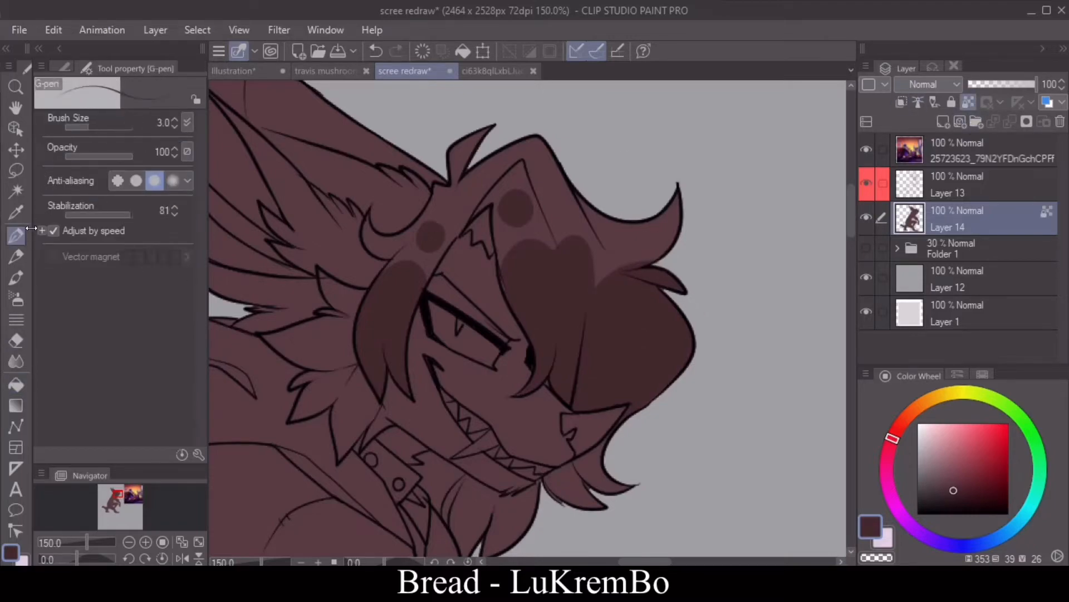
{"action": "mouse_move", "coordinate": [851, 228]}
{"action": "left_mouse_down"}
{"action": "mouse_move", "coordinate": [850, 284]}
{"action": "mouse_move", "coordinate": [849, 226]}
{"action": "mouse_move", "coordinate": [850, 236]}
{"action": "left_mouse_up"}
{"action": "left_click", "coordinate": [15, 384]}
{"action": "left_click", "coordinate": [466, 231]}
{"action": "left_click", "coordinate": [483, 327]}
{"action": "left_click", "coordinate": [590, 204]}
{"action": "left_click", "coordinate": [586, 304]}
Step: Outline the dark marking across the far ear and the near ear's front edge, and fill it dark brown
{"action": "left_click_drag", "start_coordinate": [663, 562], "coordinate": [642, 561]}
{"action": "mouse_move", "coordinate": [851, 194]}
{"action": "left_mouse_down"}
{"action": "mouse_move", "coordinate": [852, 238]}
{"action": "mouse_move", "coordinate": [851, 177]}
{"action": "left_mouse_up"}
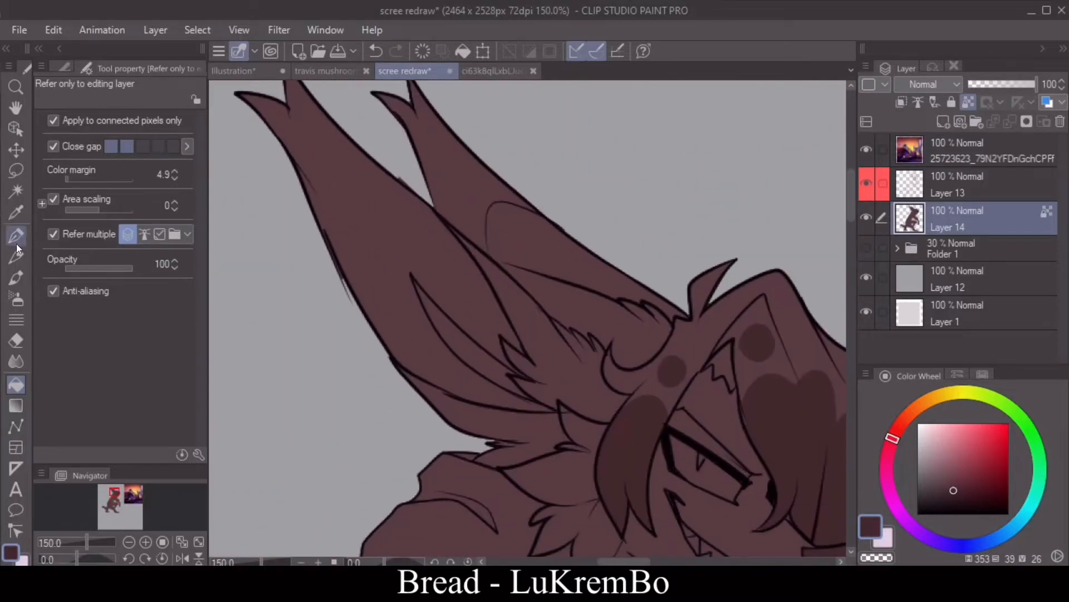
{"action": "left_click", "coordinate": [16, 236]}
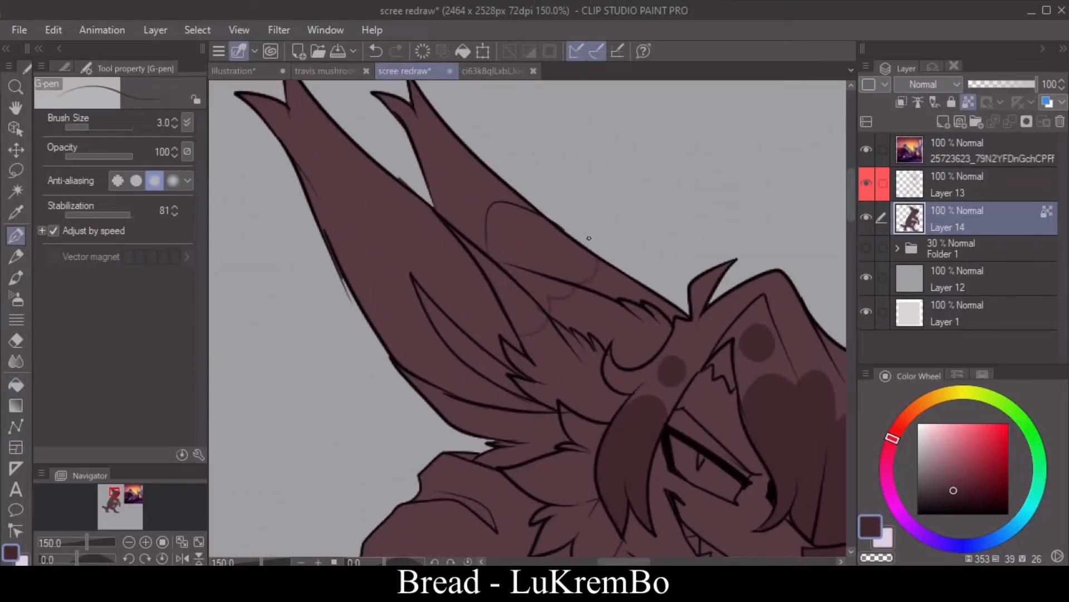
{"action": "left_click", "coordinate": [16, 384]}
{"action": "left_click", "coordinate": [501, 237]}
{"action": "left_click", "coordinate": [538, 287]}
{"action": "left_click", "coordinate": [516, 301]}
Step: Draw two round spots at the base of the near ear and fill them dark brown
{"action": "left_click", "coordinate": [16, 235]}
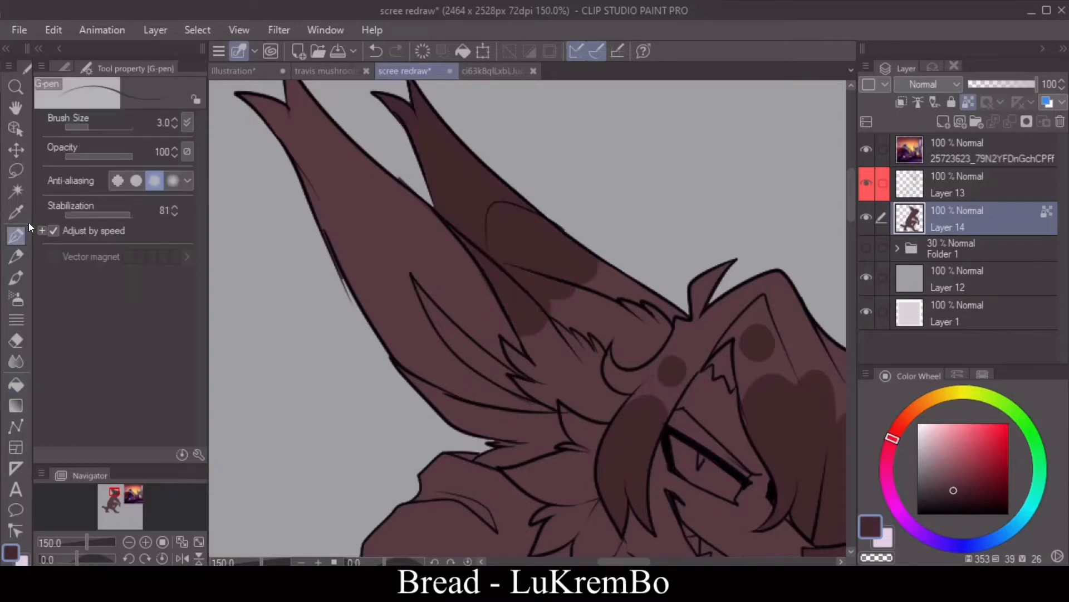
{"action": "left_click", "coordinate": [16, 384]}
{"action": "left_click", "coordinate": [560, 382]}
{"action": "left_click", "coordinate": [588, 312]}
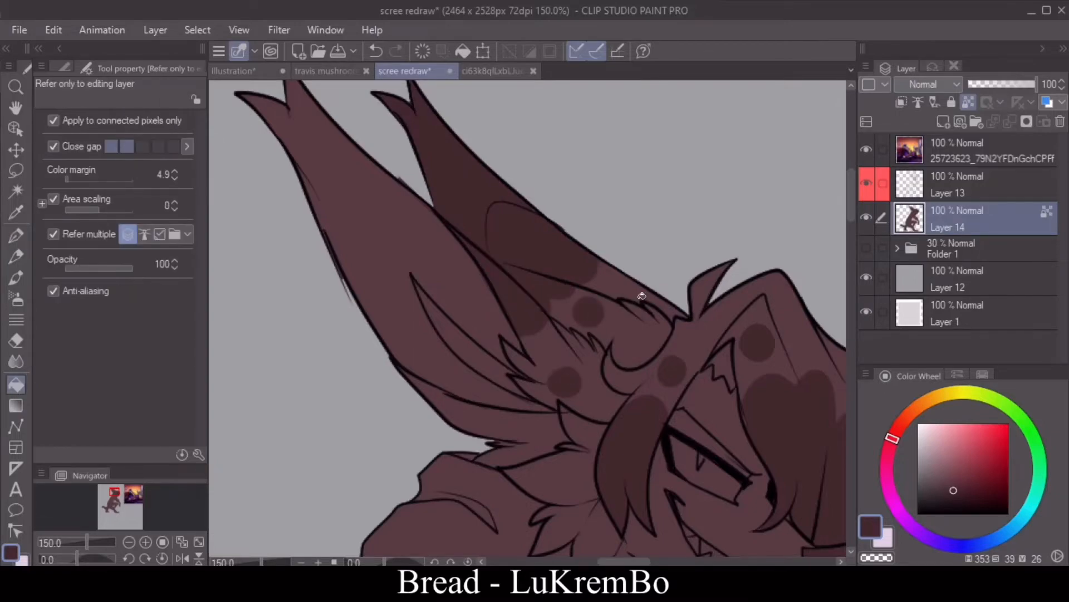
Step: Fill the near forearm dark brown from the sleeve cuff down to the hand
{"action": "left_click_drag", "start_coordinate": [851, 200], "coordinate": [854, 281]}
{"action": "left_click", "coordinate": [742, 394]}
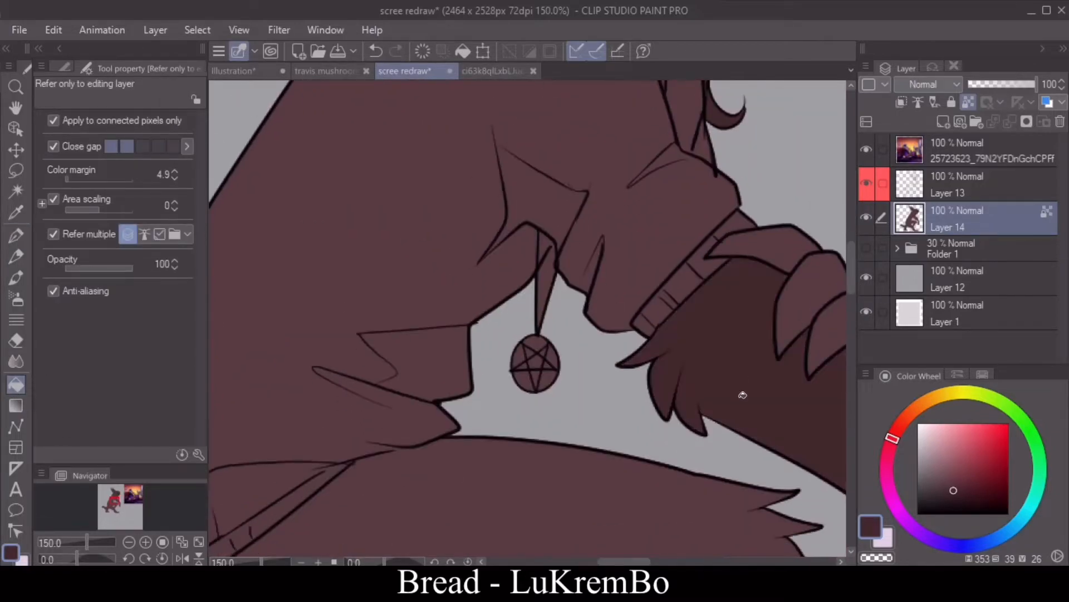
{"action": "left_click_drag", "start_coordinate": [626, 562], "coordinate": [660, 561]}
{"action": "left_click_drag", "start_coordinate": [851, 271], "coordinate": [875, 297]}
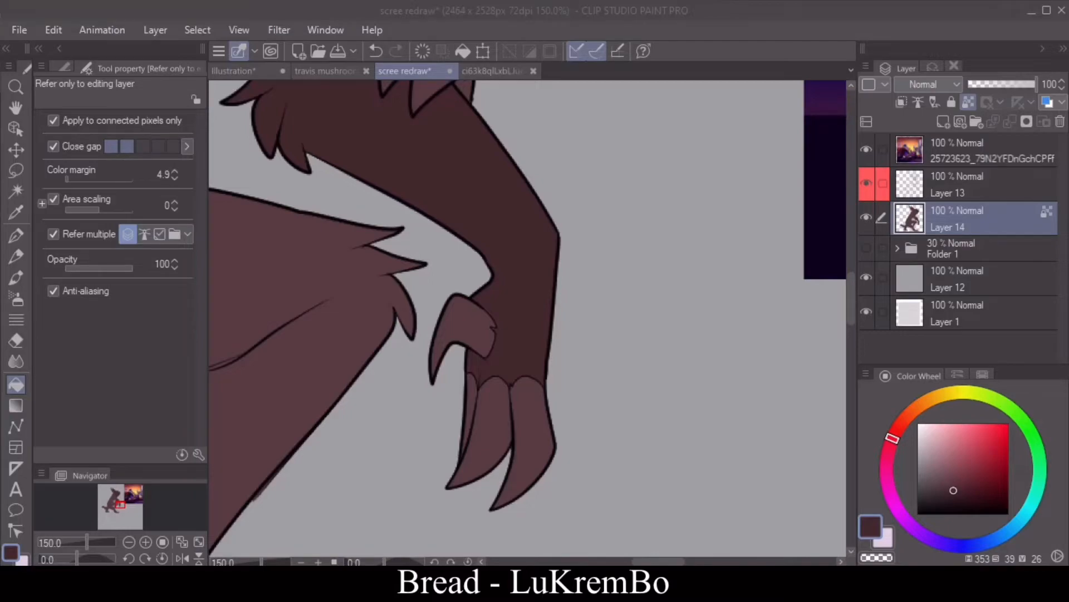
Step: Draw the scalloped upper edge of the dark marking below the near knee and two round spots on the knee
{"action": "key", "text": "ctrl+minus"}
{"action": "key", "text": "ctrl+minus"}
{"action": "left_click", "coordinate": [493, 72]}
{"action": "left_click", "coordinate": [414, 71]}
{"action": "left_click", "coordinate": [16, 235]}
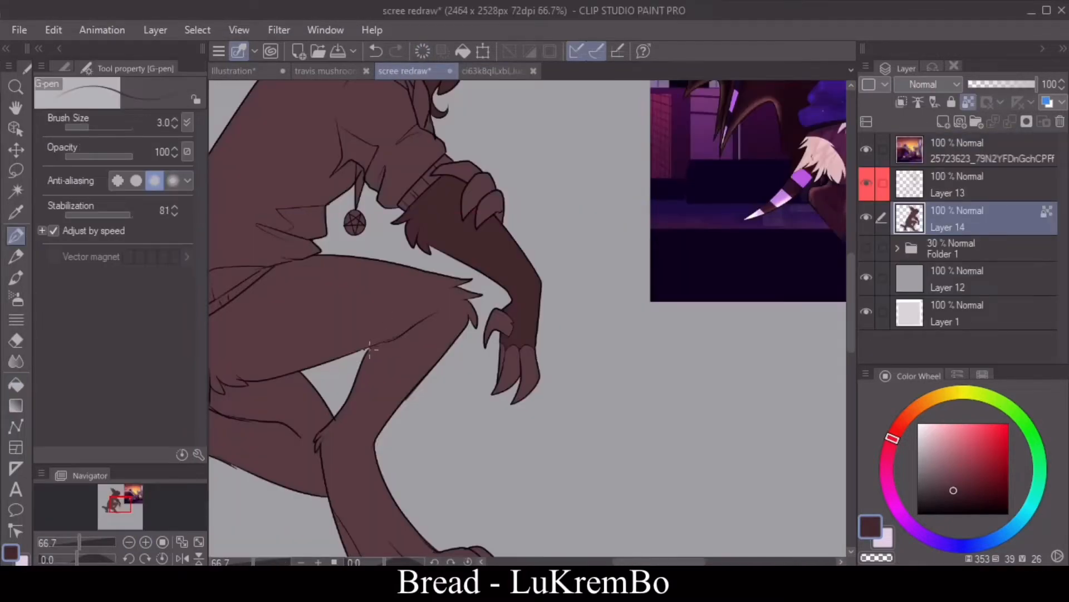
{"action": "left_click", "coordinate": [145, 542]}
{"action": "left_click", "coordinate": [381, 51]}
{"action": "double_click", "coordinate": [173, 119]}
{"action": "left_click_drag", "start_coordinate": [292, 361], "coordinate": [349, 338]}
{"action": "left_click_drag", "start_coordinate": [372, 319], "coordinate": [396, 334]}
{"action": "mouse_move", "coordinate": [396, 334]}
{"action": "left_mouse_down"}
{"action": "mouse_move", "coordinate": [430, 318]}
{"action": "mouse_move", "coordinate": [411, 309]}
{"action": "mouse_move", "coordinate": [412, 286]}
{"action": "left_mouse_up"}
{"action": "left_click_drag", "start_coordinate": [356, 302], "coordinate": [356, 303]}
Step: Fill the knee spots and the near lower leg down through the foot with dark brown
{"action": "left_click", "coordinate": [16, 385]}
{"action": "left_click", "coordinate": [355, 309]}
{"action": "left_click", "coordinate": [407, 297]}
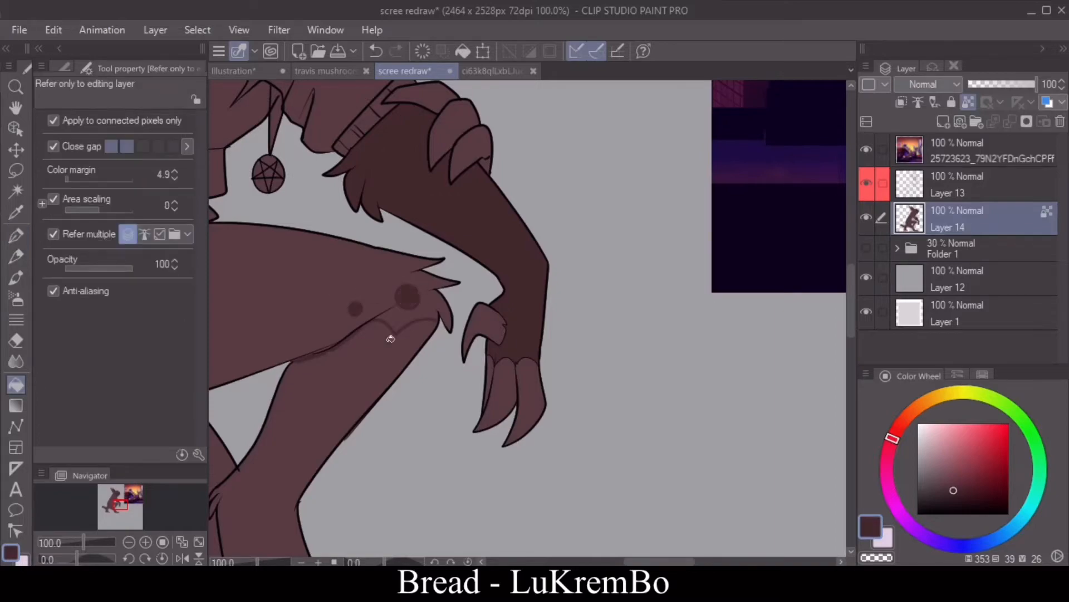
{"action": "left_click", "coordinate": [390, 339]}
{"action": "left_click_drag", "start_coordinate": [664, 562], "coordinate": [647, 562]}
{"action": "left_click_drag", "start_coordinate": [851, 313], "coordinate": [850, 364]}
{"action": "left_click", "coordinate": [405, 518]}
{"action": "left_click", "coordinate": [621, 547]}
Step: Outline the dark marking's edge across the tail base and along the far thigh, with a round spot on the far knee
{"action": "left_click", "coordinate": [16, 235]}
{"action": "left_click_drag", "start_coordinate": [612, 561], "coordinate": [584, 562]}
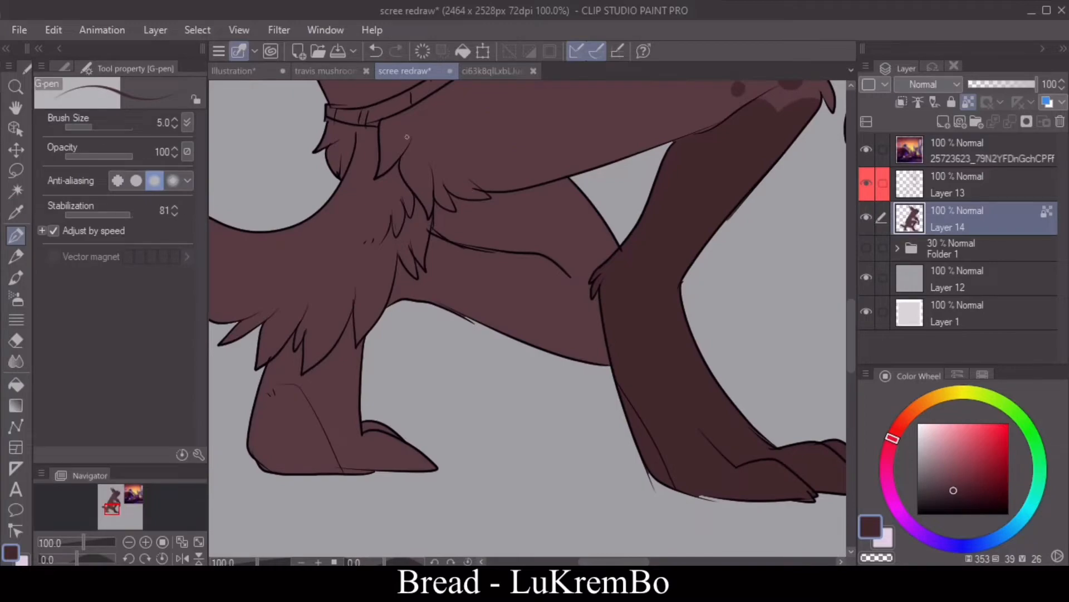
{"action": "left_click", "coordinate": [479, 70]}
{"action": "left_click", "coordinate": [346, 70]}
{"action": "left_click", "coordinate": [418, 68]}
{"action": "mouse_move", "coordinate": [367, 126]}
{"action": "left_mouse_down"}
{"action": "mouse_move", "coordinate": [375, 171]}
{"action": "mouse_move", "coordinate": [465, 247]}
{"action": "mouse_move", "coordinate": [543, 258]}
{"action": "mouse_move", "coordinate": [585, 285]}
{"action": "left_mouse_up"}
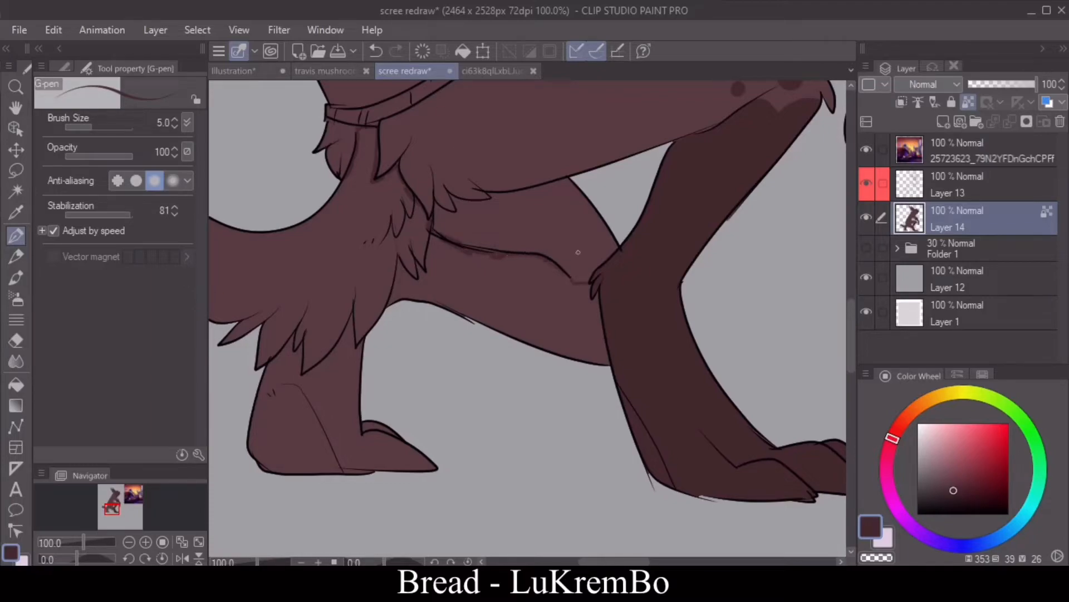
Step: Fill the tail, the lower far thigh and the far foot dark brown, touching up the far toes with the G-pen
{"action": "left_click", "coordinate": [16, 384]}
{"action": "left_click", "coordinate": [573, 308]}
{"action": "left_click", "coordinate": [359, 298]}
{"action": "left_click", "coordinate": [365, 287]}
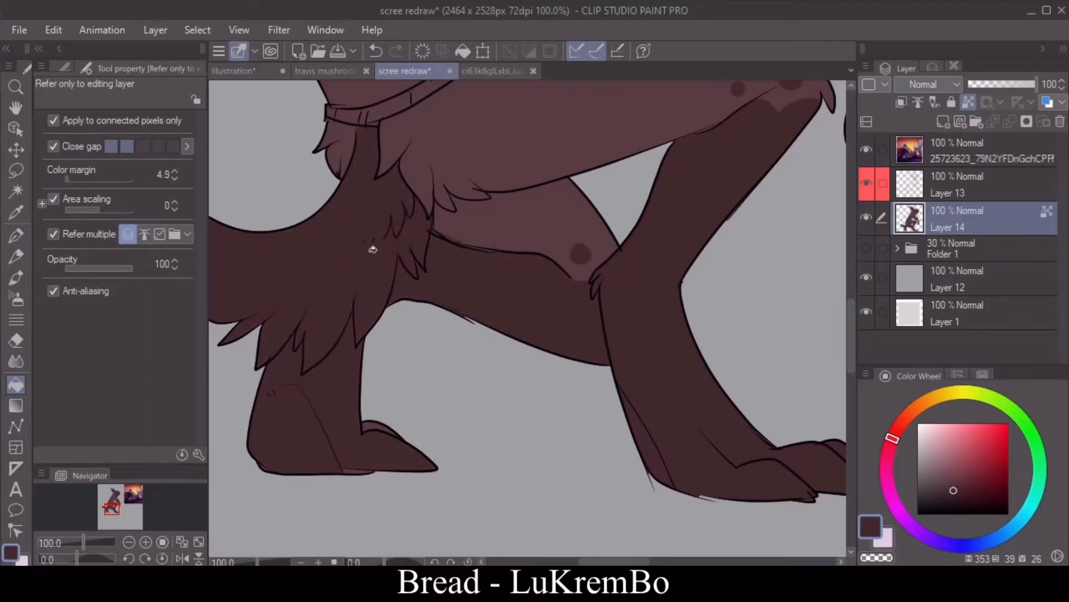
{"action": "key", "text": "p"}
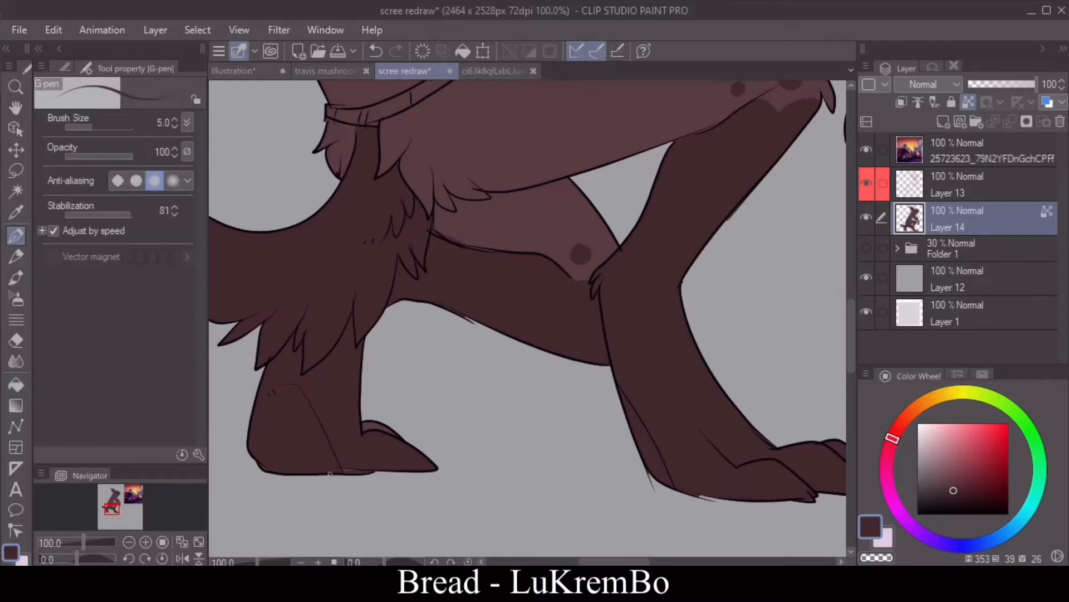
{"action": "left_click", "coordinate": [106, 127]}
{"action": "left_click_drag", "start_coordinate": [370, 427], "coordinate": [396, 435]}
Step: Sample the darkest brown from the character sheet and return to the redraw canvas
{"action": "left_click", "coordinate": [129, 541]}
{"action": "left_click_drag", "start_coordinate": [851, 295], "coordinate": [845, 153]}
{"action": "left_click", "coordinate": [493, 71]}
{"action": "left_click", "coordinate": [17, 212]}
{"action": "left_click", "coordinate": [483, 170]}
{"action": "left_click", "coordinate": [253, 67]}
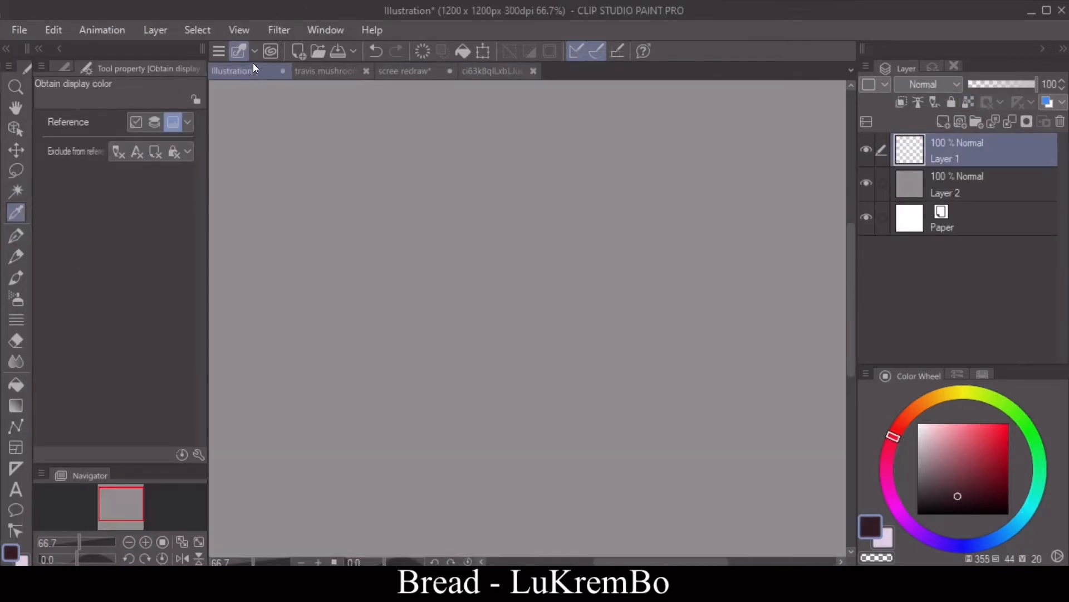
{"action": "left_click", "coordinate": [324, 71]}
{"action": "left_click", "coordinate": [405, 71]}
Step: Fill the far ear's tip with the darkest brown, and add a spot on that ear and a patch on the near ear's outer edge
{"action": "left_click", "coordinate": [16, 171]}
{"action": "left_click", "coordinate": [198, 557]}
{"action": "left_click", "coordinate": [198, 557]}
{"action": "left_click", "coordinate": [181, 558]}
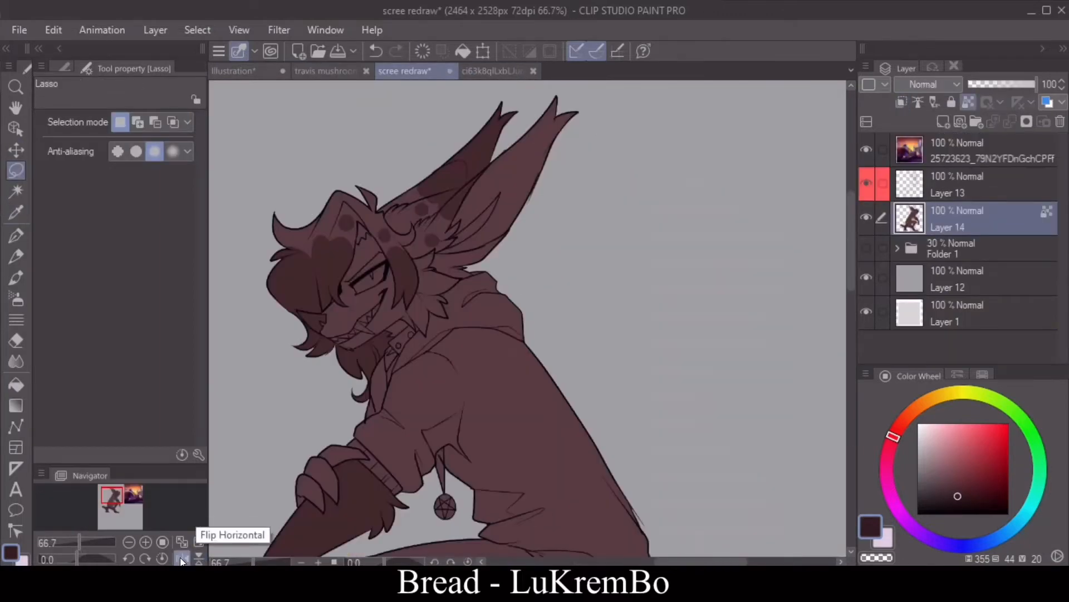
{"action": "left_click", "coordinate": [20, 237]}
{"action": "left_click_drag", "start_coordinate": [116, 499], "coordinate": [114, 491]}
{"action": "left_click", "coordinate": [146, 541]}
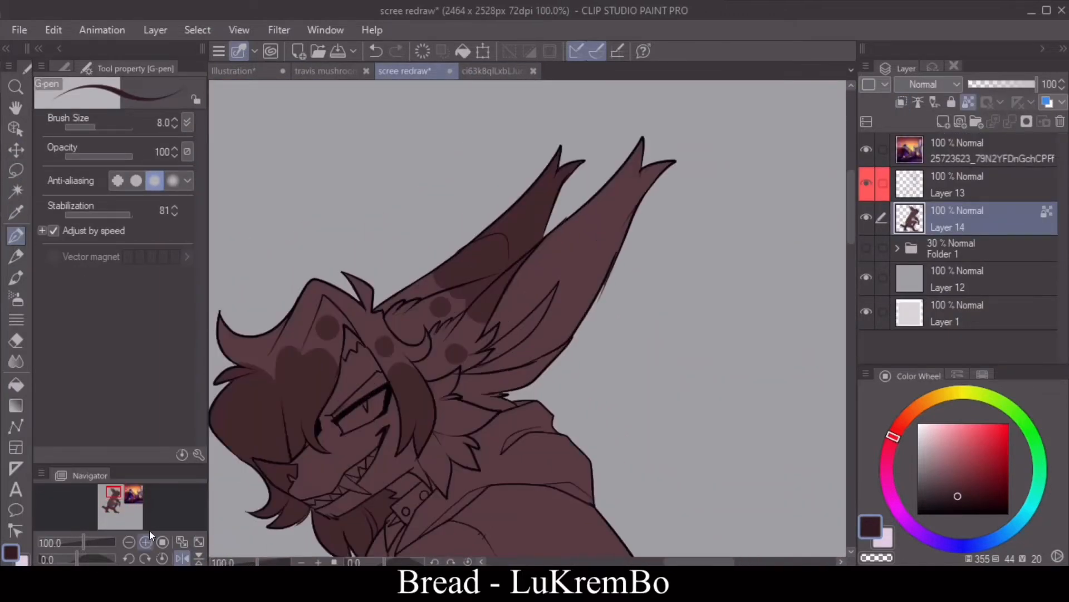
{"action": "key", "text": "g"}
{"action": "left_click", "coordinate": [535, 211]}
{"action": "key", "text": "p"}
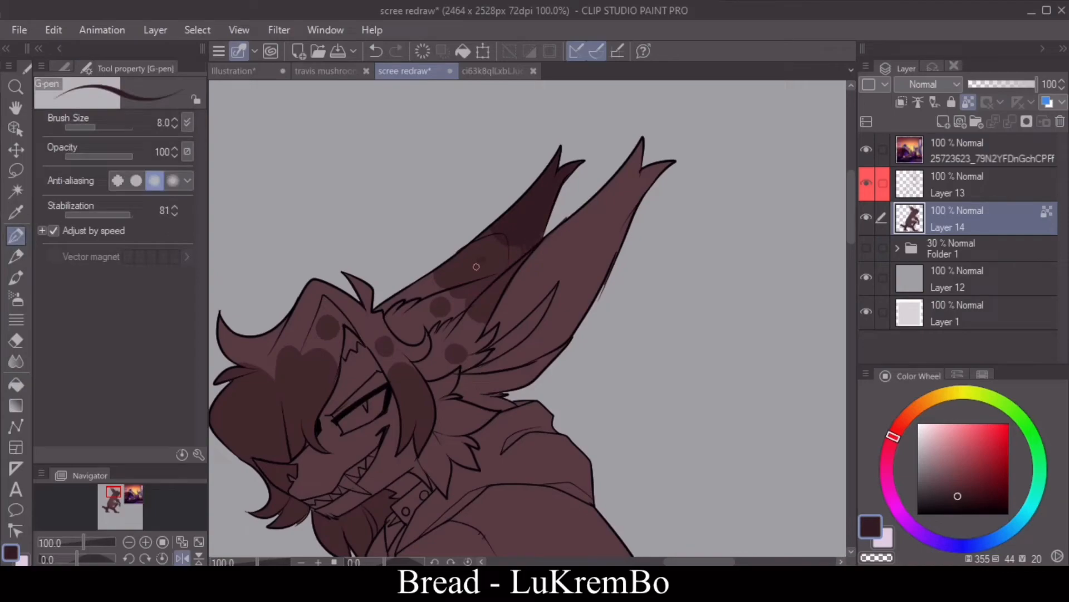
{"action": "left_click", "coordinate": [851, 258]}
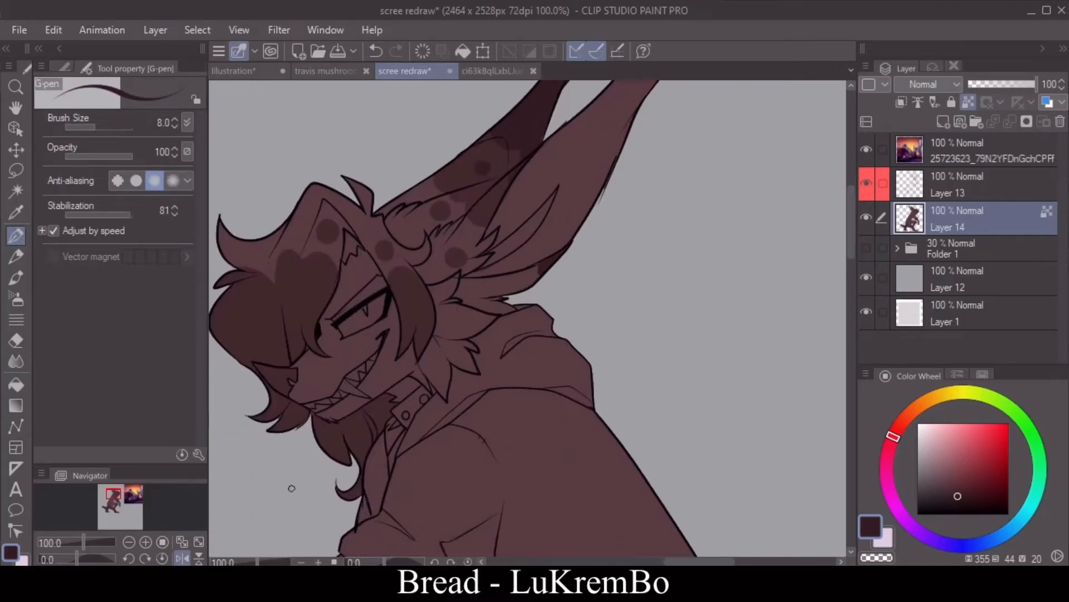
Step: Fill the chin tuft, fringe and side locks with the darkest brown
{"action": "left_click", "coordinate": [182, 558]}
{"action": "left_click", "coordinate": [17, 384]}
{"action": "left_click", "coordinate": [696, 419]}
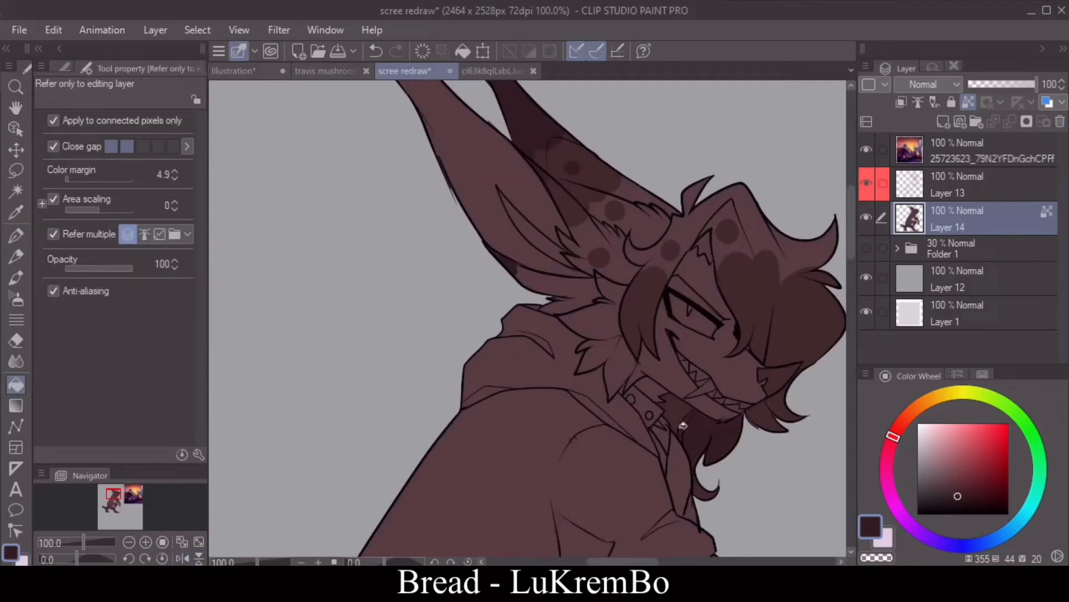
{"action": "left_click", "coordinate": [677, 413]}
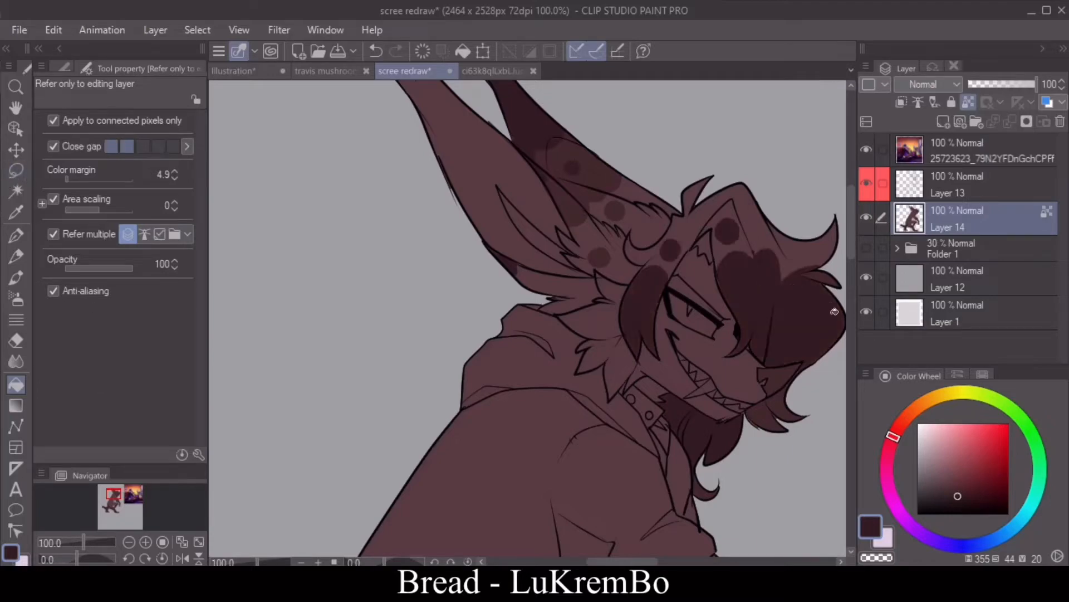
Step: Sample the dark brown from the far ear's marking and fill the crown of the hair with it
{"action": "left_click", "coordinate": [16, 191]}
{"action": "left_click", "coordinate": [15, 211]}
{"action": "left_click", "coordinate": [570, 202]}
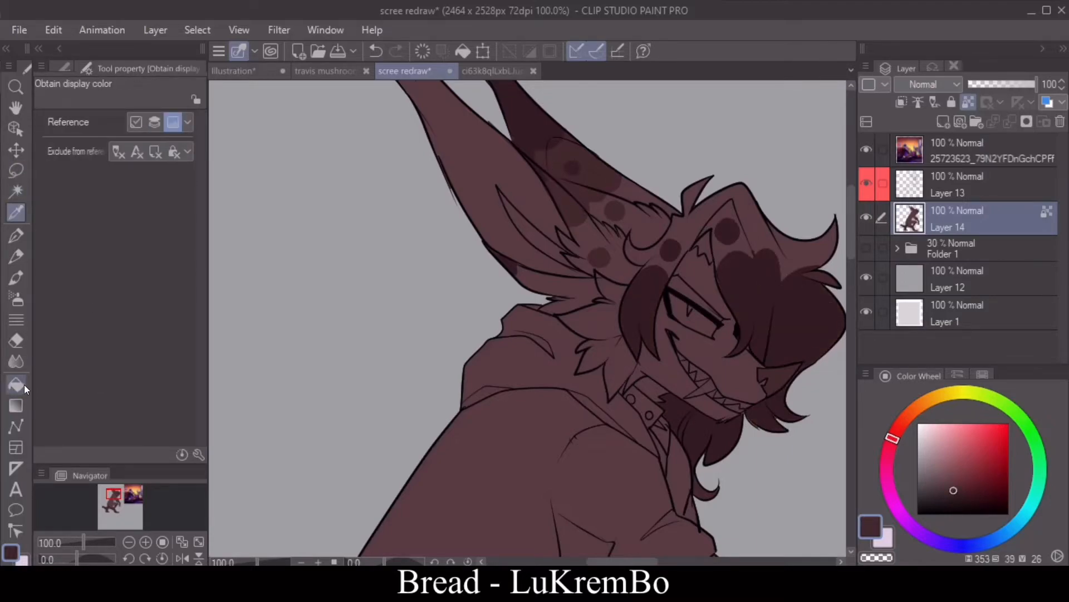
{"action": "left_click", "coordinate": [17, 384]}
{"action": "left_click", "coordinate": [720, 200]}
{"action": "left_click", "coordinate": [679, 245]}
{"action": "left_click", "coordinate": [736, 214]}
{"action": "left_click", "coordinate": [745, 242]}
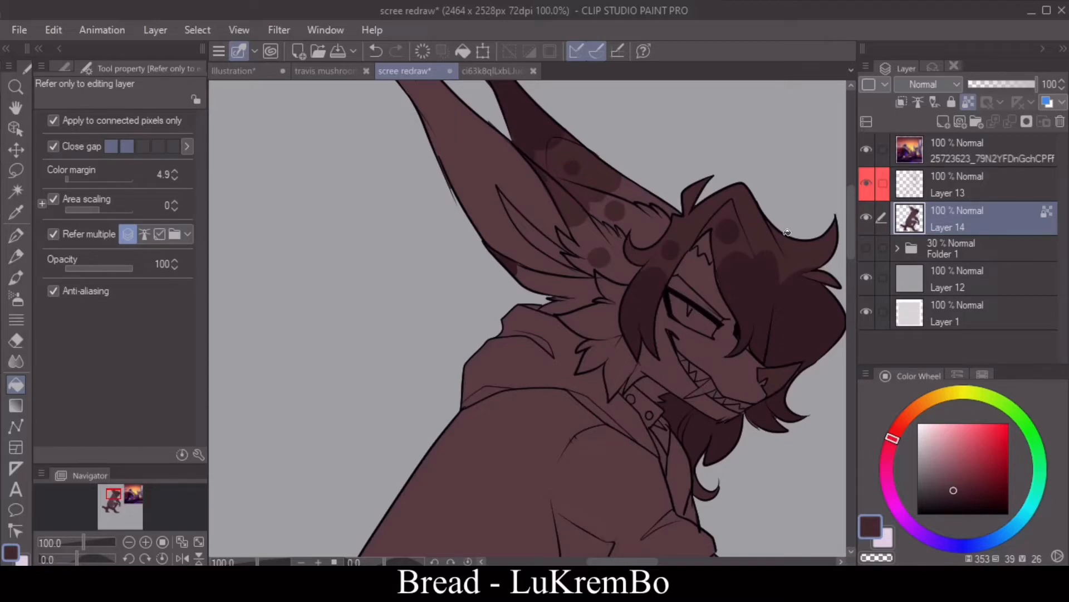
Step: Sample the light purple from the character sheet and fill the inside of the near ear with it
{"action": "scroll", "coordinate": [787, 232], "scroll_direction": "up", "scroll_amount": 1}
{"action": "left_click", "coordinate": [492, 70]}
{"action": "left_click", "coordinate": [16, 212]}
{"action": "left_click", "coordinate": [472, 204]}
{"action": "left_click", "coordinate": [406, 70]}
{"action": "left_click", "coordinate": [21, 384]}
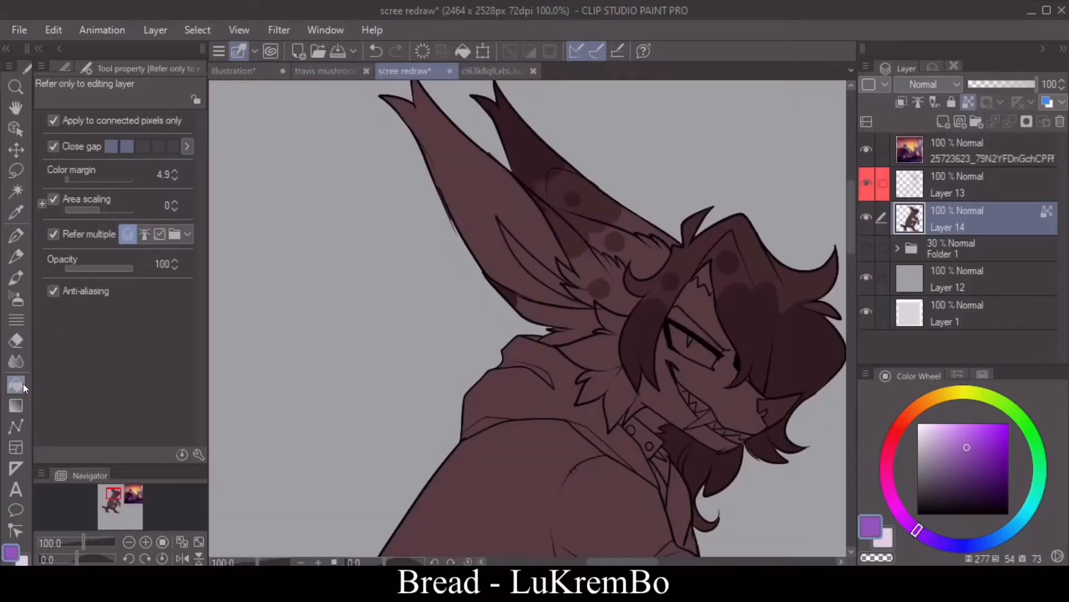
{"action": "left_click", "coordinate": [542, 221]}
Step: Sample the deep purple from the character sheet and fill the inner fold of the near ear
{"action": "left_click", "coordinate": [471, 73]}
{"action": "left_click", "coordinate": [16, 212]}
{"action": "left_click", "coordinate": [446, 142]}
{"action": "left_click", "coordinate": [406, 72]}
{"action": "left_click", "coordinate": [20, 384]}
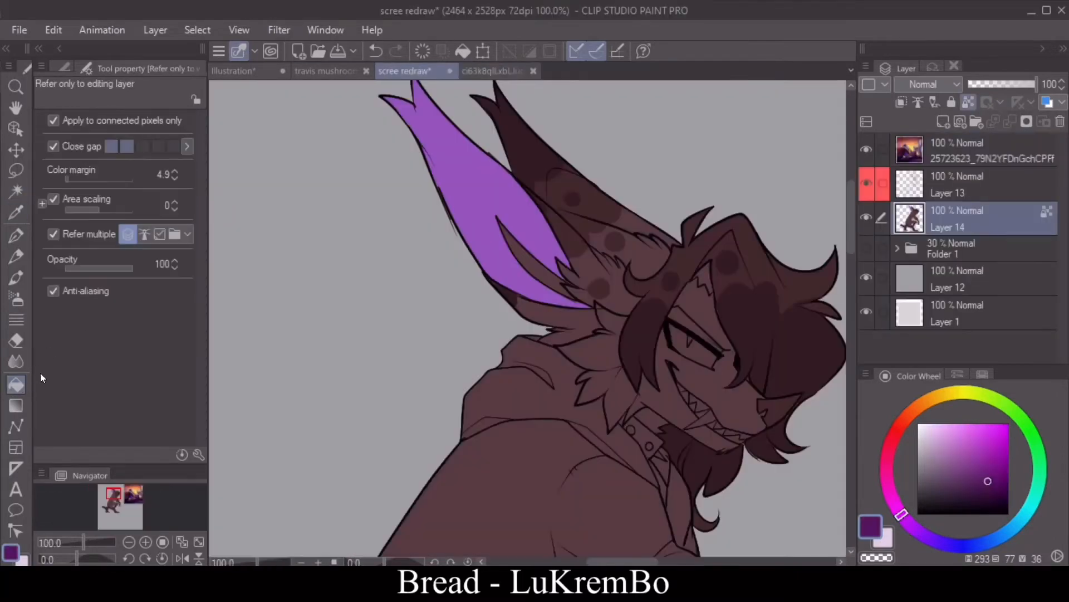
{"action": "left_click", "coordinate": [524, 256]}
Step: Sample the cream color from the character sheet and fill the eye and the teeth with it
{"action": "left_click", "coordinate": [491, 71]}
{"action": "left_click", "coordinate": [16, 212]}
{"action": "left_click", "coordinate": [661, 293]}
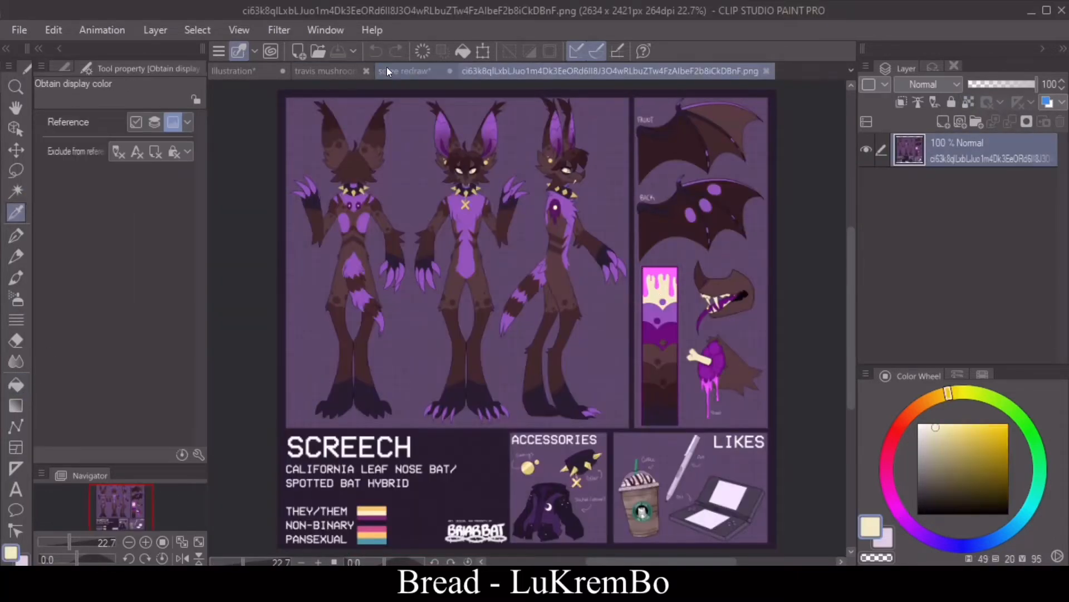
{"action": "left_click", "coordinate": [405, 71]}
{"action": "left_click", "coordinate": [16, 384]}
{"action": "left_click", "coordinate": [691, 342]}
{"action": "left_click", "coordinate": [696, 400]}
{"action": "left_click", "coordinate": [699, 402]}
{"action": "left_click", "coordinate": [746, 437]}
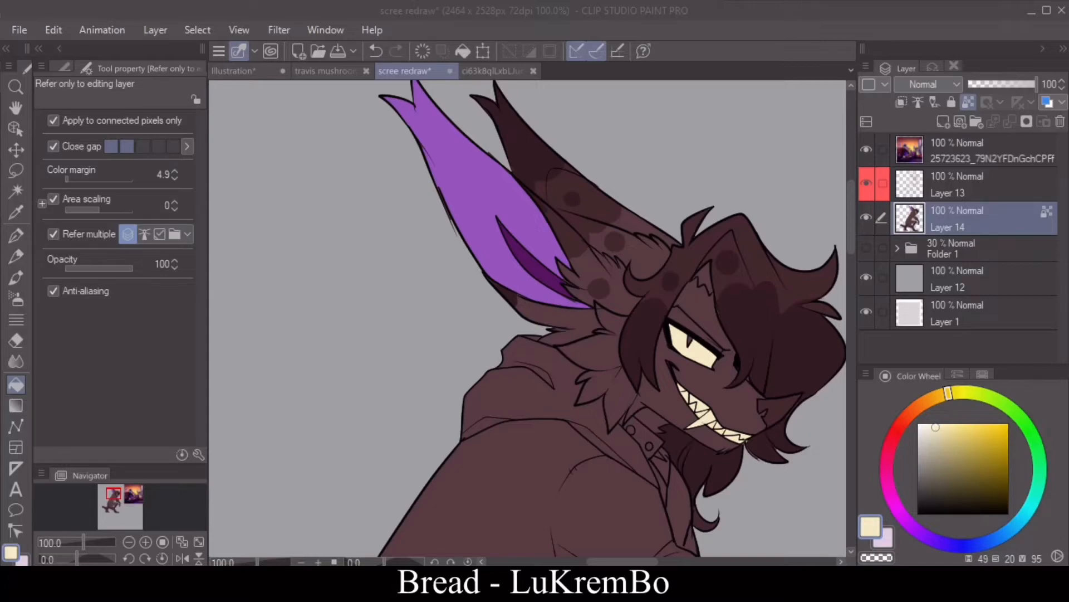
Step: Fill the neck fluff below the near ear dark brown
{"action": "left_click", "coordinate": [182, 558]}
{"action": "left_click", "coordinate": [16, 236]}
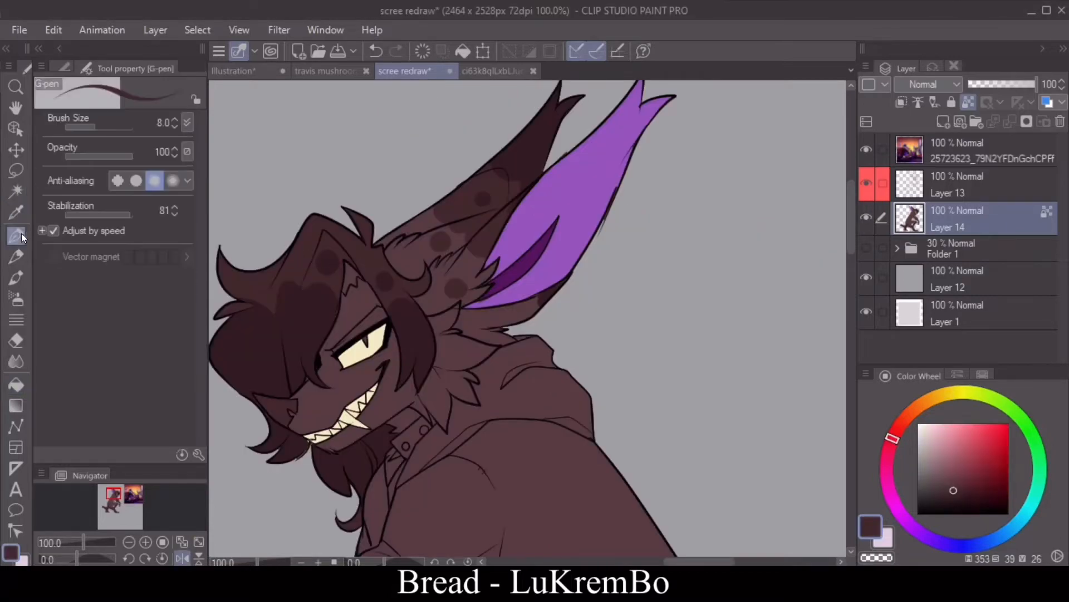
{"action": "key", "text": "g"}
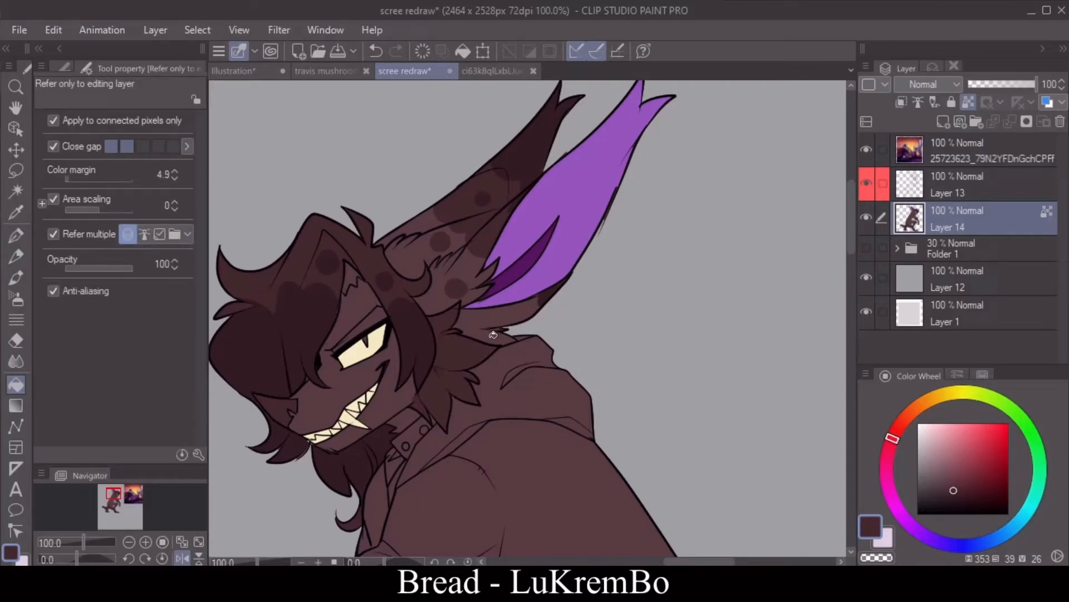
Step: Fill the collar with a near-black indigo (HSV 260, 41, 11)
{"action": "left_click_drag", "start_coordinate": [850, 247], "coordinate": [850, 278]}
{"action": "left_click", "coordinate": [182, 558]}
{"action": "left_click", "coordinate": [657, 235], "text": "alt"}
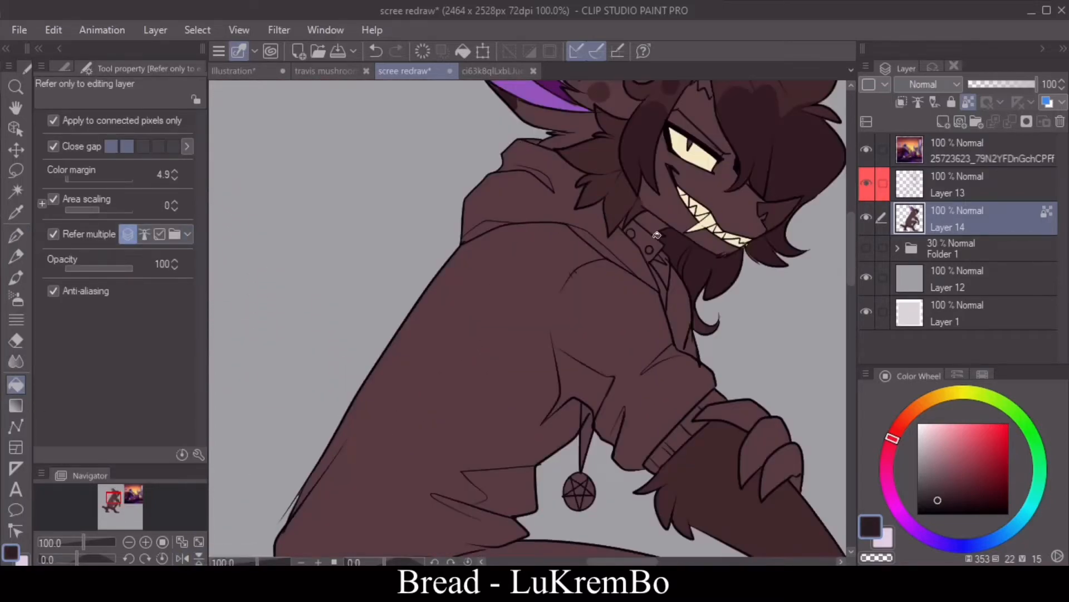
{"action": "left_click", "coordinate": [658, 235]}
{"action": "left_click", "coordinate": [955, 504]}
{"action": "left_click", "coordinate": [935, 542]}
{"action": "left_click", "coordinate": [652, 241]}
Step: Sample the cream from the eye and fill the collar studs with it
{"action": "left_click_drag", "start_coordinate": [851, 250], "coordinate": [852, 233]}
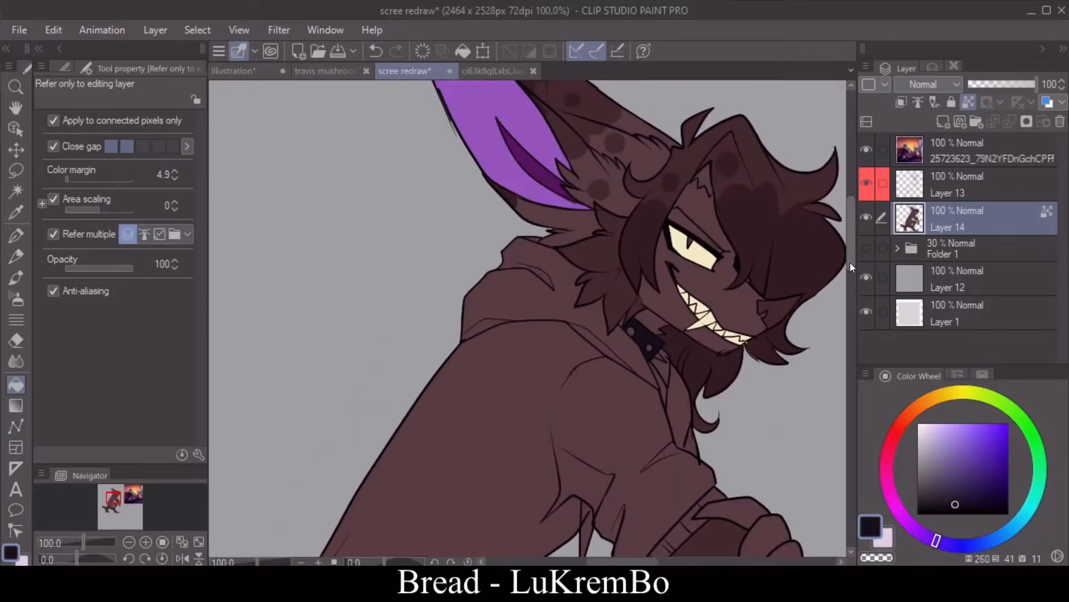
{"action": "left_click", "coordinate": [18, 213]}
{"action": "left_click", "coordinate": [691, 255]}
{"action": "left_click", "coordinate": [18, 385]}
{"action": "left_click", "coordinate": [652, 346]}
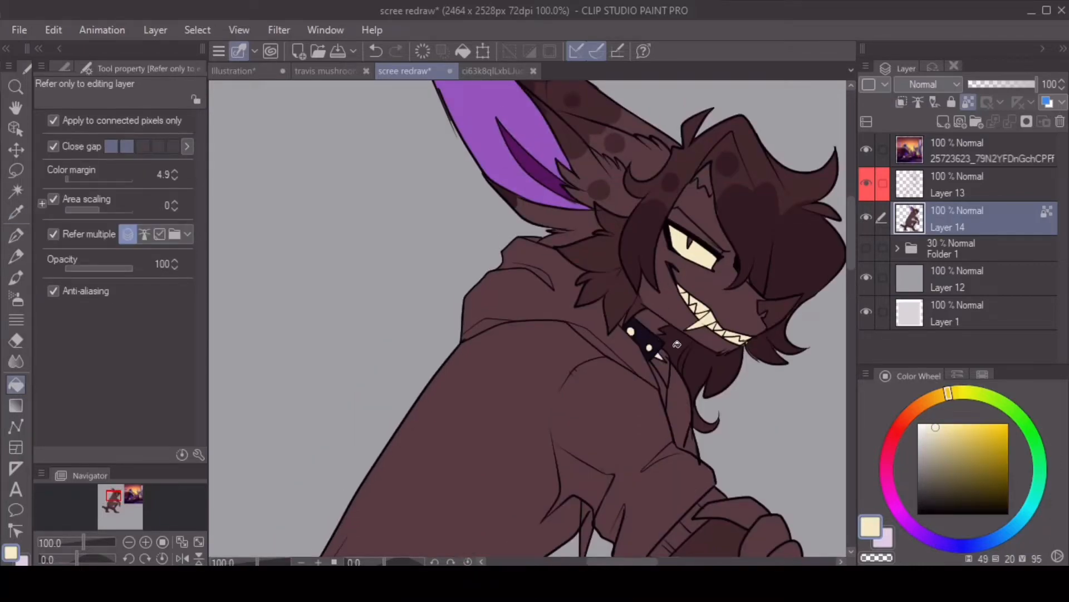
{"action": "left_click", "coordinate": [623, 324], "text": "alt"}
Step: Sample the dark indigo of the paws from the character sheet
{"action": "key", "text": "p"}
{"action": "left_click", "coordinate": [182, 558]}
{"action": "left_click", "coordinate": [129, 542]}
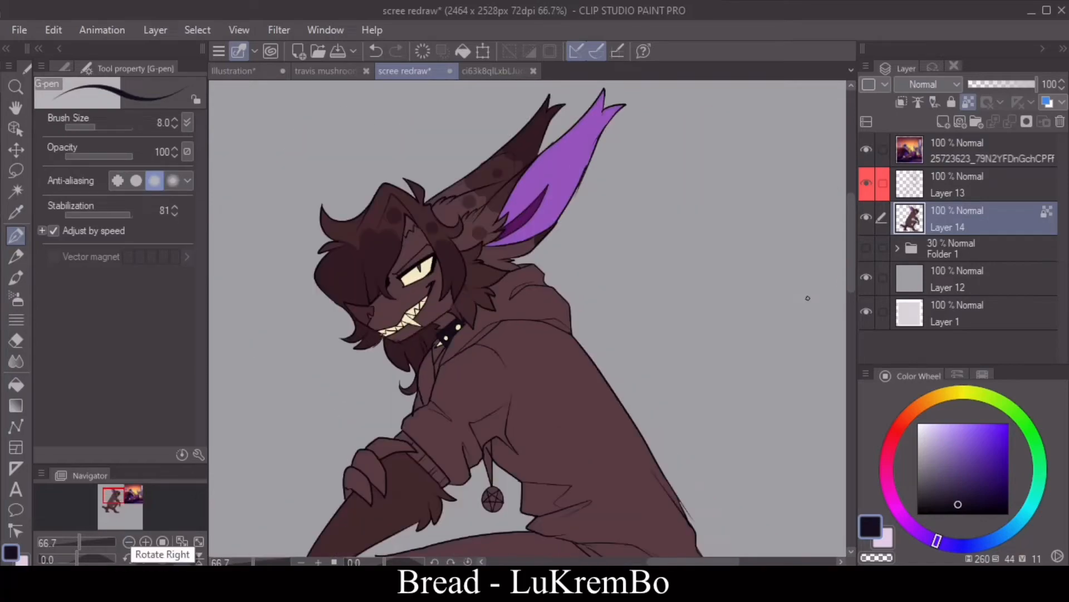
{"action": "left_click_drag", "start_coordinate": [851, 263], "coordinate": [851, 304]}
{"action": "left_click", "coordinate": [493, 71]}
{"action": "left_click", "coordinate": [16, 212]}
{"action": "left_click", "coordinate": [429, 270]}
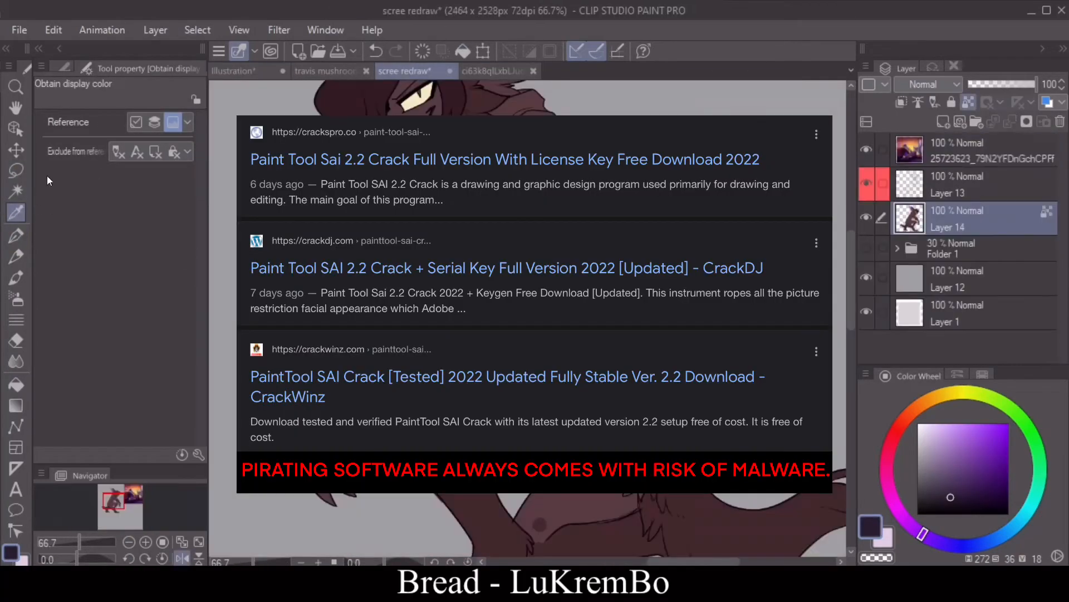
{"action": "key", "text": "l"}
Step: Draw boundary lines across the near wrist and shin, and fill the near hand and both feet dark indigo
{"action": "key", "text": "p"}
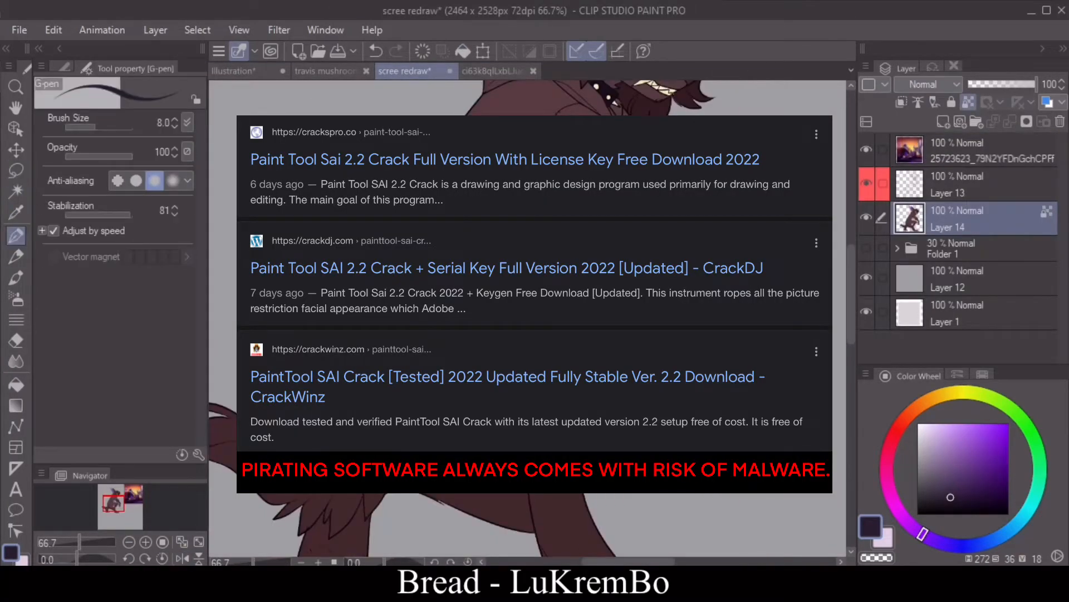
{"action": "left_click_drag", "start_coordinate": [851, 295], "coordinate": [851, 332]}
{"action": "left_click", "coordinate": [16, 385]}
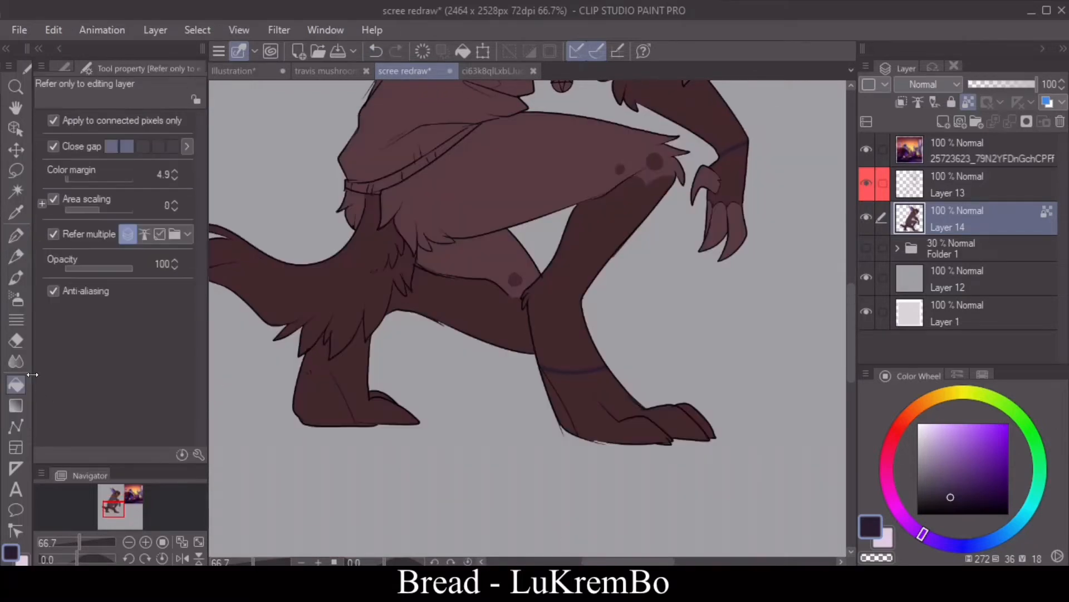
{"action": "left_click", "coordinate": [347, 372]}
{"action": "left_click", "coordinate": [579, 406]}
{"action": "left_click", "coordinate": [730, 173]}
Step: Sample the light purple from the near ear and fill the claws of both hands with it
{"action": "left_click_drag", "start_coordinate": [850, 293], "coordinate": [847, 188]}
{"action": "key", "text": "i"}
{"action": "left_click", "coordinate": [496, 131]}
{"action": "left_click", "coordinate": [16, 384]}
{"action": "left_click", "coordinate": [685, 418]}
{"action": "left_click", "coordinate": [666, 397]}
{"action": "left_click", "coordinate": [697, 434]}
{"action": "left_click_drag", "start_coordinate": [849, 268], "coordinate": [847, 312]}
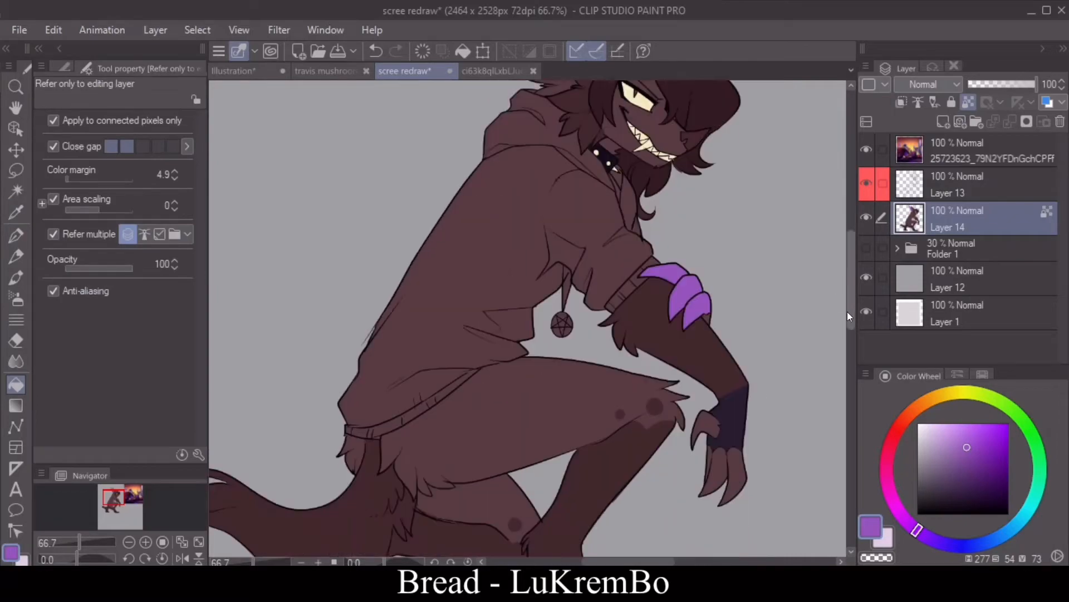
{"action": "left_click", "coordinate": [722, 414]}
{"action": "left_click", "coordinate": [737, 422]}
{"action": "left_click", "coordinate": [709, 410]}
Step: Fill the hoodie with a muted dark violet (HSV 272, 19, 18) and its hem and cuff ribbing with a lighter tone (272, 21, 34)
{"action": "key", "text": "i"}
{"action": "left_click", "coordinate": [726, 374]}
{"action": "left_click", "coordinate": [16, 384]}
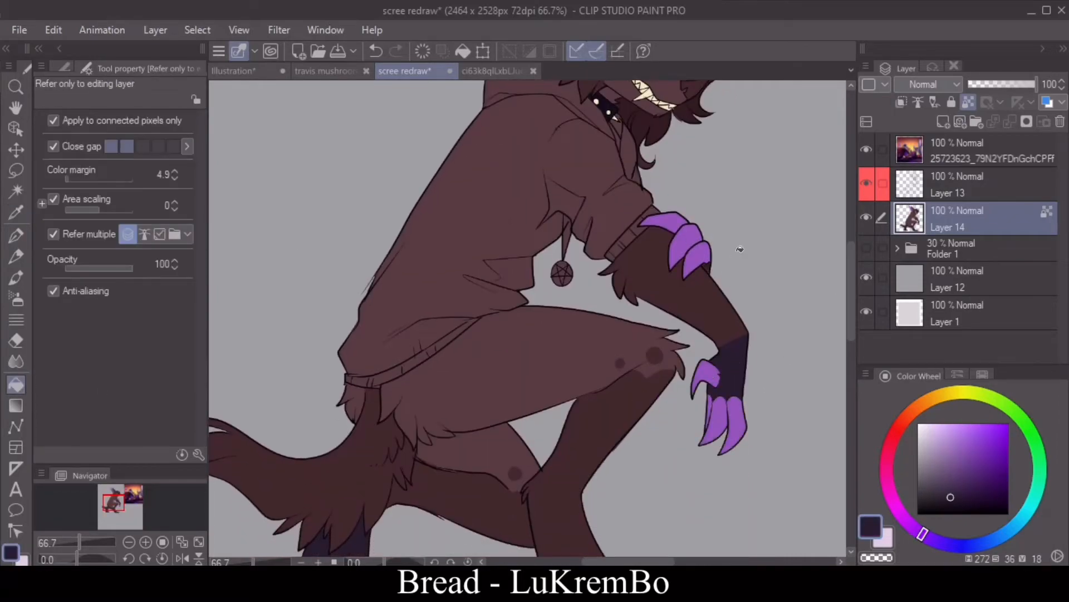
{"action": "mouse_move", "coordinate": [850, 275]}
{"action": "left_mouse_down"}
{"action": "mouse_move", "coordinate": [842, 232]}
{"action": "mouse_move", "coordinate": [852, 285]}
{"action": "mouse_move", "coordinate": [851, 274]}
{"action": "left_mouse_up"}
{"action": "left_click", "coordinate": [182, 558]}
{"action": "left_click", "coordinate": [129, 542]}
{"action": "left_click", "coordinate": [130, 541]}
{"action": "left_click", "coordinate": [182, 558]}
{"action": "left_click", "coordinate": [182, 558]}
{"action": "left_click", "coordinate": [146, 542]}
{"action": "left_click", "coordinate": [146, 542]}
{"action": "left_click", "coordinate": [931, 489]}
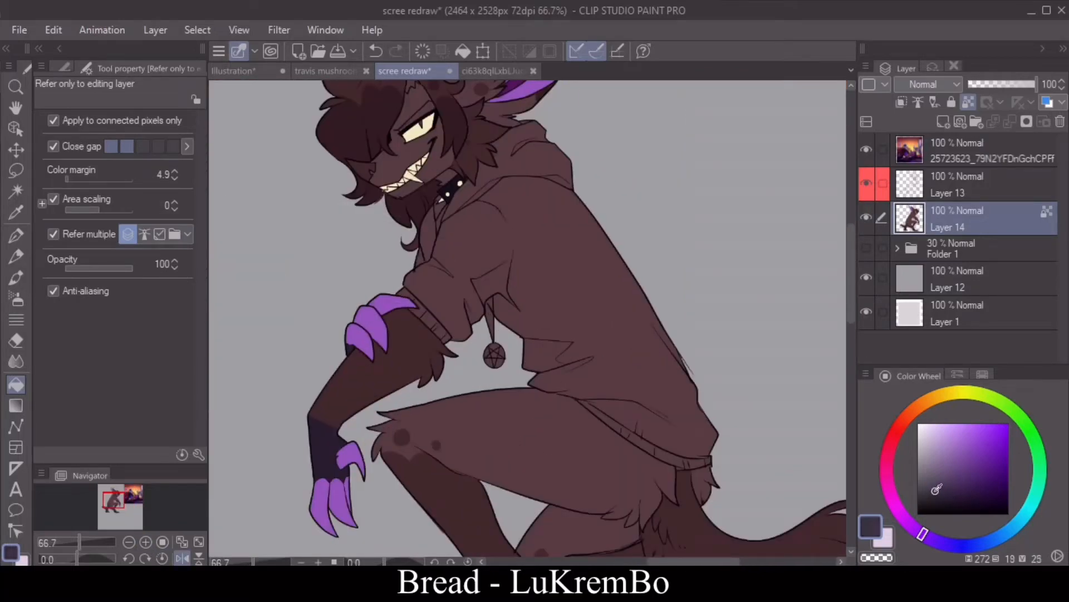
{"action": "left_click", "coordinate": [607, 333]}
{"action": "left_click", "coordinate": [935, 498]}
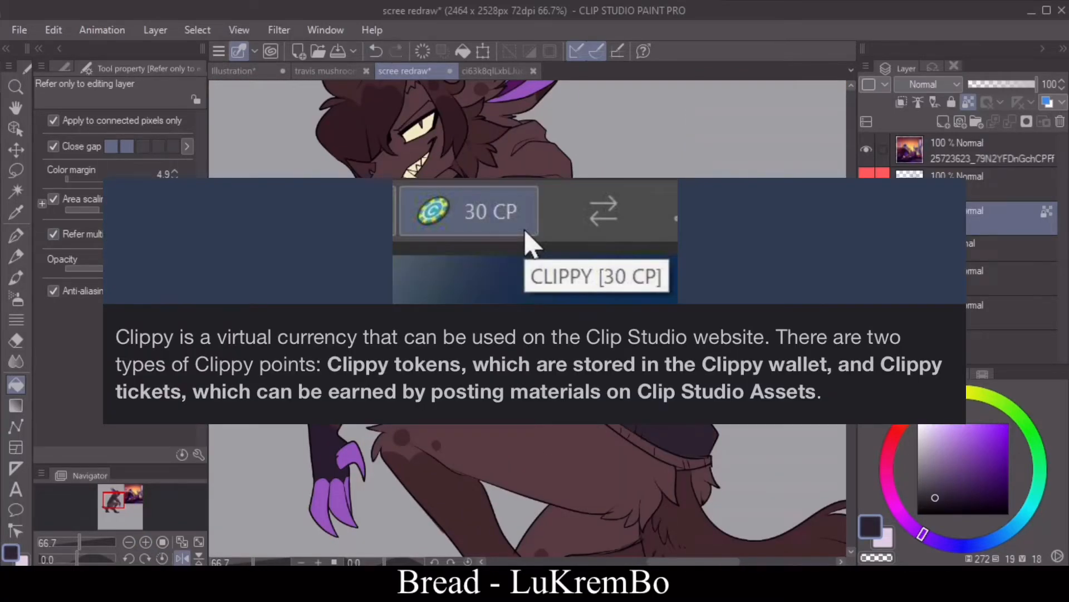
{"action": "left_click", "coordinate": [510, 174]}
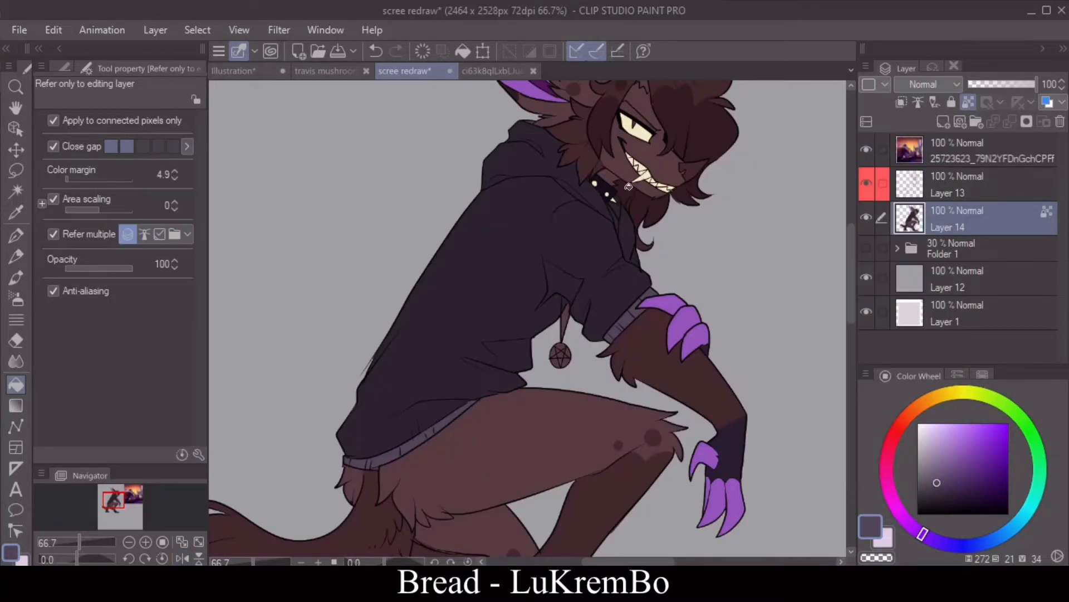
{"action": "left_click", "coordinate": [575, 187]}
{"action": "left_click", "coordinate": [377, 49]}
Step: Select the tail's area with the auto-select wand using Layer 13's line art, and add a new raster layer above Layer 14
{"action": "left_click", "coordinate": [16, 235]}
{"action": "scroll", "coordinate": [600, 491], "scroll_direction": "down", "scroll_amount": 3}
{"action": "left_click", "coordinate": [16, 190]}
{"action": "left_click", "coordinate": [346, 415]}
{"action": "left_click", "coordinate": [312, 542]}
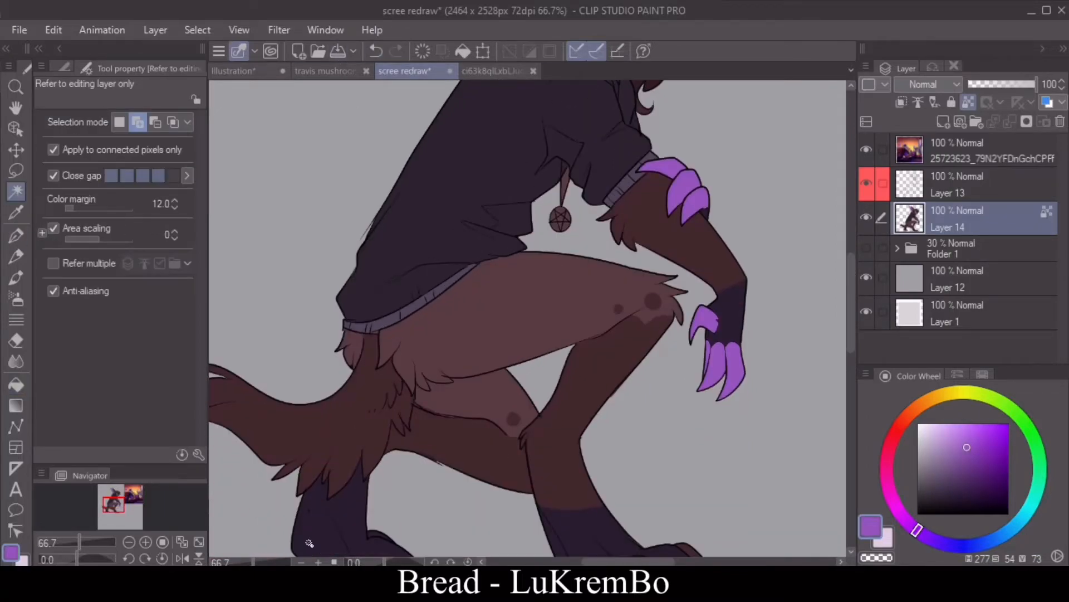
{"action": "left_click", "coordinate": [958, 185]}
{"action": "left_click", "coordinate": [351, 415]}
{"action": "left_click", "coordinate": [958, 219]}
{"action": "left_click", "coordinate": [16, 235]}
{"action": "left_click", "coordinate": [943, 122]}
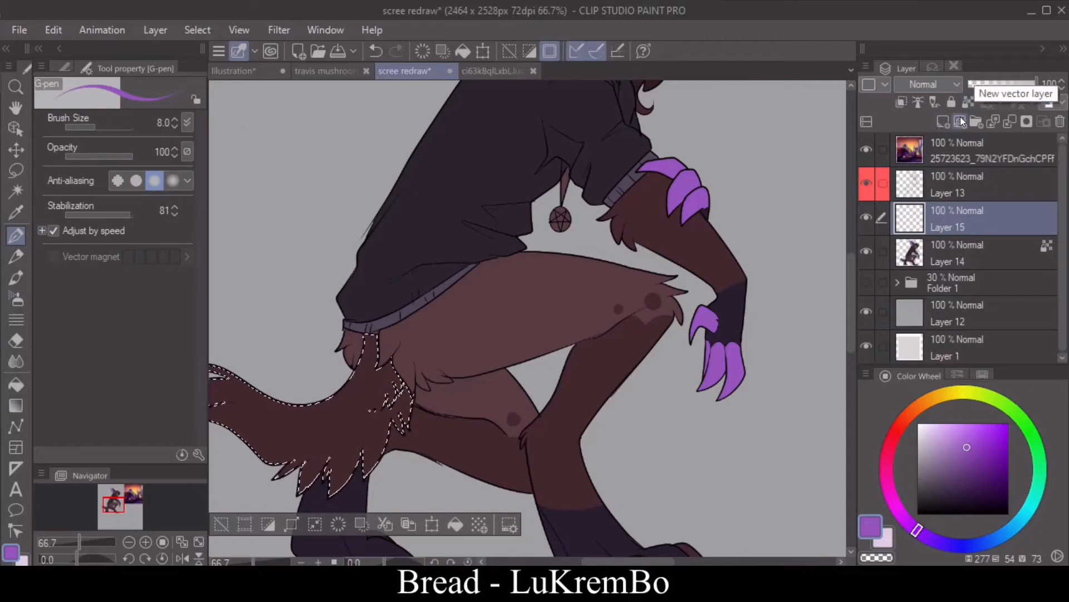
Step: Fill the selected tail with the brown sampled from the fur on Layer 15, clear the selection and lock the layer's transparent pixels
{"action": "left_click", "coordinate": [16, 211]}
{"action": "left_click", "coordinate": [334, 424]}
{"action": "left_click", "coordinate": [456, 524]}
{"action": "left_click", "coordinate": [221, 524]}
{"action": "left_click", "coordinate": [968, 102]}
Step: Outline jagged bands across the tail with the lasso and fill them with the light purple sampled from the claws
{"action": "left_click", "coordinate": [687, 186]}
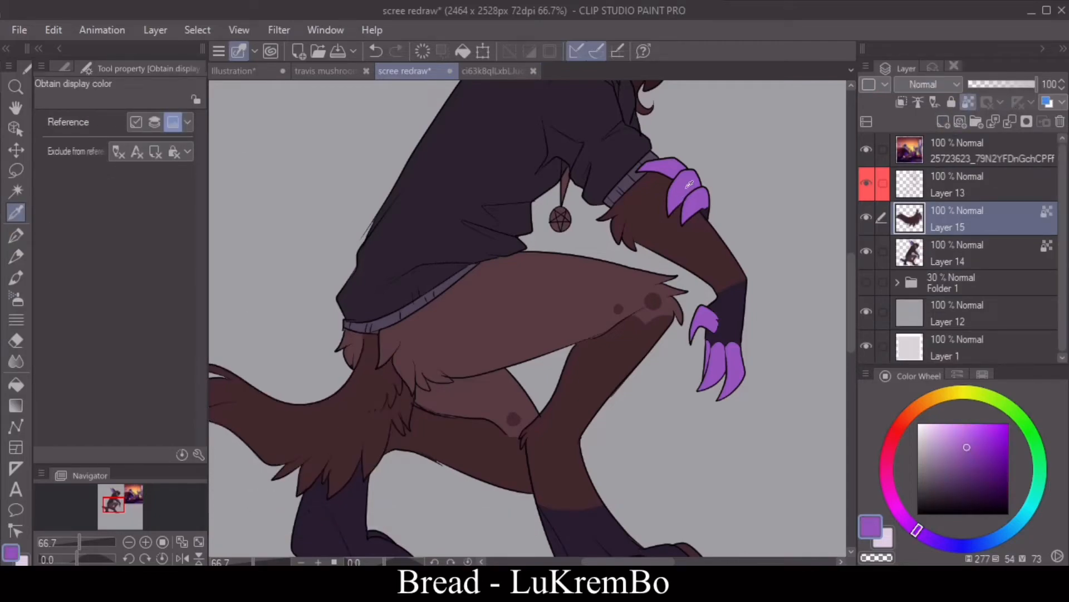
{"action": "left_click", "coordinate": [16, 170]}
{"action": "left_click", "coordinate": [128, 558]}
{"action": "scroll", "coordinate": [627, 485], "scroll_direction": "down", "scroll_amount": 3}
{"action": "scroll", "coordinate": [628, 485], "scroll_direction": "left", "scroll_amount": 3}
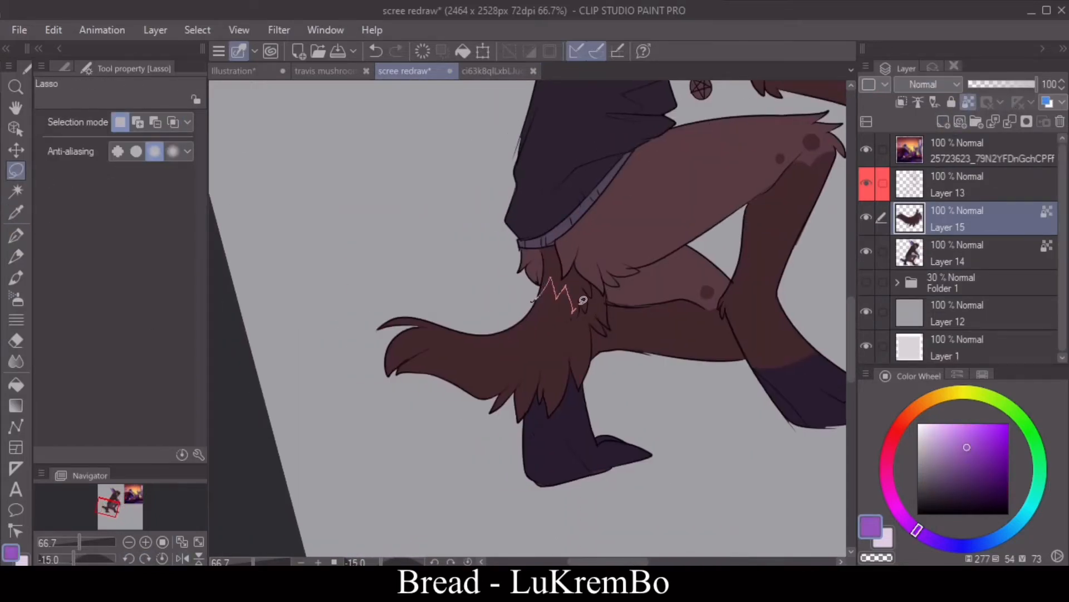
{"action": "mouse_move", "coordinate": [555, 342]}
{"action": "left_mouse_down"}
{"action": "mouse_move", "coordinate": [535, 338]}
{"action": "mouse_move", "coordinate": [552, 300]}
{"action": "left_mouse_up"}
{"action": "key", "text": "alt+Delete"}
{"action": "key", "text": "ctrl+d"}
{"action": "key", "text": "ctrl+z"}
{"action": "key", "text": "ctrl+z"}
{"action": "key", "text": "ctrl+z"}
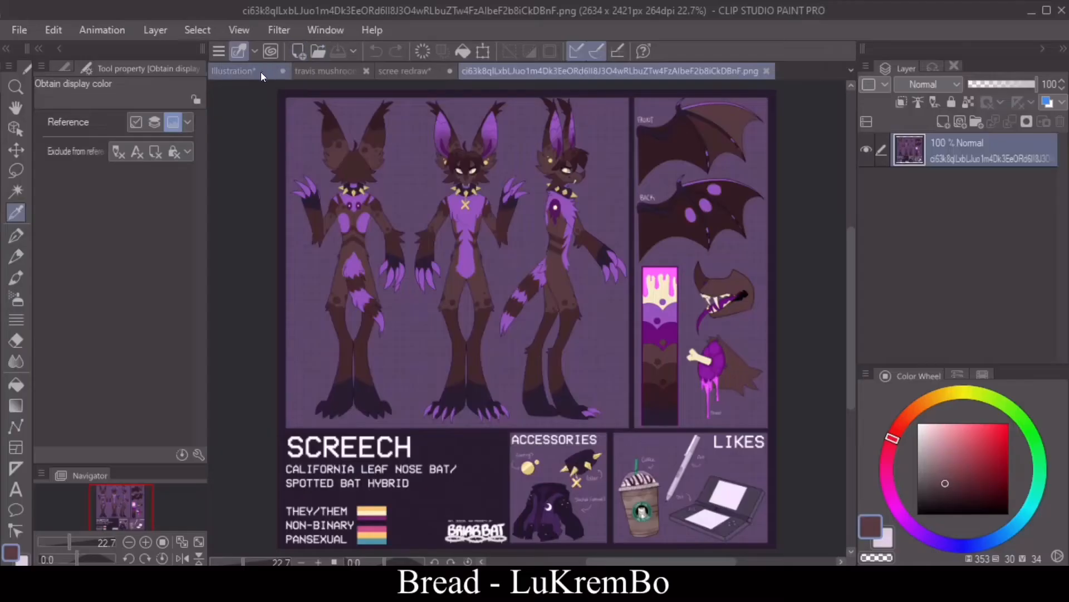
Step: Examine the tail markings and overall colors in mirrored and normal view alongside the older illustration
{"action": "left_click", "coordinate": [261, 72]}
{"action": "left_click", "coordinate": [403, 71]}
{"action": "left_click", "coordinate": [146, 542]}
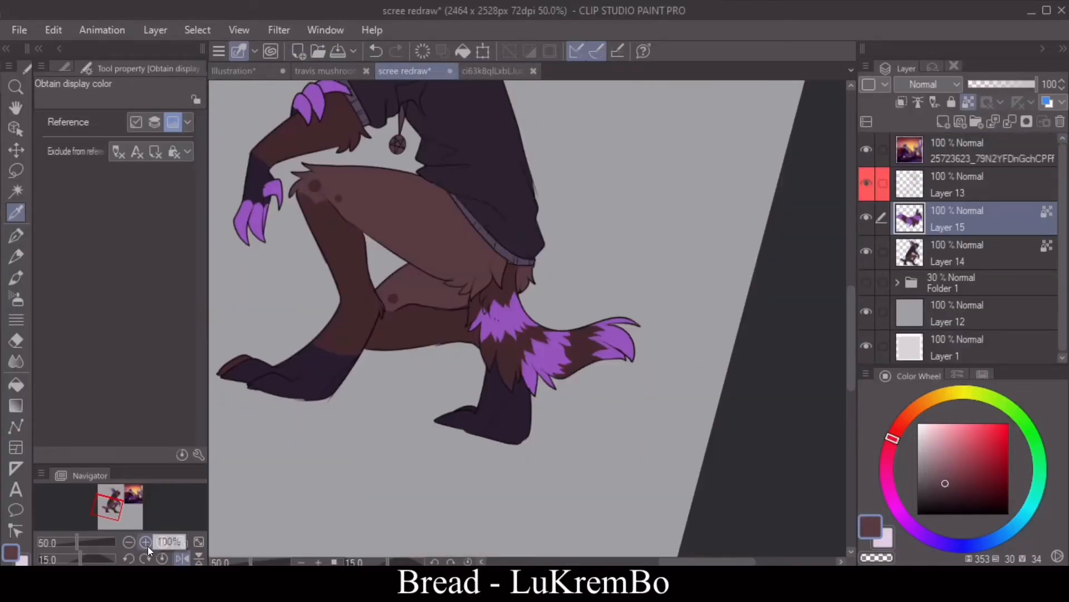
{"action": "left_click", "coordinate": [162, 558]}
{"action": "scroll", "coordinate": [845, 318], "scroll_direction": "up", "scroll_amount": 5}
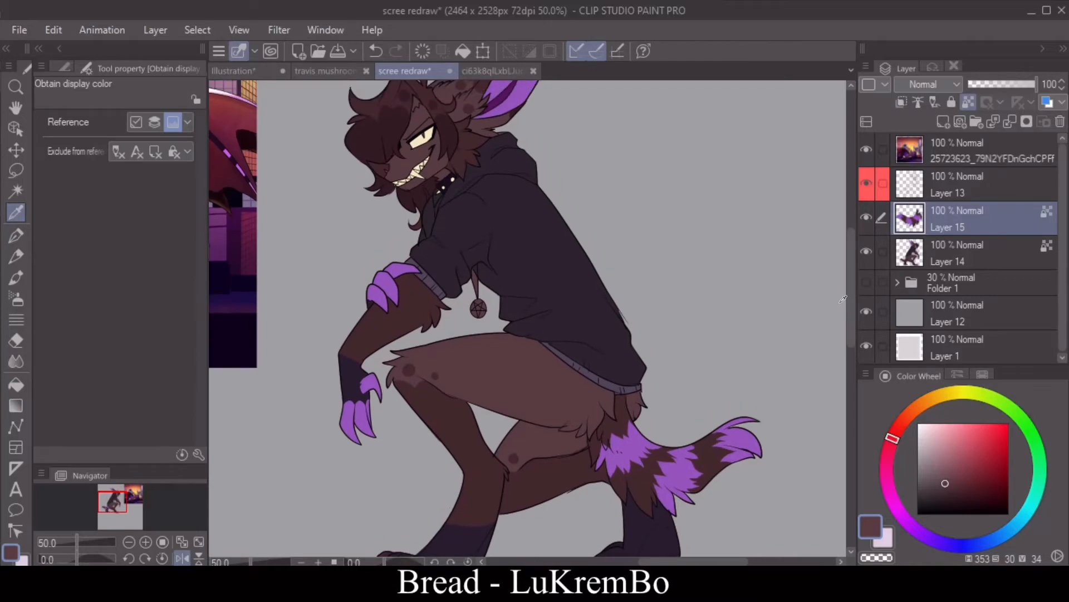
{"action": "left_click", "coordinate": [199, 559]}
{"action": "left_click", "coordinate": [199, 558]}
{"action": "left_click", "coordinate": [183, 558]}
{"action": "left_click_drag", "start_coordinate": [851, 301], "coordinate": [851, 327]}
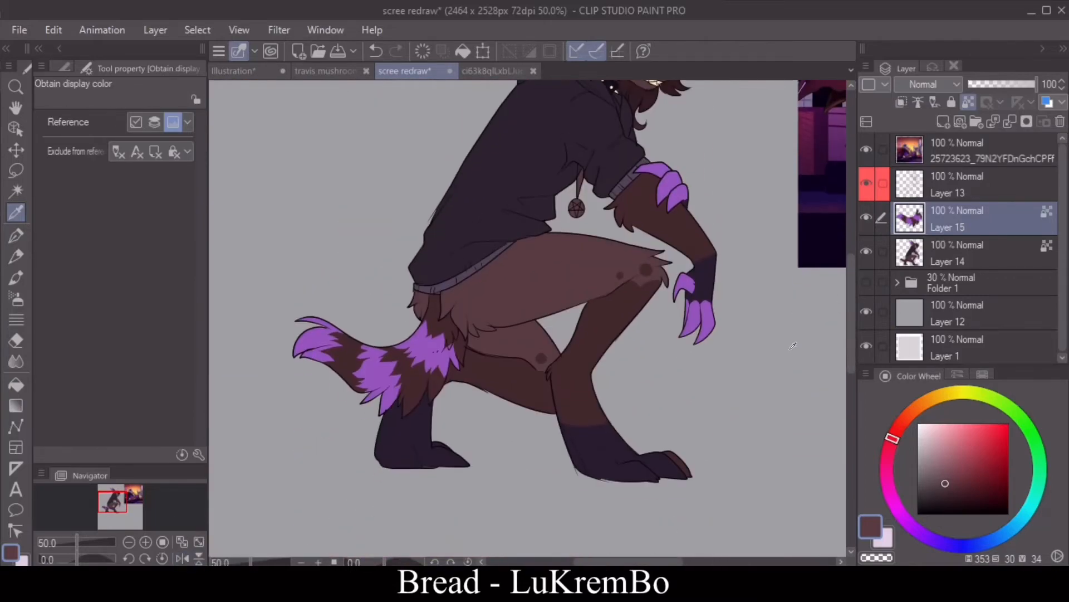
{"action": "left_click_drag", "start_coordinate": [635, 561], "coordinate": [668, 561]}
{"action": "left_click_drag", "start_coordinate": [851, 317], "coordinate": [850, 279]}
Step: Sample the dark purple from the inner ear and merge the tail's Layer 15 down into Layer 14
{"action": "left_click", "coordinate": [359, 126]}
{"action": "left_click", "coordinate": [359, 145]}
{"action": "left_click", "coordinate": [15, 235]}
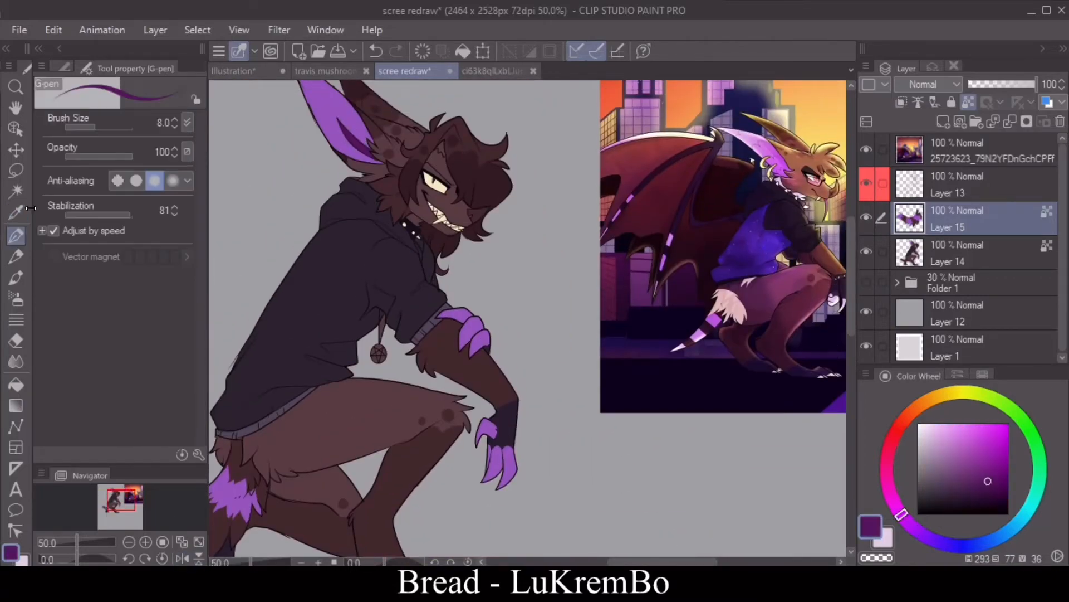
{"action": "left_click", "coordinate": [15, 384]}
{"action": "left_click", "coordinate": [1010, 121]}
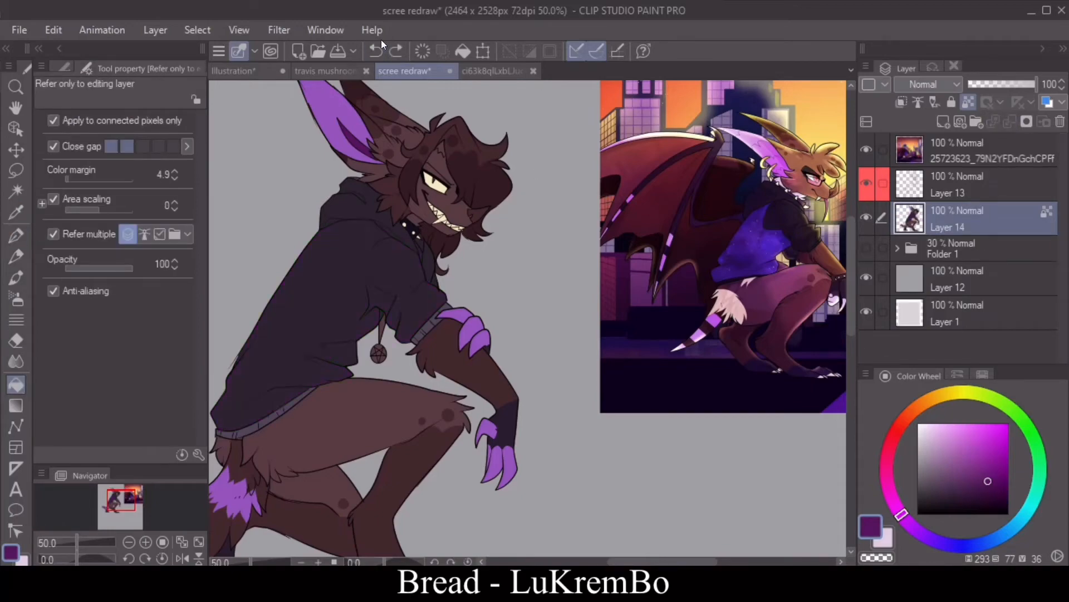
Step: Fill the main body of the hoodie with a dark violet (HSV 270, 40, 26)
{"action": "left_click_drag", "start_coordinate": [948, 489], "coordinate": [954, 490]}
{"action": "left_click_drag", "start_coordinate": [903, 520], "coordinate": [924, 535]}
{"action": "left_click", "coordinate": [16, 236]}
{"action": "left_click", "coordinate": [146, 541]}
{"action": "left_click", "coordinate": [146, 541]}
{"action": "left_click_drag", "start_coordinate": [663, 561], "coordinate": [621, 562]}
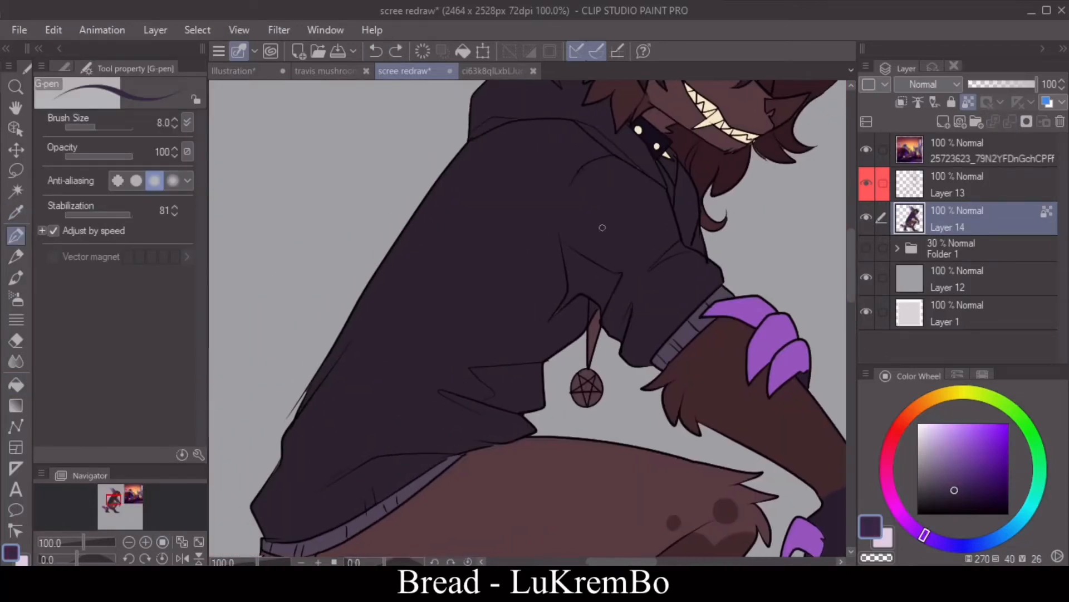
{"action": "key", "text": "g"}
{"action": "left_click", "coordinate": [564, 288]}
Step: Fill the hoodie's sleeve, hood, front edge and hem ribbing with a near-black violet (HSV 273, 28, 13)
{"action": "key", "text": "i"}
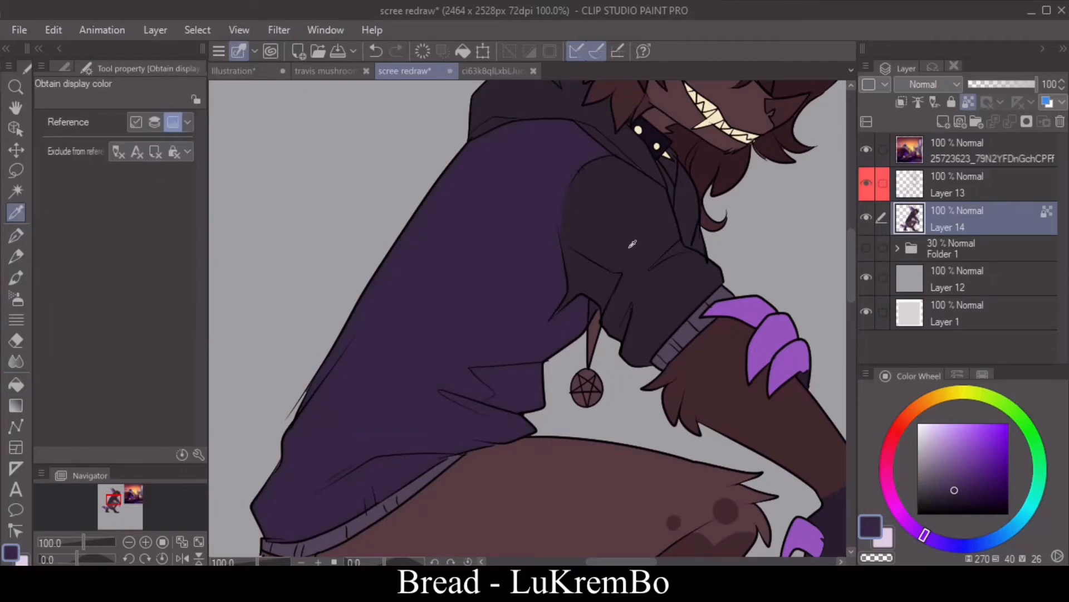
{"action": "left_click", "coordinate": [945, 499]}
{"action": "key", "text": "g"}
{"action": "left_click", "coordinate": [622, 251]}
{"action": "scroll", "coordinate": [557, 262], "scroll_direction": "up", "scroll_amount": 3}
{"action": "left_click", "coordinate": [557, 262]}
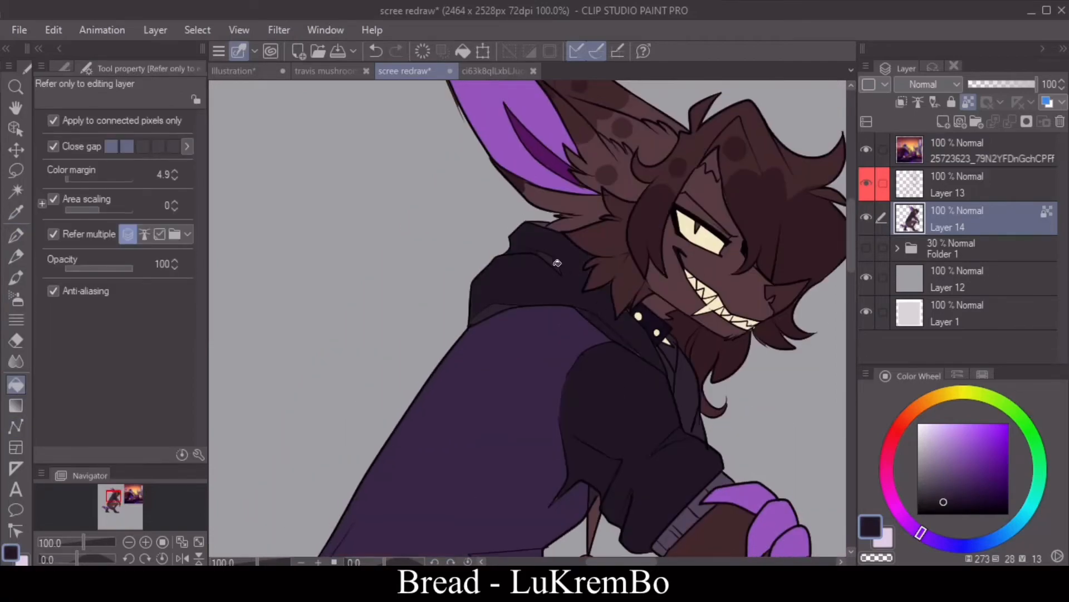
{"action": "left_click", "coordinate": [674, 360]}
{"action": "scroll", "coordinate": [847, 286], "scroll_direction": "down", "scroll_amount": 8}
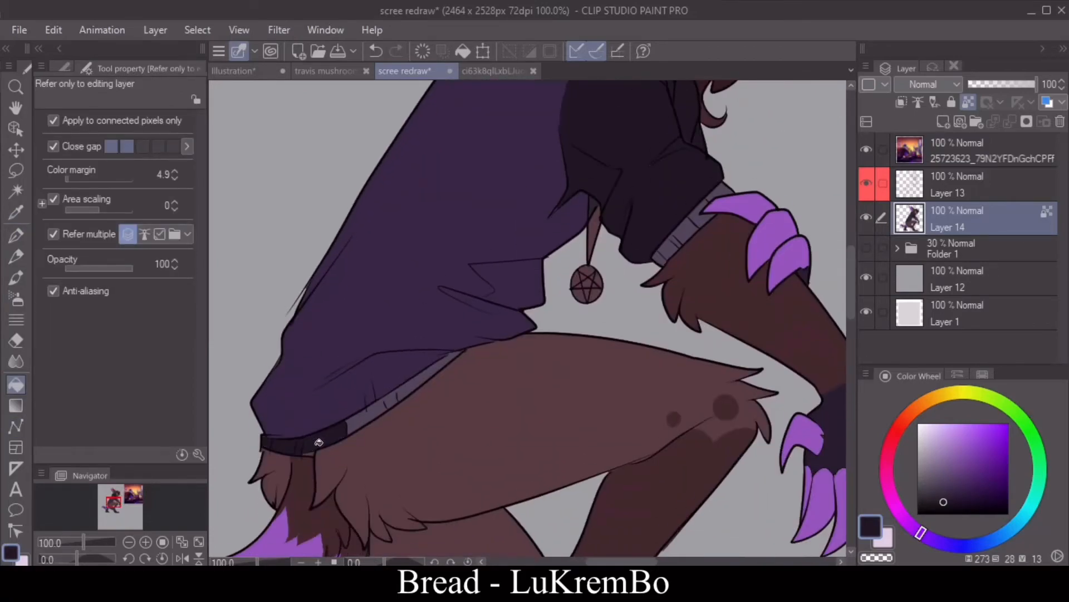
Step: Erase the brown fill inside the pentagram pendant and between its cords
{"action": "key", "text": "e"}
{"action": "left_click_drag", "start_coordinate": [593, 265], "coordinate": [582, 296]}
{"action": "mouse_move", "coordinate": [591, 255]}
{"action": "left_mouse_down"}
{"action": "mouse_move", "coordinate": [597, 216]}
{"action": "mouse_move", "coordinate": [594, 234]}
{"action": "left_mouse_up"}
Step: Examine the colored figure in mirrored and whole-canvas views, with the 30 % background sketch folder shown
{"action": "mouse_move", "coordinate": [851, 287]}
{"action": "left_mouse_down"}
{"action": "mouse_move", "coordinate": [852, 256]}
{"action": "mouse_move", "coordinate": [852, 273]}
{"action": "left_mouse_up"}
{"action": "left_click", "coordinate": [182, 557]}
{"action": "left_click", "coordinate": [130, 542]}
{"action": "left_click", "coordinate": [130, 543]}
{"action": "left_click", "coordinate": [184, 560]}
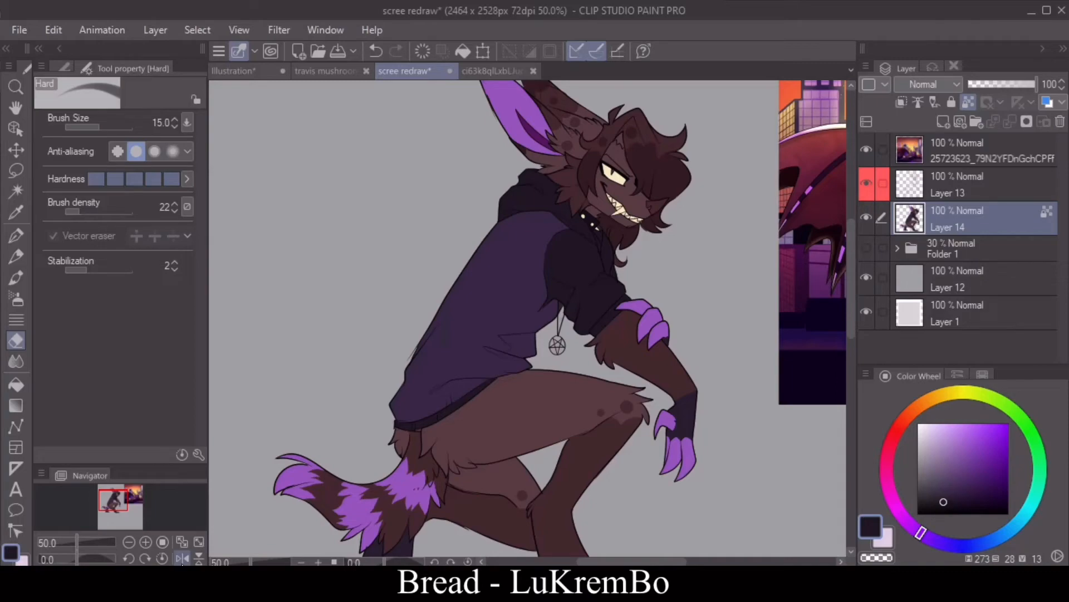
{"action": "left_click", "coordinate": [129, 542]}
{"action": "left_click", "coordinate": [182, 558]}
{"action": "left_click", "coordinate": [182, 559]}
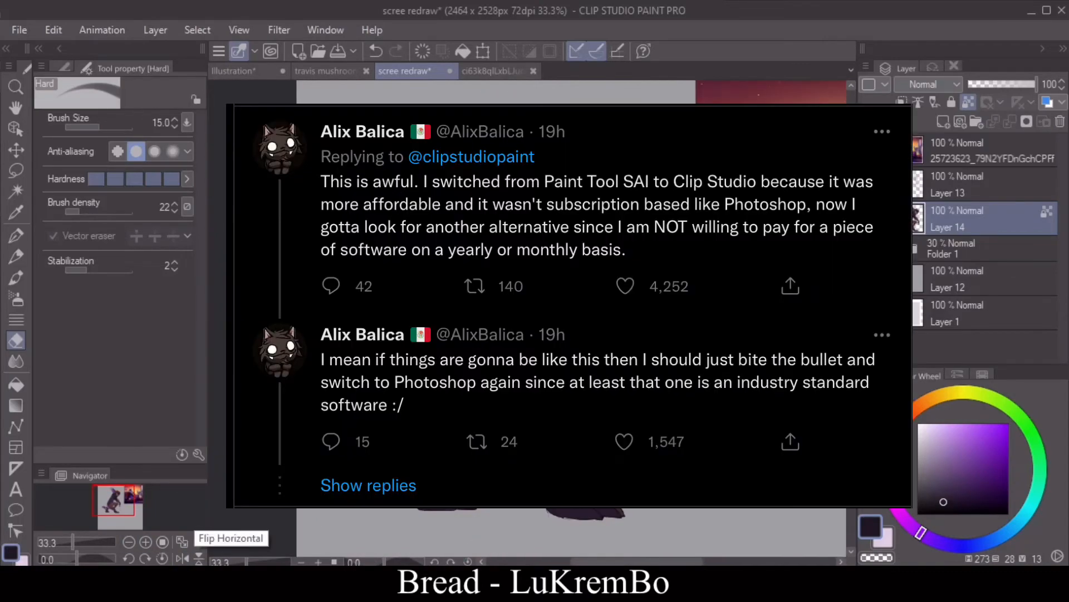
{"action": "left_click", "coordinate": [130, 542]}
{"action": "left_click", "coordinate": [129, 542]}
{"action": "left_click", "coordinate": [130, 542]}
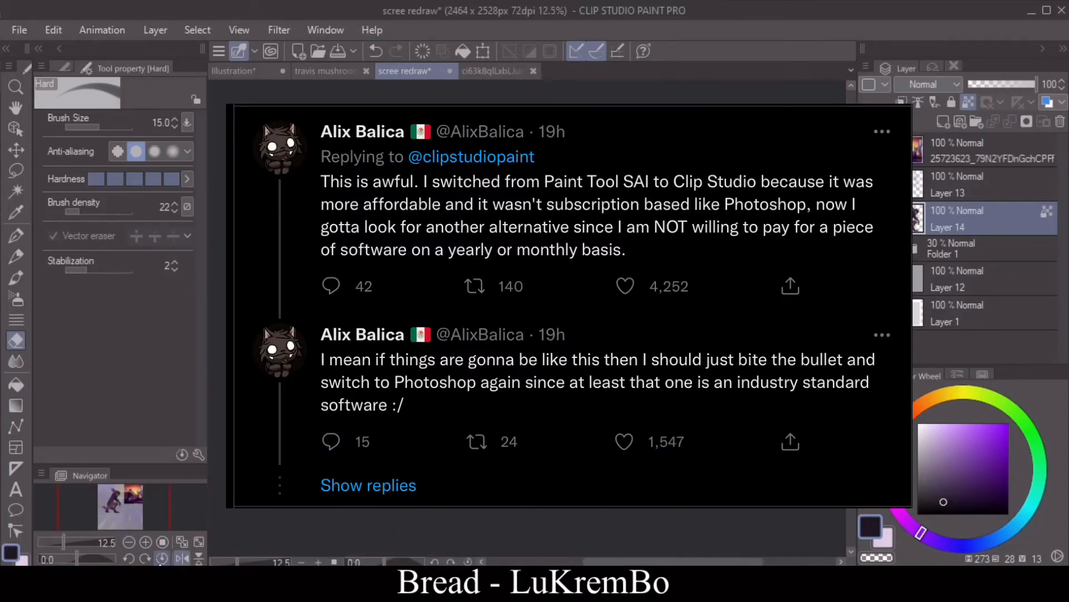
{"action": "left_click", "coordinate": [145, 542]}
{"action": "left_click", "coordinate": [145, 542]}
{"action": "left_click", "coordinate": [145, 542]}
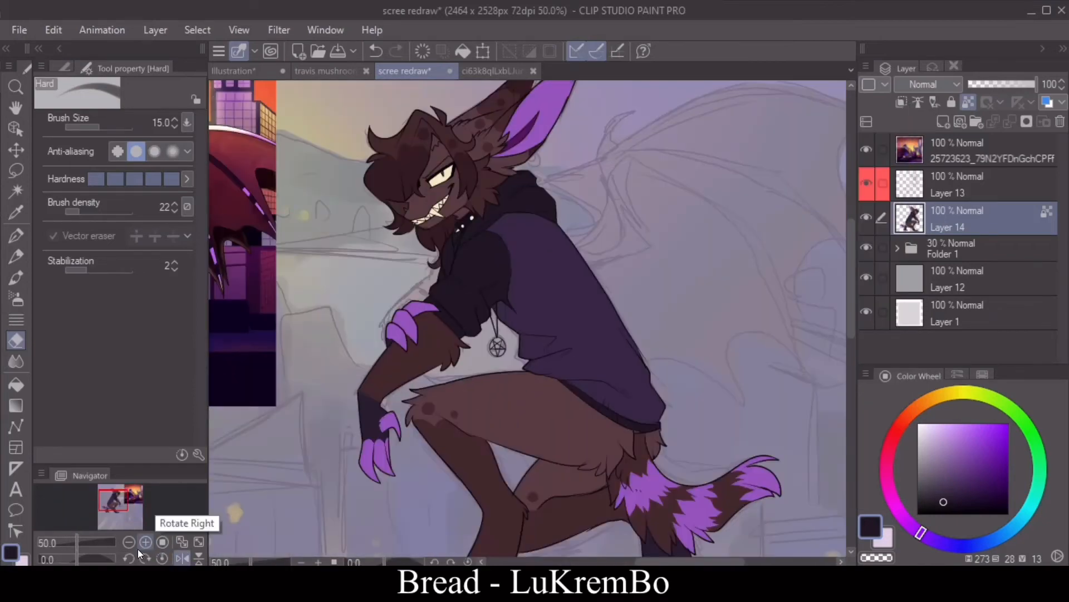
{"action": "left_click", "coordinate": [145, 542]}
Step: Add a new raster layer above Layer 13 and set the G-pen to black with brush size 4
{"action": "left_click", "coordinate": [975, 179]}
{"action": "left_click", "coordinate": [943, 122]}
{"action": "left_click", "coordinate": [1008, 513]}
{"action": "left_click_drag", "start_coordinate": [851, 313], "coordinate": [850, 304]}
{"action": "left_click", "coordinate": [16, 236]}
{"action": "left_click", "coordinate": [182, 558]}
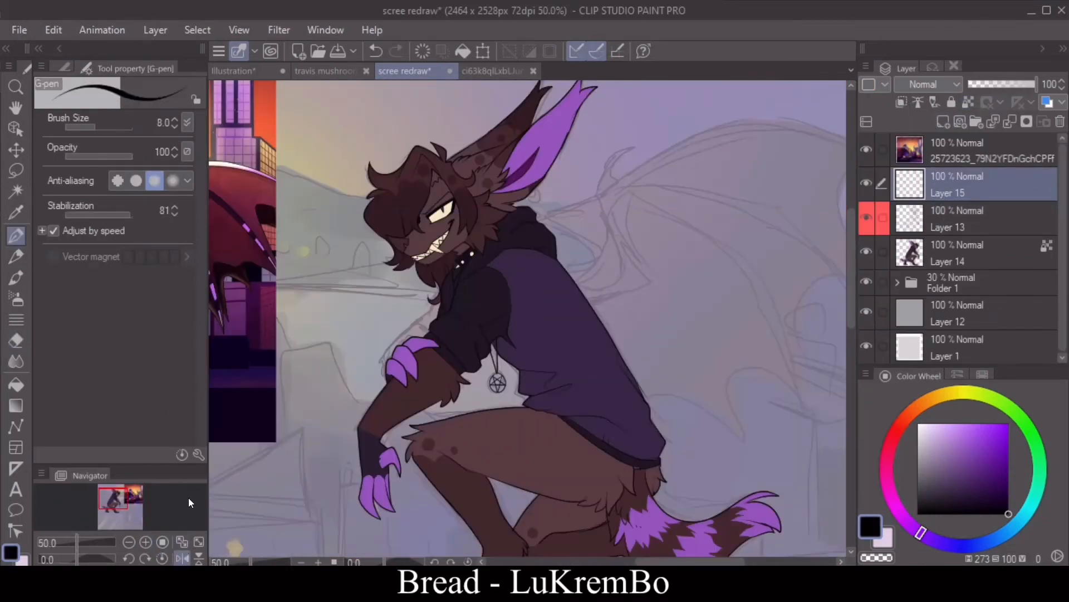
{"action": "left_click", "coordinate": [174, 126]}
{"action": "left_click", "coordinate": [182, 559]}
{"action": "left_click", "coordinate": [130, 559]}
{"action": "left_click", "coordinate": [129, 559]}
{"action": "left_click_drag", "start_coordinate": [625, 562], "coordinate": [604, 561]}
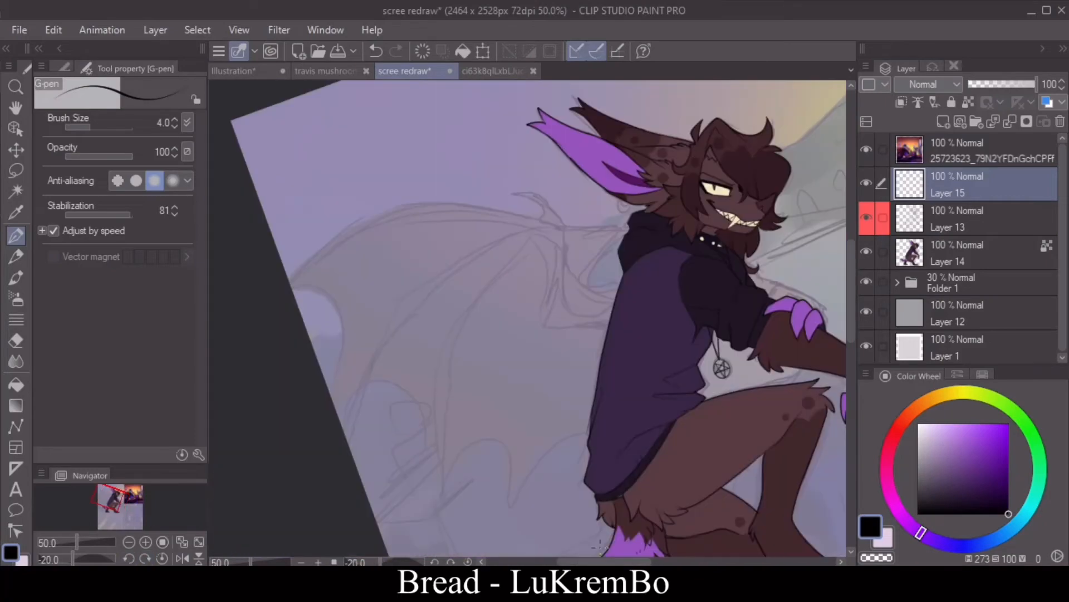
Step: Ink the near wing's arm, thumb claw and long finger bones over the background sketch
{"action": "mouse_move", "coordinate": [637, 299]}
{"action": "left_mouse_down"}
{"action": "mouse_move", "coordinate": [560, 204]}
{"action": "mouse_move", "coordinate": [572, 230]}
{"action": "mouse_move", "coordinate": [425, 221]}
{"action": "mouse_move", "coordinate": [301, 290]}
{"action": "left_mouse_up"}
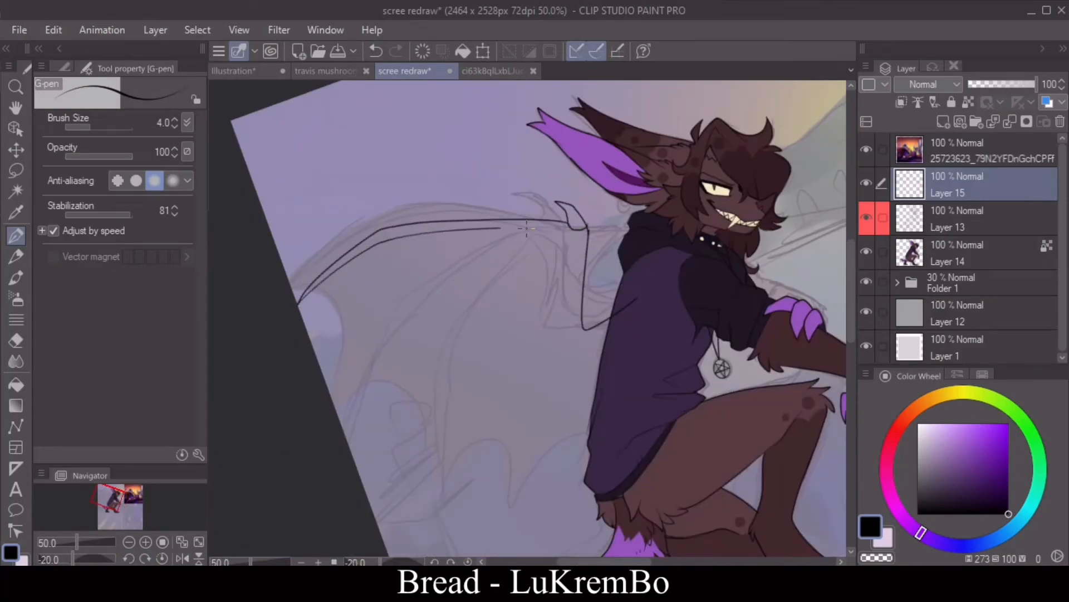
{"action": "left_click_drag", "start_coordinate": [527, 229], "coordinate": [552, 229]}
{"action": "key", "text": "ctrl+z"}
{"action": "mouse_move", "coordinate": [405, 239]}
{"action": "left_mouse_down"}
{"action": "mouse_move", "coordinate": [560, 233]}
{"action": "mouse_move", "coordinate": [402, 515]}
{"action": "mouse_move", "coordinate": [424, 375]}
{"action": "left_mouse_up"}
{"action": "key", "text": "ctrl+z"}
{"action": "mouse_move", "coordinate": [398, 503]}
{"action": "left_mouse_down"}
{"action": "mouse_move", "coordinate": [406, 406]}
{"action": "mouse_move", "coordinate": [428, 348]}
{"action": "left_mouse_up"}
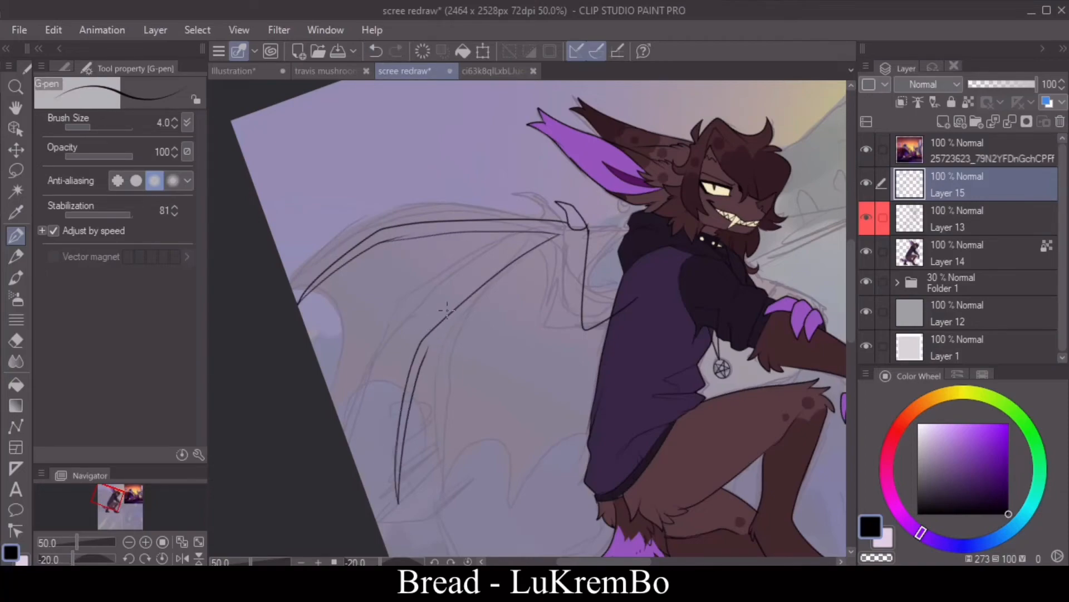
{"action": "mouse_move", "coordinate": [564, 241]}
{"action": "left_mouse_down"}
{"action": "mouse_move", "coordinate": [544, 285]}
{"action": "mouse_move", "coordinate": [485, 503]}
{"action": "left_mouse_up"}
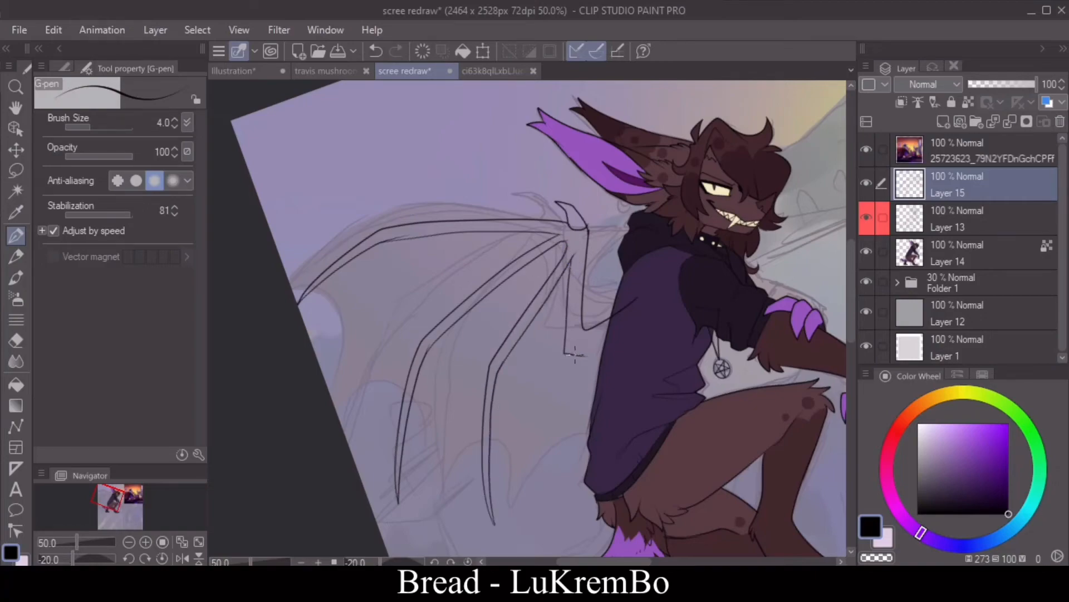
Step: Ink the scalloped lower edge of the wing membrane between the finger tips and up to the back
{"action": "mouse_move", "coordinate": [301, 304]}
{"action": "left_mouse_down"}
{"action": "mouse_move", "coordinate": [391, 443]}
{"action": "mouse_move", "coordinate": [393, 364]}
{"action": "left_mouse_up"}
{"action": "key", "text": "ctrl+z"}
{"action": "mouse_move", "coordinate": [399, 499]}
{"action": "left_mouse_down"}
{"action": "mouse_move", "coordinate": [486, 507]}
{"action": "mouse_move", "coordinate": [492, 519]}
{"action": "mouse_move", "coordinate": [525, 478]}
{"action": "mouse_move", "coordinate": [619, 450]}
{"action": "left_mouse_up"}
{"action": "left_click_drag", "start_coordinate": [619, 455], "coordinate": [638, 314]}
{"action": "left_click", "coordinate": [128, 542]}
{"action": "left_click", "coordinate": [182, 558]}
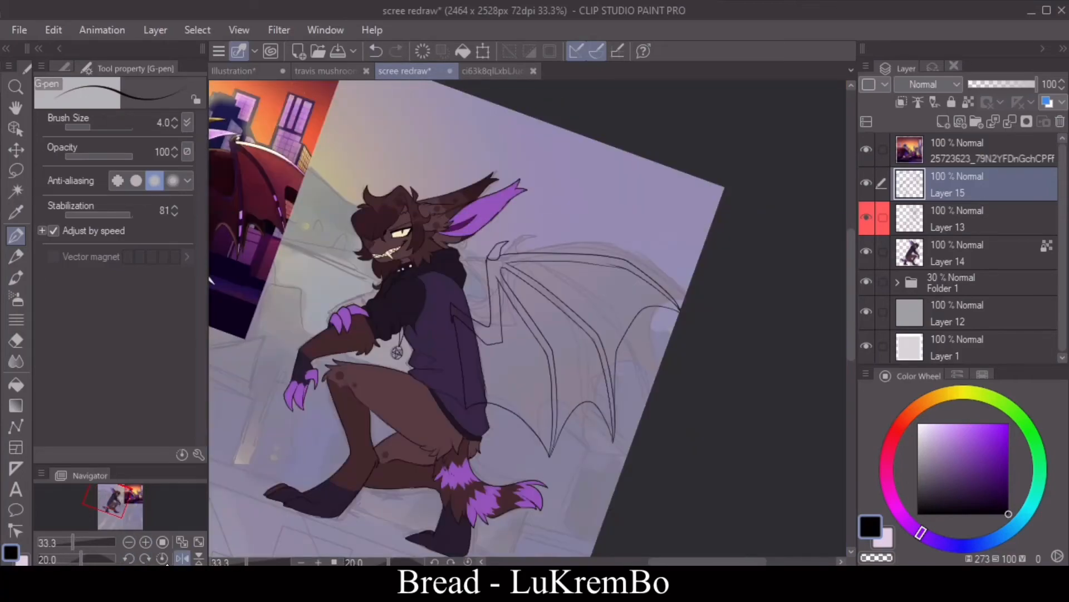
{"action": "left_click", "coordinate": [182, 558]}
Step: Select the wing's area from its line art and fill it with near-black violet (HSV 270, 29, 13) on a new layer above Layer 13
{"action": "left_click", "coordinate": [15, 191]}
{"action": "left_click", "coordinate": [412, 228]}
{"action": "left_click", "coordinate": [590, 543]}
{"action": "left_click", "coordinate": [958, 219]}
{"action": "left_click", "coordinate": [943, 122]}
{"action": "left_click", "coordinate": [16, 212]}
{"action": "left_click", "coordinate": [593, 508]}
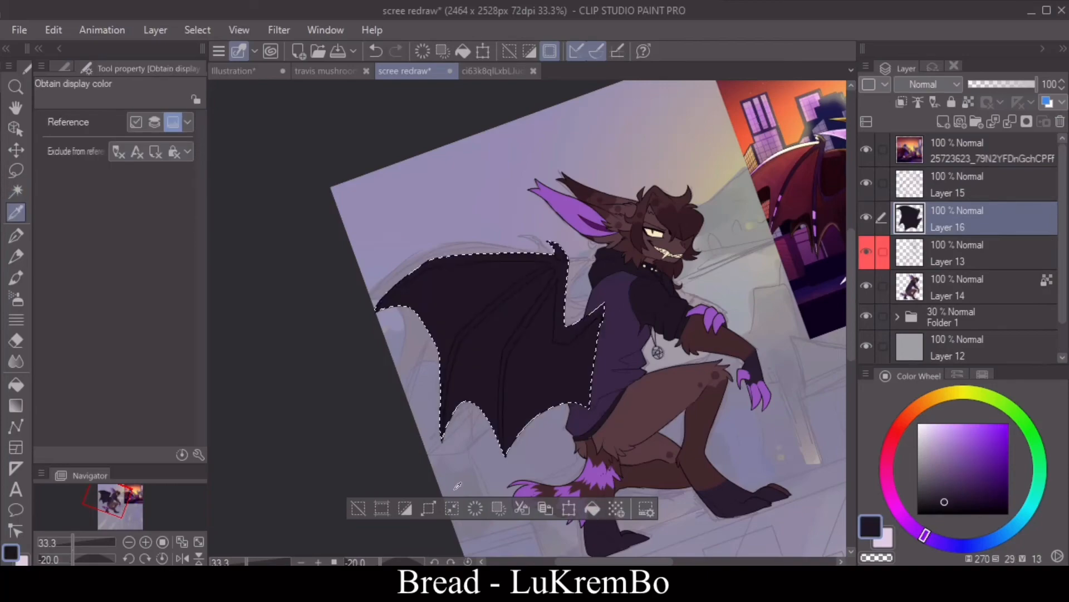
{"action": "key", "text": "ctrl+d"}
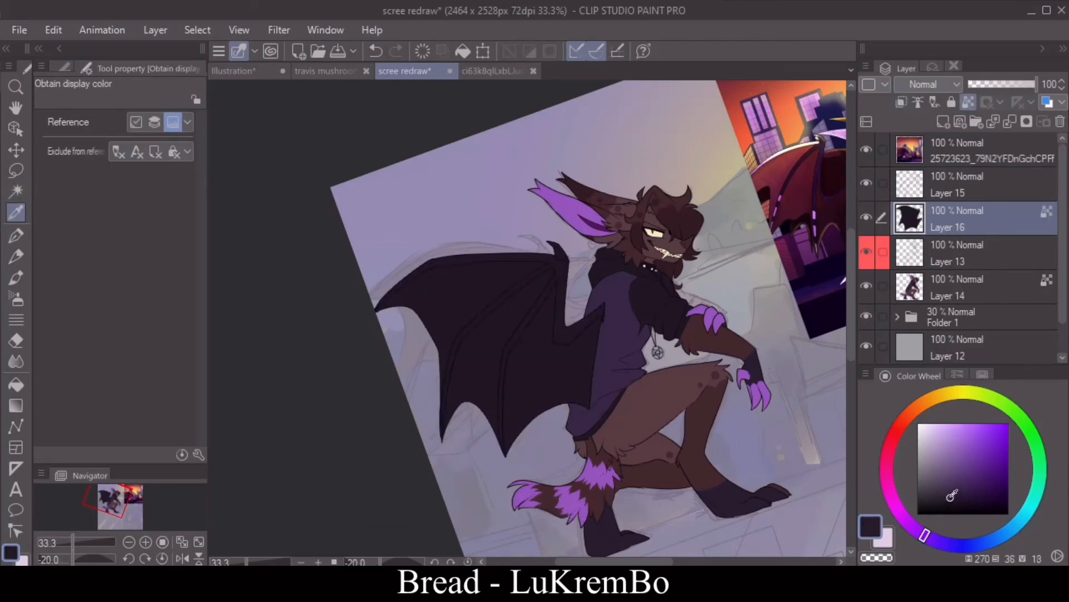
Step: Try filling the wing's membrane panels with a slightly lighter violet and the bones with black
{"action": "left_click", "coordinate": [952, 494]}
{"action": "key", "text": "g"}
{"action": "left_click", "coordinate": [548, 363]}
{"action": "left_click", "coordinate": [951, 501]}
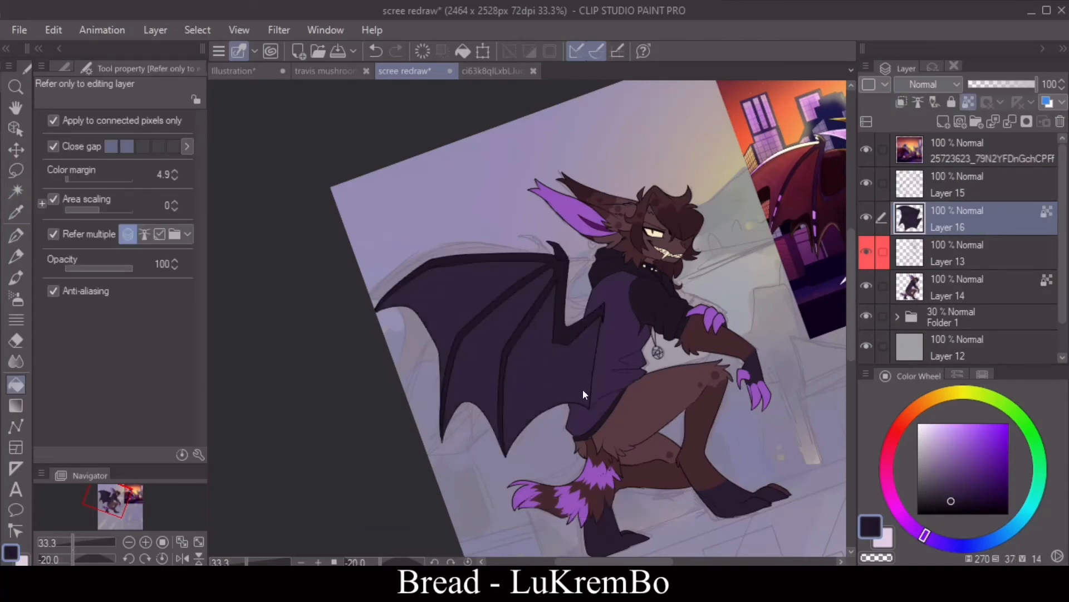
{"action": "left_click", "coordinate": [580, 385]}
{"action": "left_click", "coordinate": [484, 364]}
{"action": "left_click", "coordinate": [440, 318]}
{"action": "left_click_drag", "start_coordinate": [940, 499], "coordinate": [916, 515]}
{"action": "left_click", "coordinate": [561, 279]}
{"action": "double_click", "coordinate": [375, 50]}
{"action": "left_click", "coordinate": [375, 49]}
Step: Fill the wing's membrane panels with dark violet (HSV 268, 36, 18) and its bones with near-black (268, 61, 6)
{"action": "key", "text": "i"}
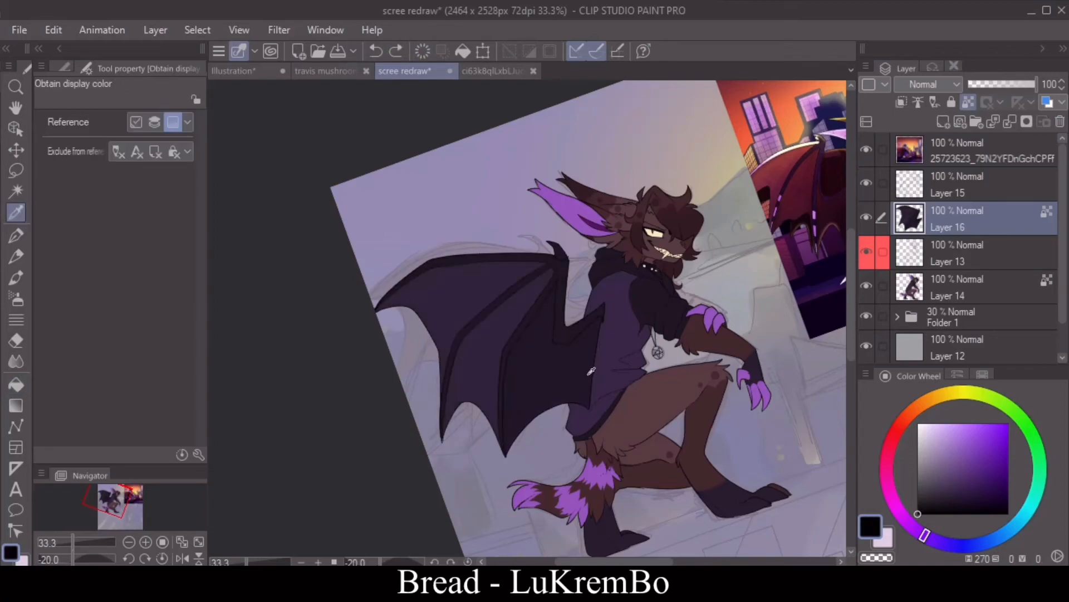
{"action": "left_click", "coordinate": [557, 357]}
{"action": "left_click", "coordinate": [950, 493]}
{"action": "key", "text": "g"}
{"action": "left_click", "coordinate": [556, 369]}
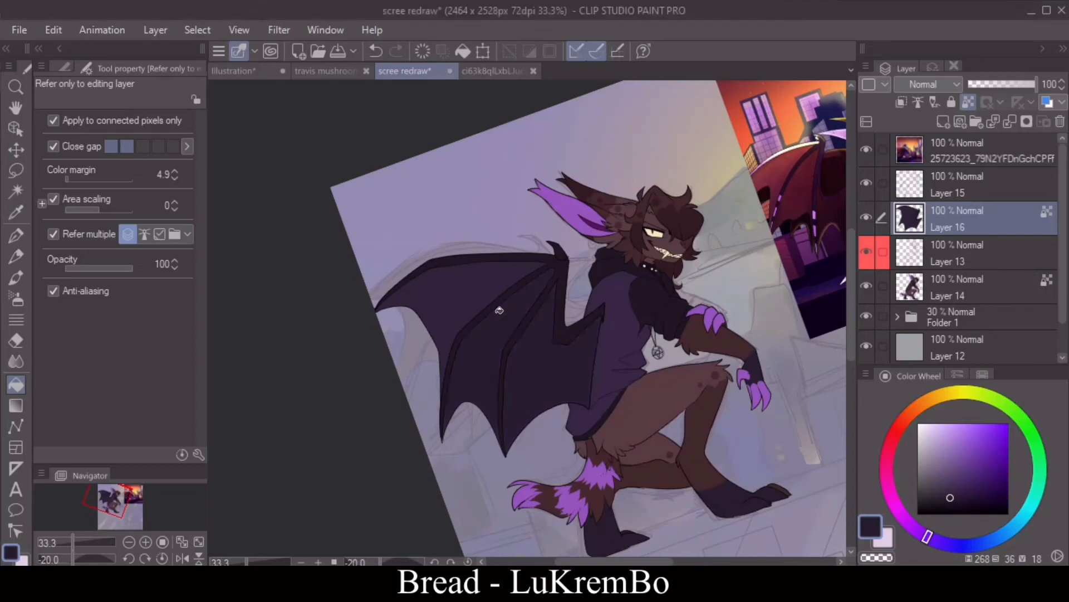
{"action": "left_click", "coordinate": [974, 508]}
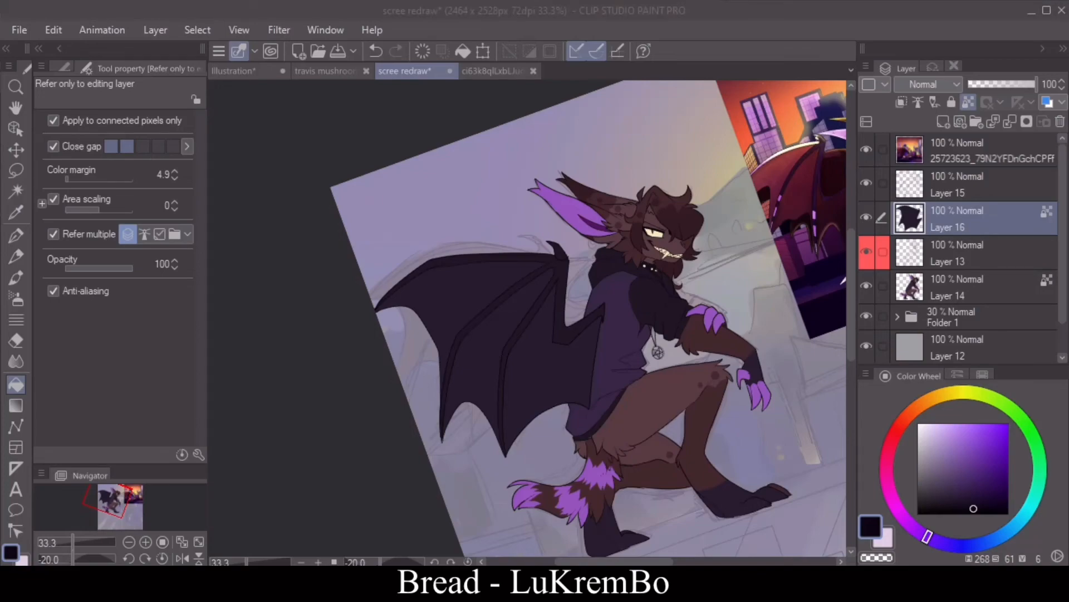
{"action": "left_click", "coordinate": [560, 278]}
{"action": "left_click", "coordinate": [162, 558]}
{"action": "left_click", "coordinate": [183, 558]}
Step: Duplicate the wing's line art and color layers, Layer 15 and Layer 16, by copying and pasting them
{"action": "left_click", "coordinate": [984, 198]}
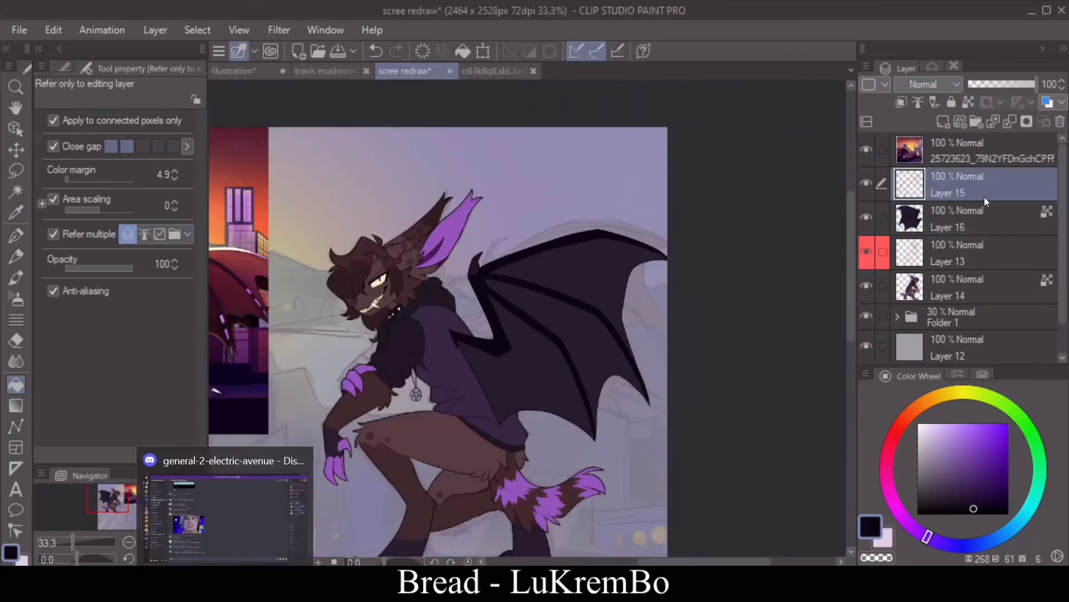
{"action": "left_click", "coordinate": [984, 219], "text": "ctrl"}
{"action": "left_click", "coordinate": [54, 29]}
{"action": "left_click", "coordinate": [102, 76]}
{"action": "left_click", "coordinate": [53, 30]}
{"action": "left_click", "coordinate": [101, 99]}
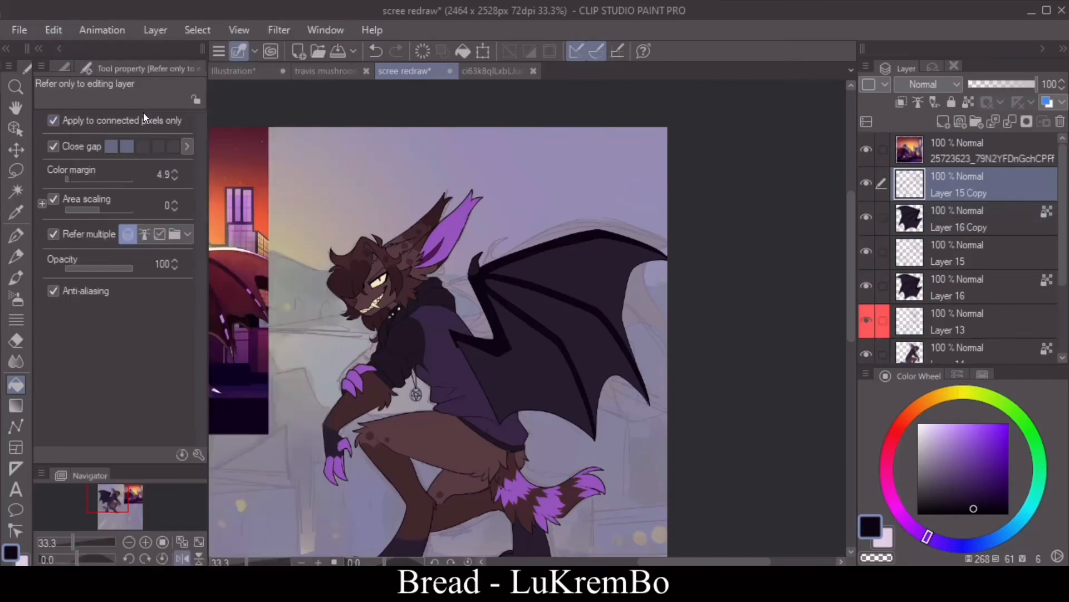
Step: Reshape the original Layer 15 and Layer 16 with Free Transform into a narrower, raised far wing behind the near one
{"action": "left_click", "coordinate": [956, 253]}
{"action": "left_click", "coordinate": [883, 286]}
{"action": "key", "text": "ctrl+t"}
{"action": "left_click_drag", "start_coordinate": [600, 321], "coordinate": [602, 302]}
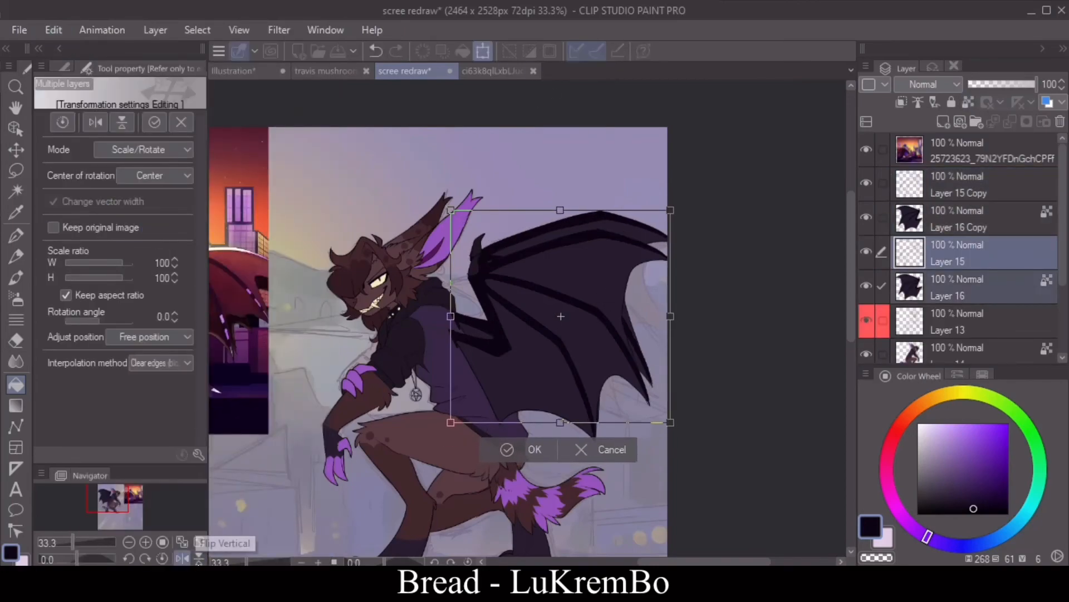
{"action": "left_click", "coordinate": [183, 558]}
{"action": "left_click", "coordinate": [173, 150]}
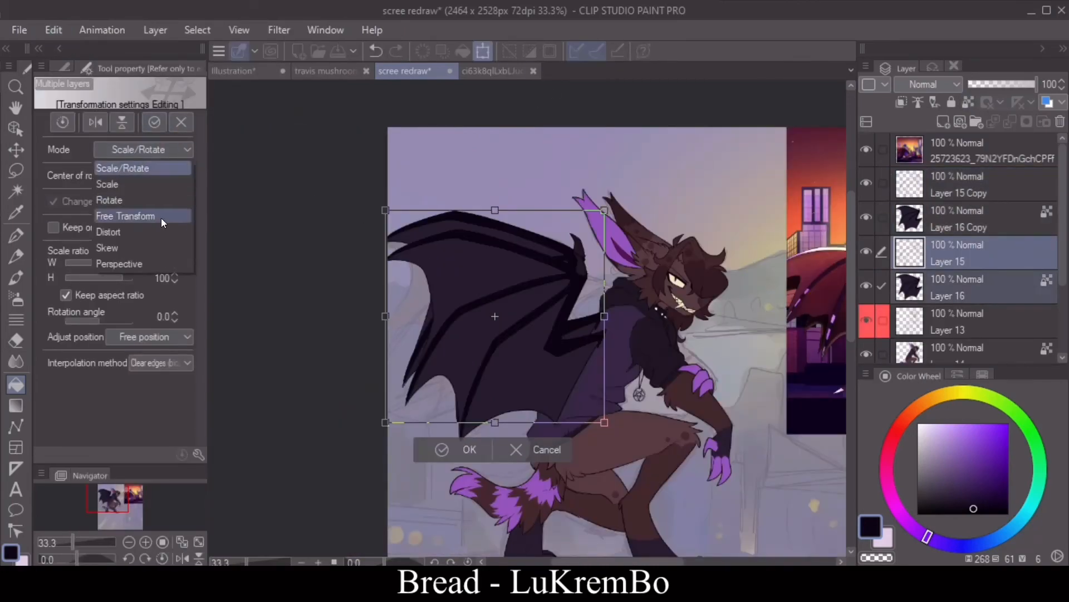
{"action": "left_click", "coordinate": [161, 219]}
{"action": "left_click_drag", "start_coordinate": [385, 316], "coordinate": [445, 299]}
{"action": "mouse_move", "coordinate": [569, 279]}
{"action": "left_mouse_down"}
{"action": "mouse_move", "coordinate": [535, 334]}
{"action": "mouse_move", "coordinate": [559, 286]}
{"action": "mouse_move", "coordinate": [559, 295]}
{"action": "left_mouse_up"}
{"action": "left_click_drag", "start_coordinate": [434, 315], "coordinate": [447, 295]}
{"action": "key", "text": "Return"}
{"action": "left_click", "coordinate": [183, 558]}
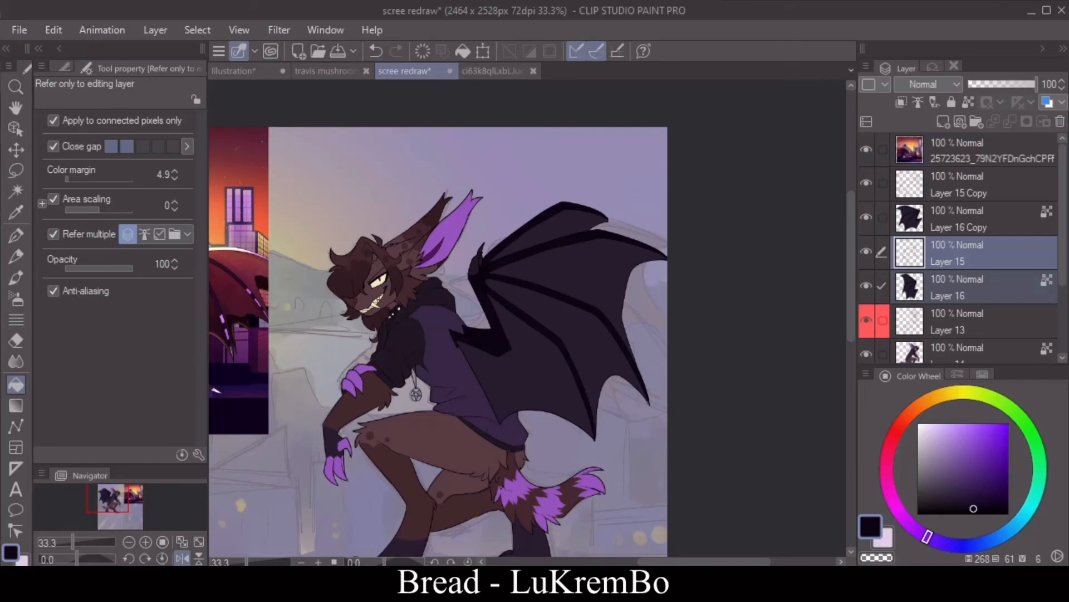
Step: Touch up the pointed tip of the far wing on Layer 15 with the black G-pen at size 4 and fill it
{"action": "left_click", "coordinate": [182, 558]}
{"action": "key", "text": "p"}
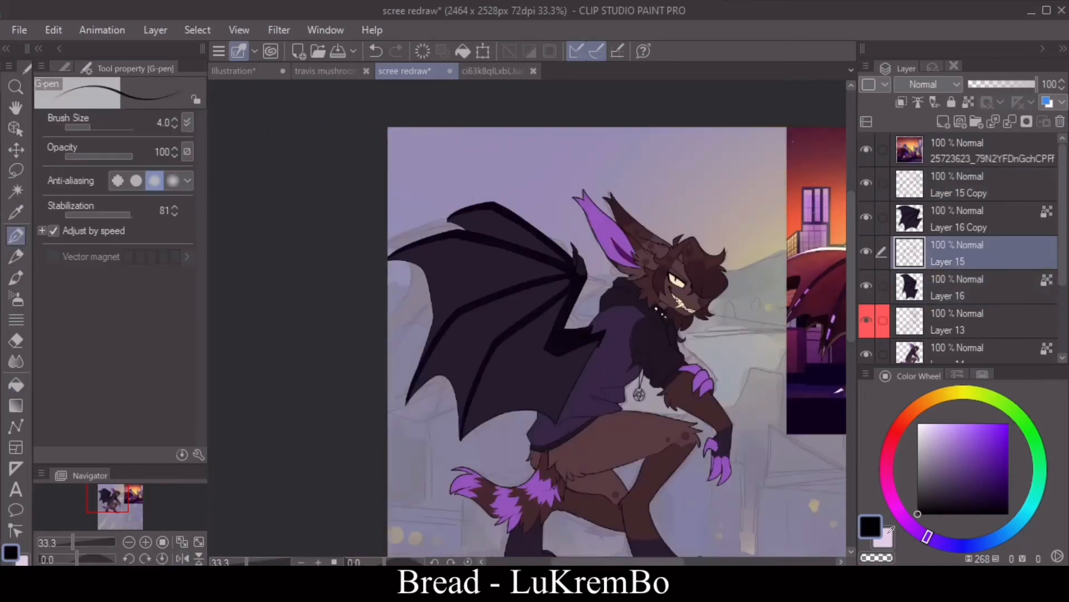
{"action": "left_click", "coordinate": [145, 541]}
{"action": "left_click", "coordinate": [146, 540]}
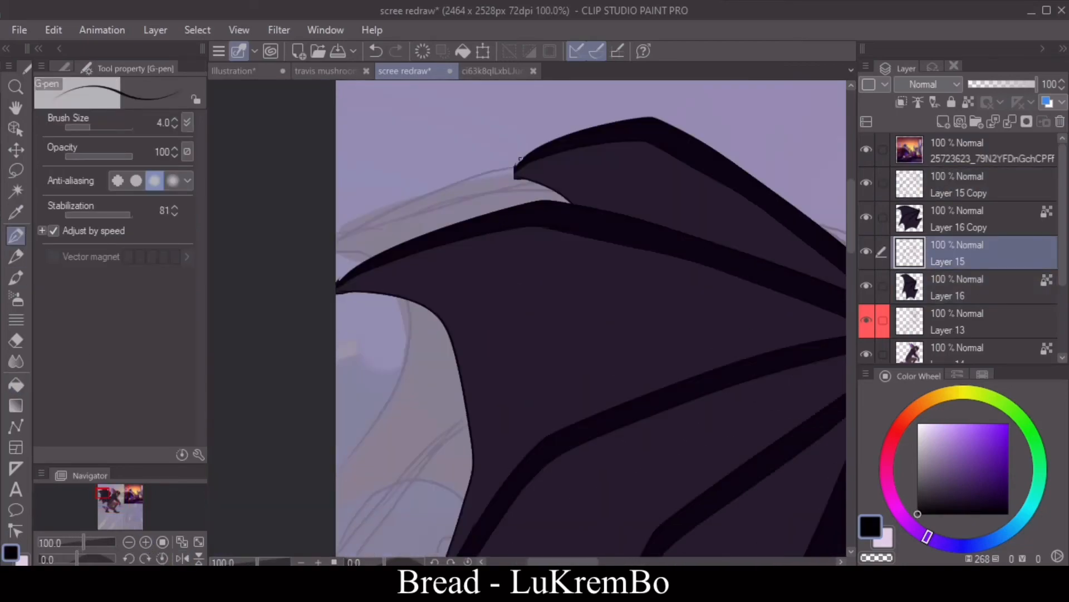
{"action": "left_click_drag", "start_coordinate": [488, 187], "coordinate": [485, 190]}
{"action": "left_click", "coordinate": [16, 384]}
{"action": "left_click", "coordinate": [508, 176]}
{"action": "left_click", "coordinate": [16, 235]}
{"action": "left_click", "coordinate": [129, 541]}
{"action": "left_click", "coordinate": [129, 541]}
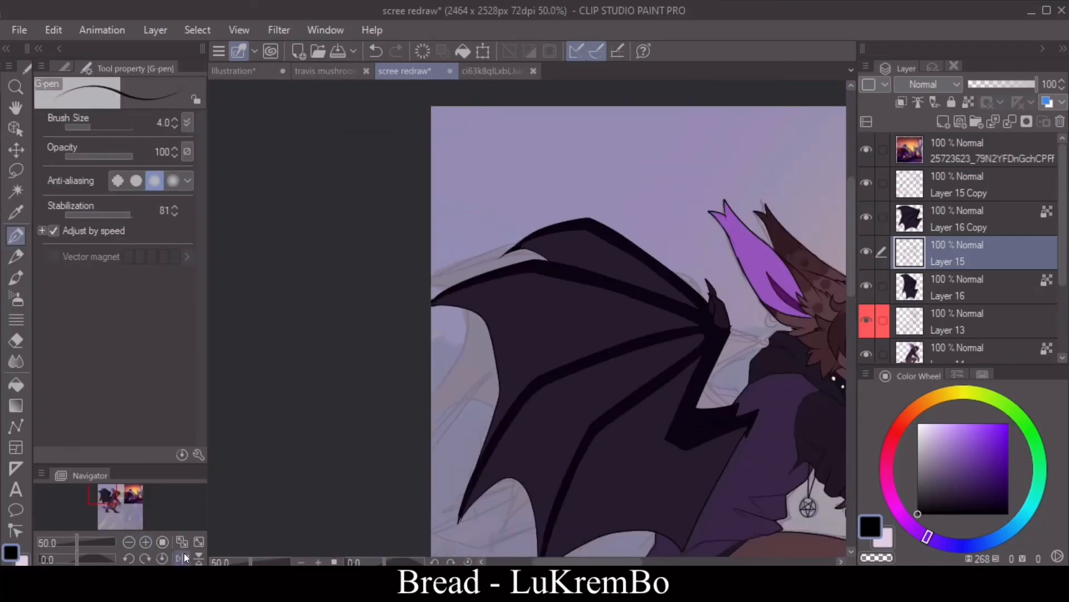
Step: Hide the 30% opacity Folder 1 so the character sits on the plain gray background
{"action": "left_click", "coordinate": [183, 558]}
{"action": "scroll", "coordinate": [947, 278], "scroll_direction": "down", "scroll_amount": 3}
{"action": "left_click", "coordinate": [866, 282]}
{"action": "left_click_drag", "start_coordinate": [707, 561], "coordinate": [658, 561]}
{"action": "left_click_drag", "start_coordinate": [849, 277], "coordinate": [849, 332]}
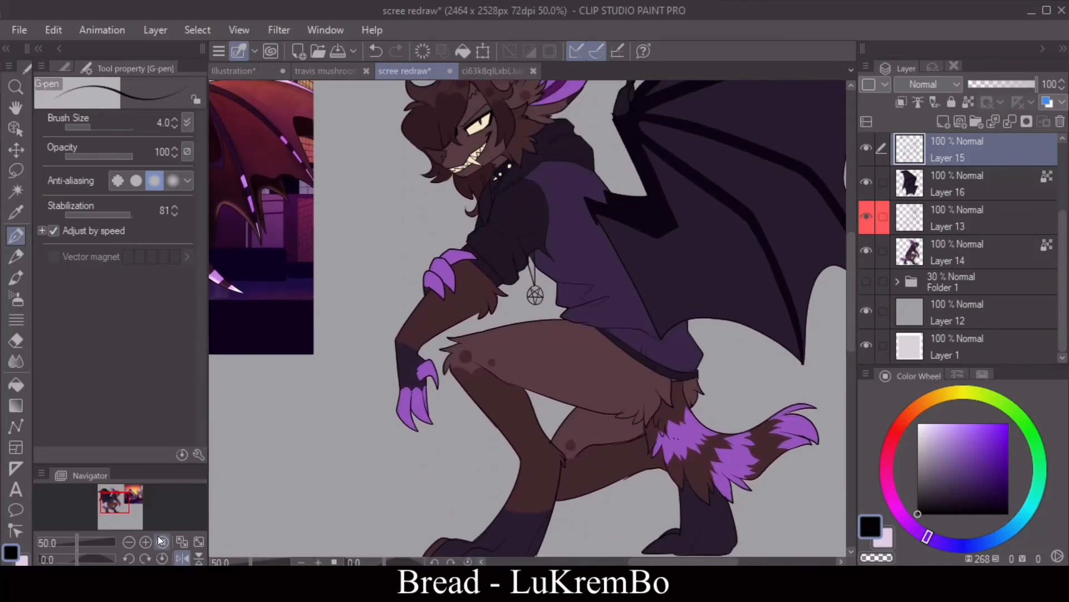
Step: Fill the small hair tuft on the forehead on Layer 14 with sampled dark brown (HSV 355, 44, 20)
{"action": "left_click", "coordinate": [183, 558]}
{"action": "left_click", "coordinate": [145, 557]}
{"action": "left_click", "coordinate": [129, 541]}
{"action": "left_click", "coordinate": [146, 542]}
{"action": "left_click", "coordinate": [146, 542]}
{"action": "left_click_drag", "start_coordinate": [113, 493], "coordinate": [119, 492]}
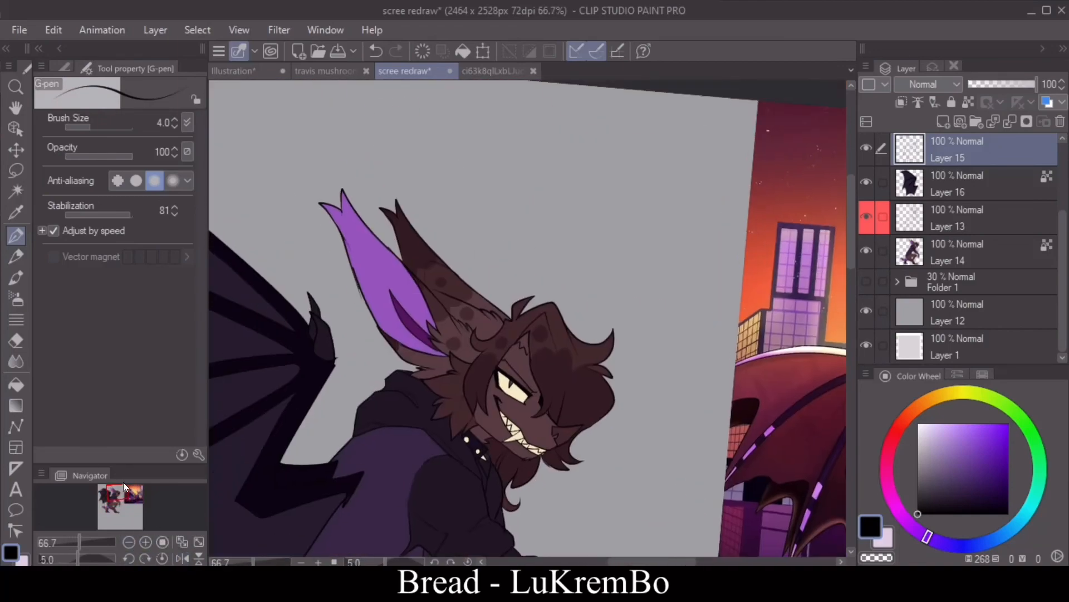
{"action": "left_click", "coordinate": [146, 542]}
{"action": "left_click", "coordinate": [146, 542]}
{"action": "left_click_drag", "start_coordinate": [851, 215], "coordinate": [851, 232]}
{"action": "left_click", "coordinate": [15, 213]}
{"action": "left_click", "coordinate": [415, 314]}
{"action": "left_click", "coordinate": [16, 384]}
{"action": "left_click", "coordinate": [958, 252]}
{"action": "left_click", "coordinate": [528, 220]}
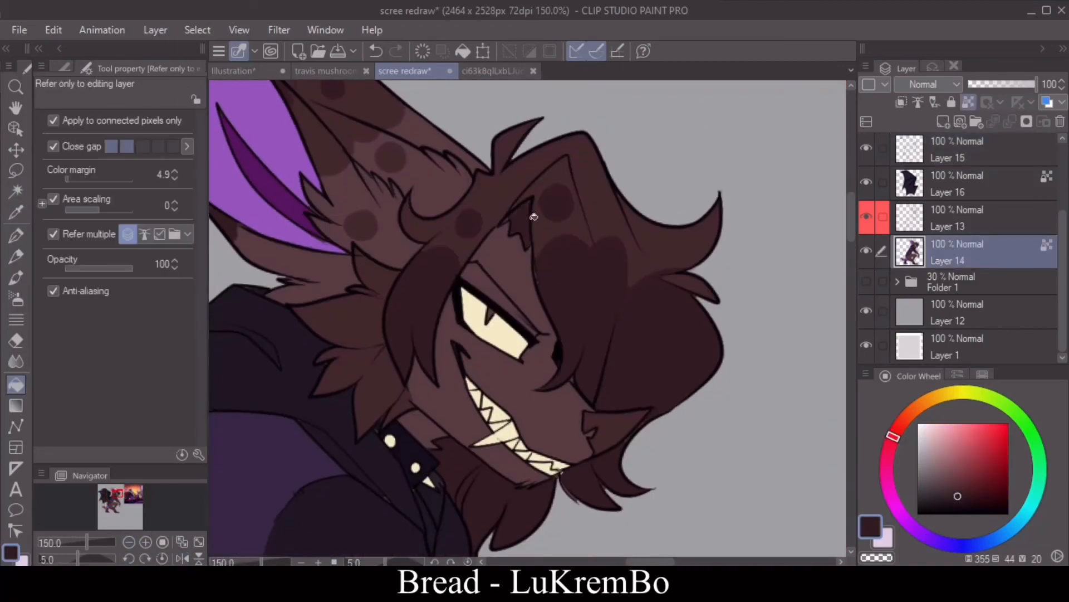
Step: Fill the eyelid area above the visible eye with sampled dark violet (HSV 272, 36, 18)
{"action": "left_click", "coordinate": [15, 213]}
{"action": "mouse_move", "coordinate": [118, 494]}
{"action": "left_mouse_down"}
{"action": "mouse_move", "coordinate": [115, 507]}
{"action": "mouse_move", "coordinate": [124, 498]}
{"action": "mouse_move", "coordinate": [114, 490]}
{"action": "left_mouse_up"}
{"action": "left_click", "coordinate": [590, 357]}
{"action": "left_click", "coordinate": [15, 384]}
{"action": "left_click_drag", "start_coordinate": [852, 211], "coordinate": [852, 252]}
{"action": "left_click", "coordinate": [702, 107]}
Step: Outline a shadow beneath the visible eye on Layer 14 with the G-pen and fill it with the same dark violet
{"action": "left_click_drag", "start_coordinate": [635, 561], "coordinate": [655, 562]}
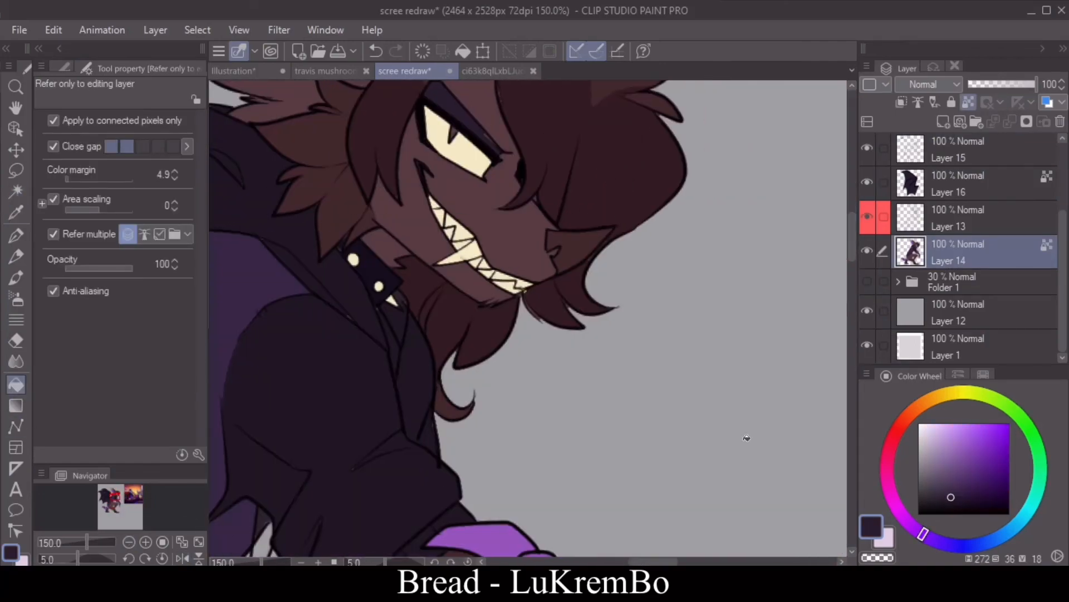
{"action": "left_click_drag", "start_coordinate": [852, 249], "coordinate": [852, 242]}
{"action": "left_click", "coordinate": [16, 235]}
{"action": "left_click_drag", "start_coordinate": [437, 227], "coordinate": [484, 244]}
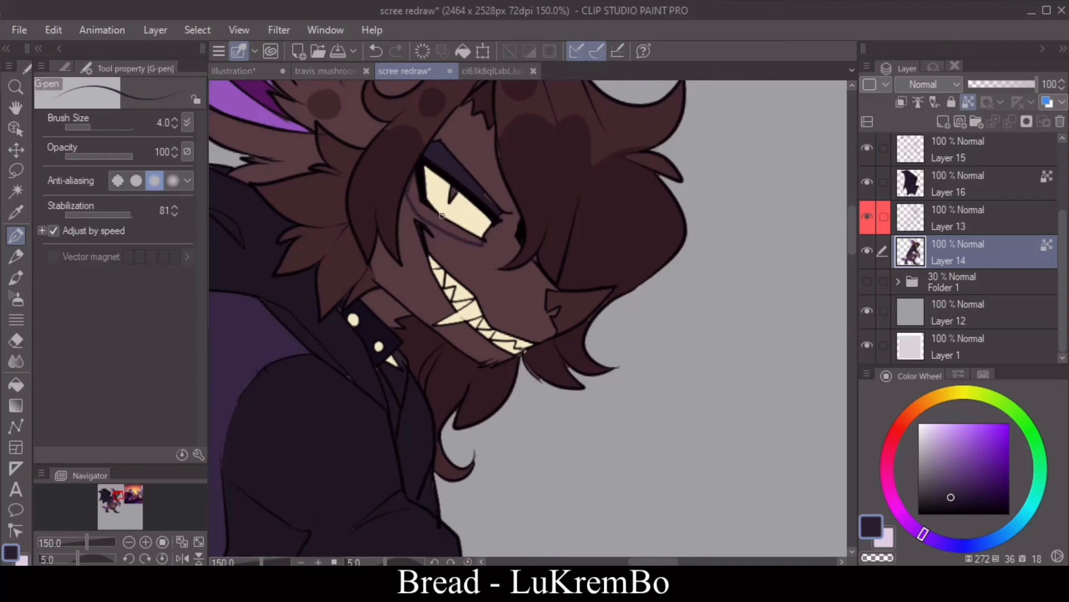
{"action": "key", "text": "g"}
{"action": "left_click", "coordinate": [435, 216]}
{"action": "key", "text": "p"}
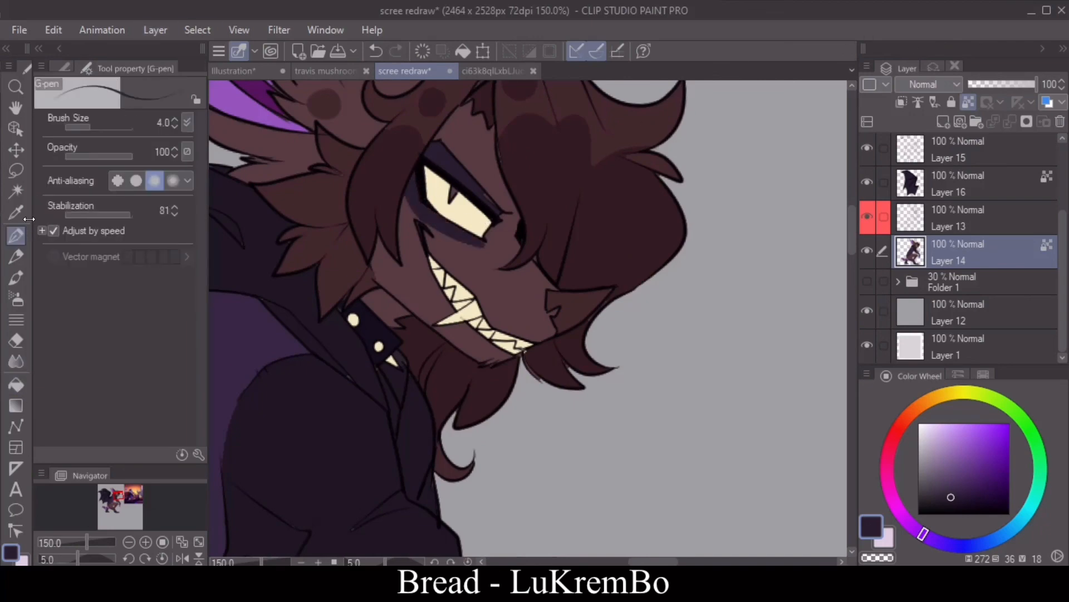